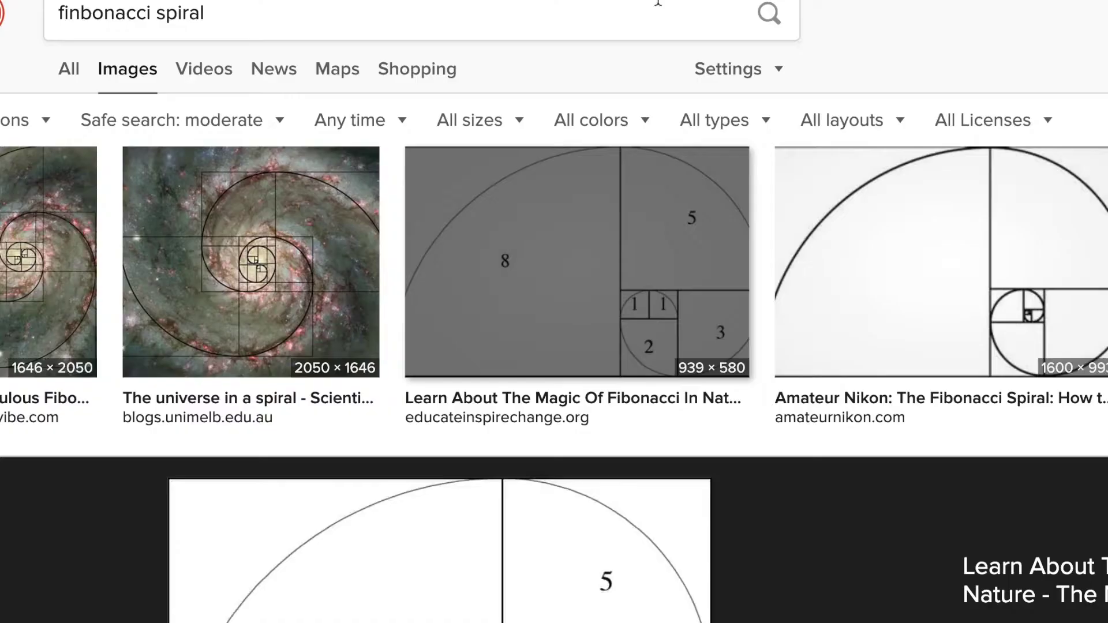
pyautogui.scroll(-3, 592, 283)
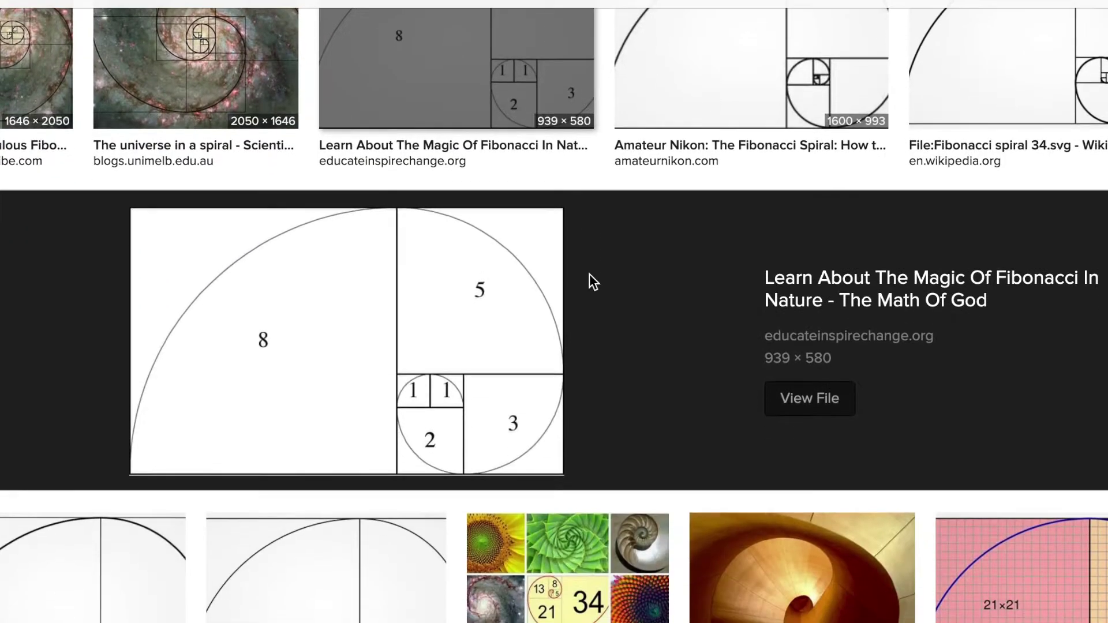
pyautogui.scroll(-4, 592, 283)
pyautogui.scroll(-5, 590, 274)
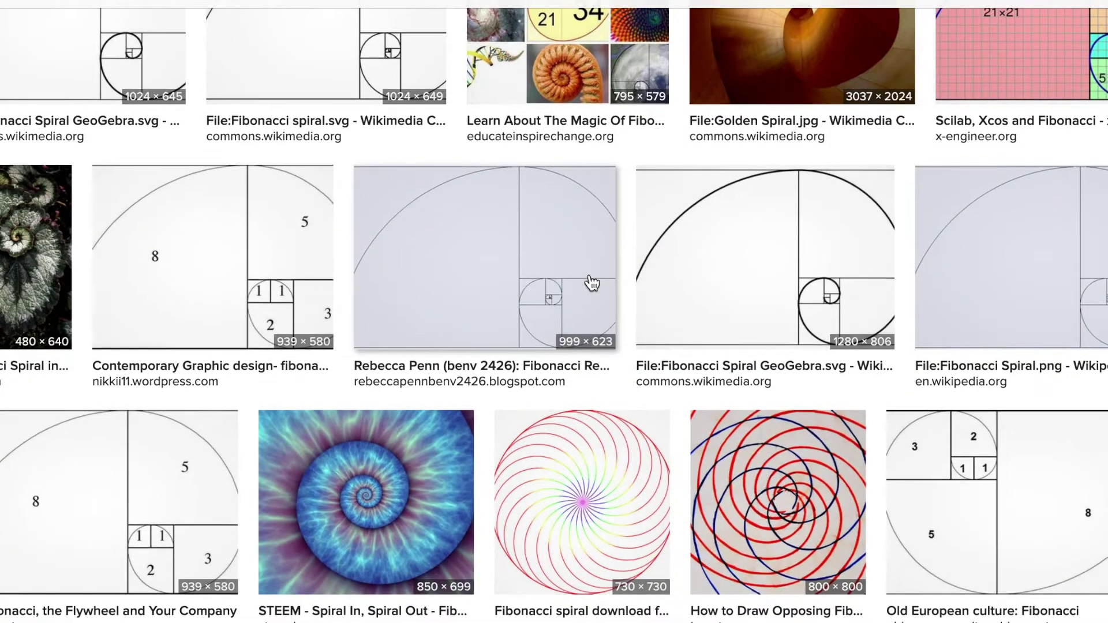
pyautogui.scroll(6, 590, 274)
pyautogui.scroll(4, 590, 274)
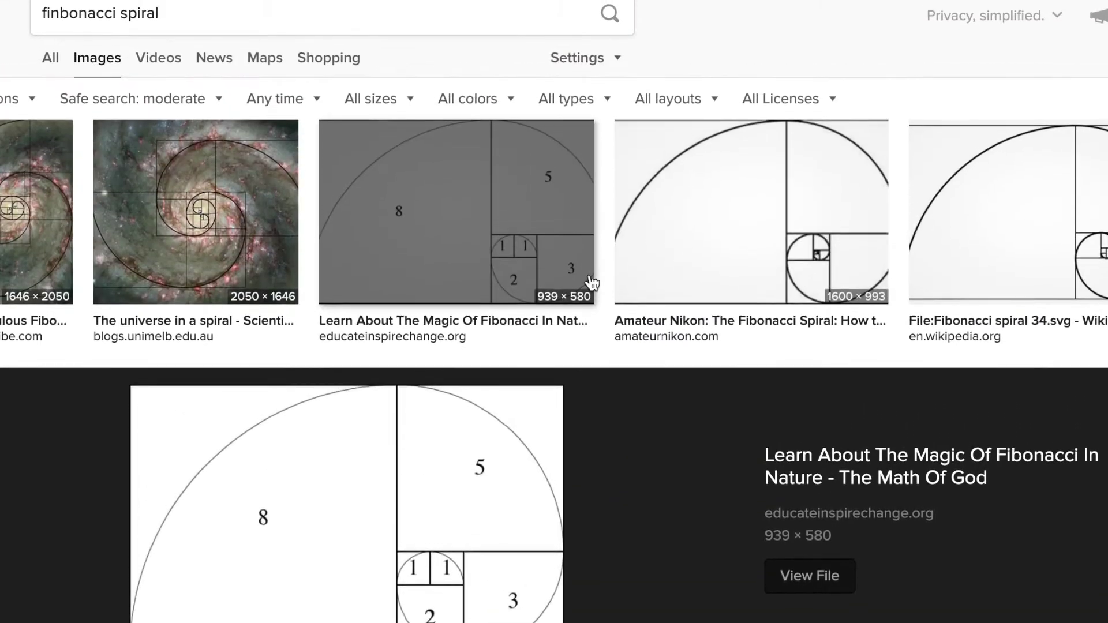
pyautogui.scroll(-3, 571, 277)
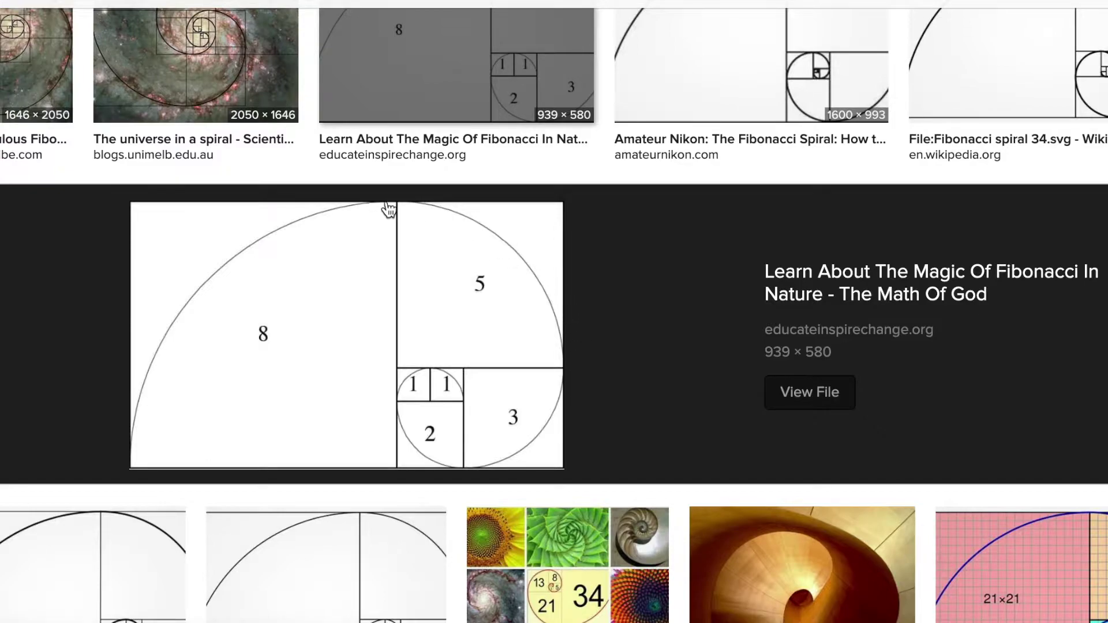
pyautogui.scroll(-10, 453, 411)
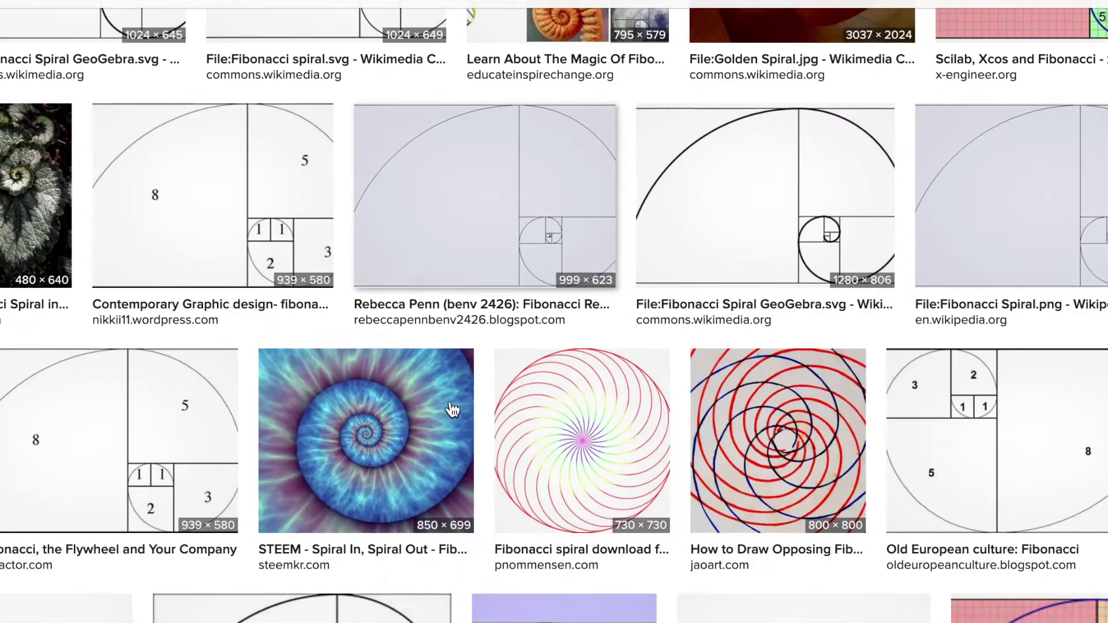
pyautogui.scroll(-12, 453, 410)
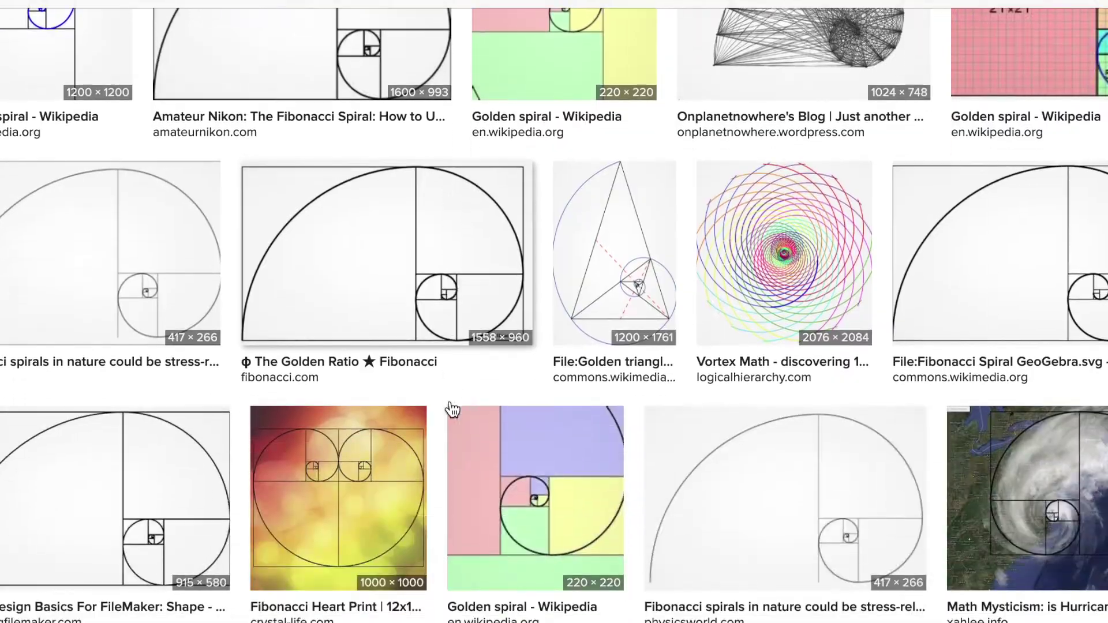
pyautogui.scroll(4, 453, 410)
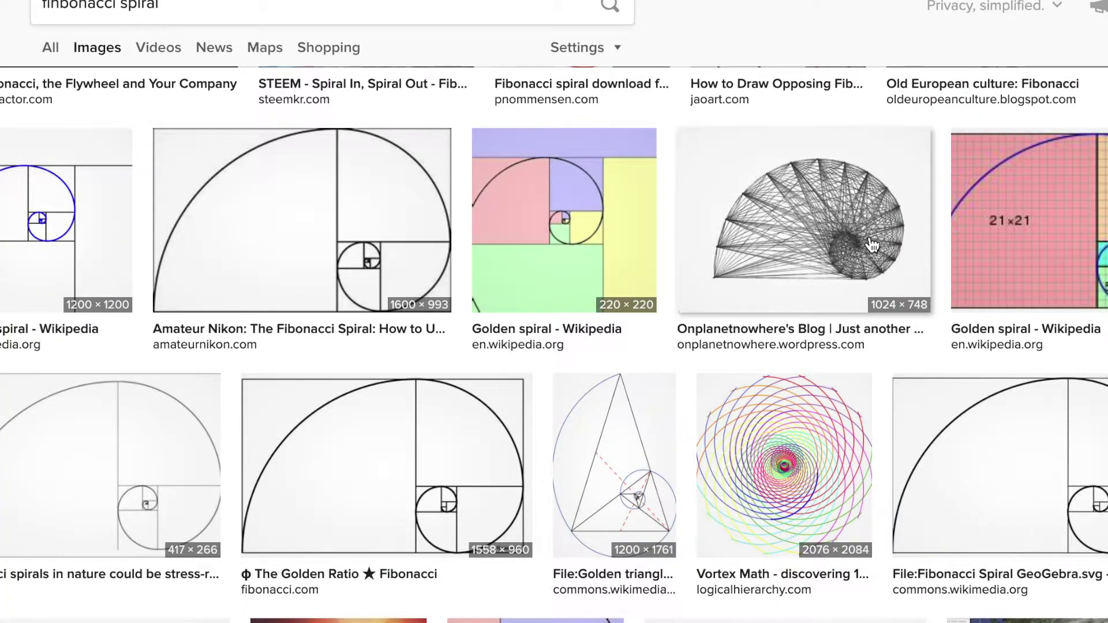
pyautogui.scroll(-3, 872, 245)
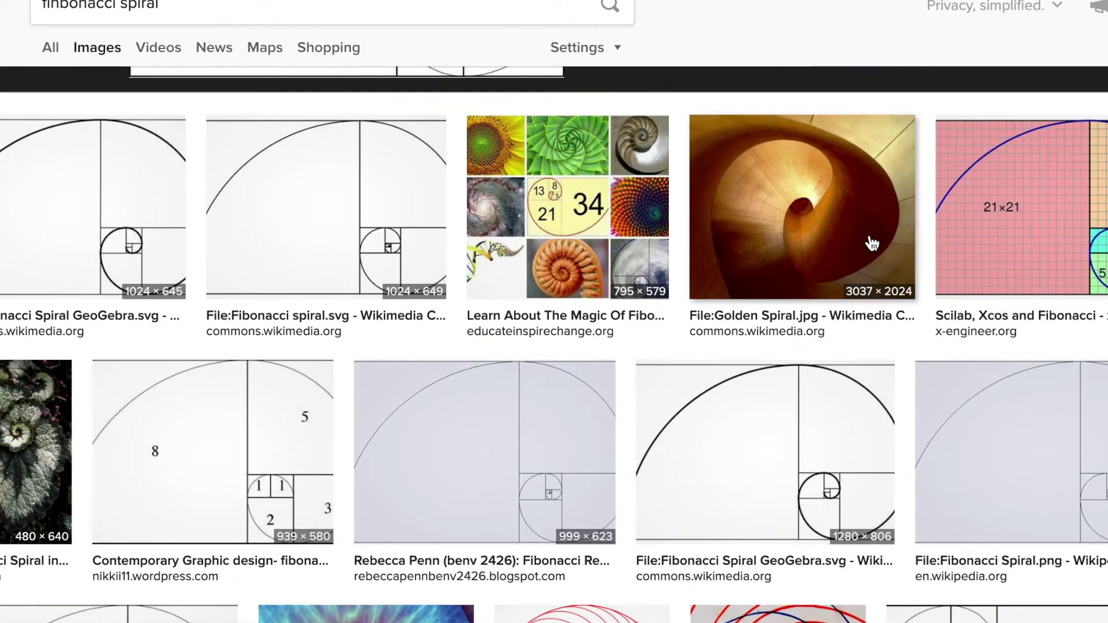
pyautogui.scroll(-2, 583, 386)
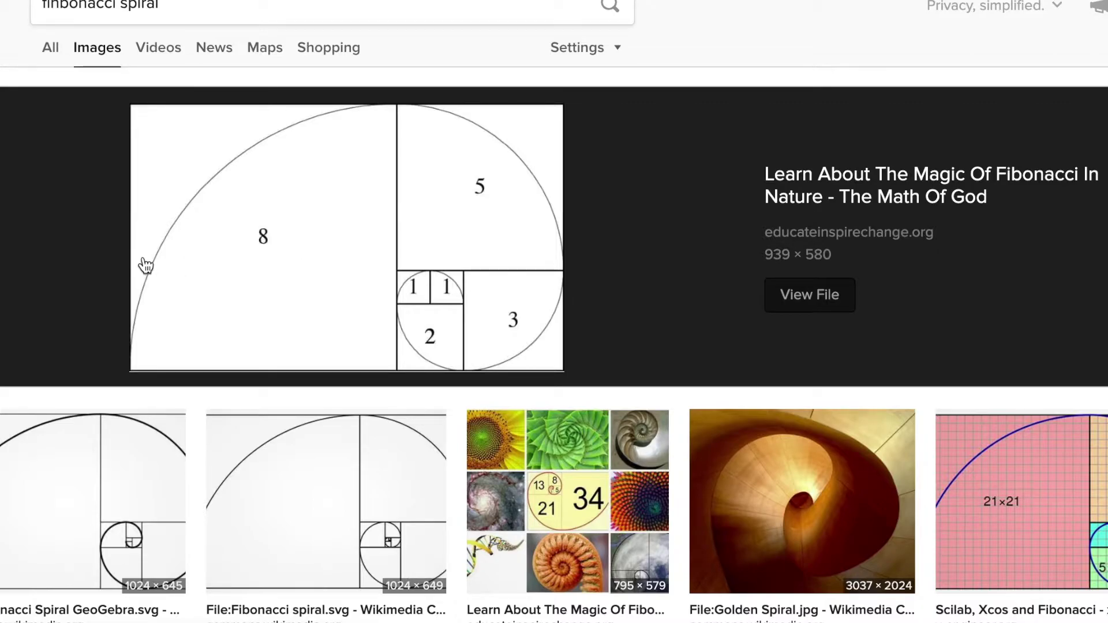
pyautogui.scroll(-3, 144, 261)
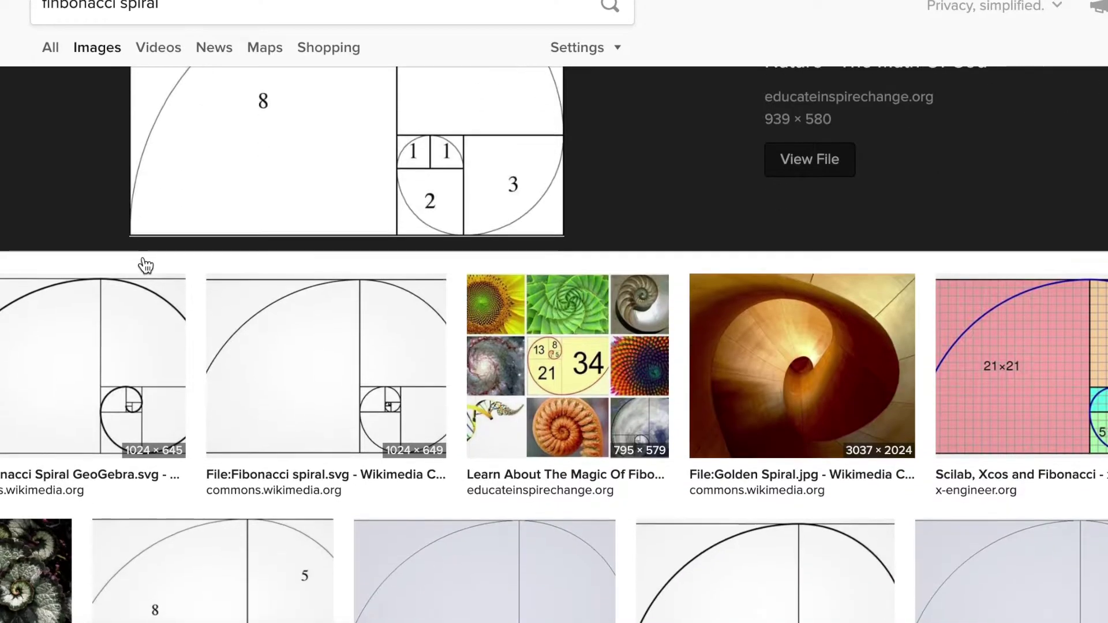
pyautogui.scroll(5, 144, 259)
pyautogui.scroll(4, 143, 257)
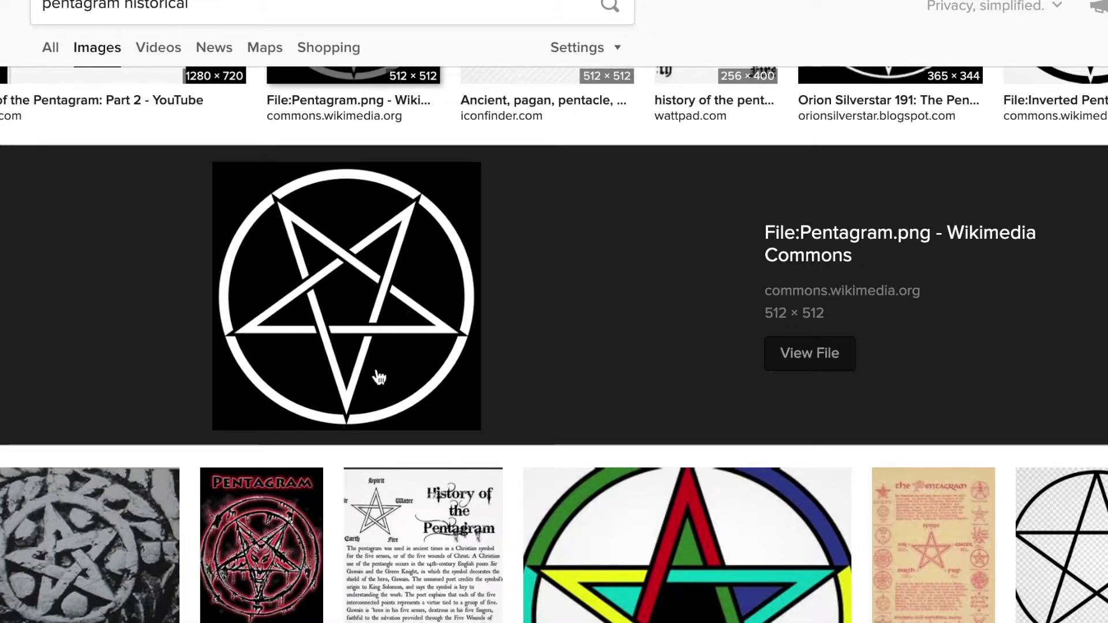
# Step: Scroll up and down through the DuckDuckGo pentagram image results
pyautogui.scroll(-5, 379, 334)
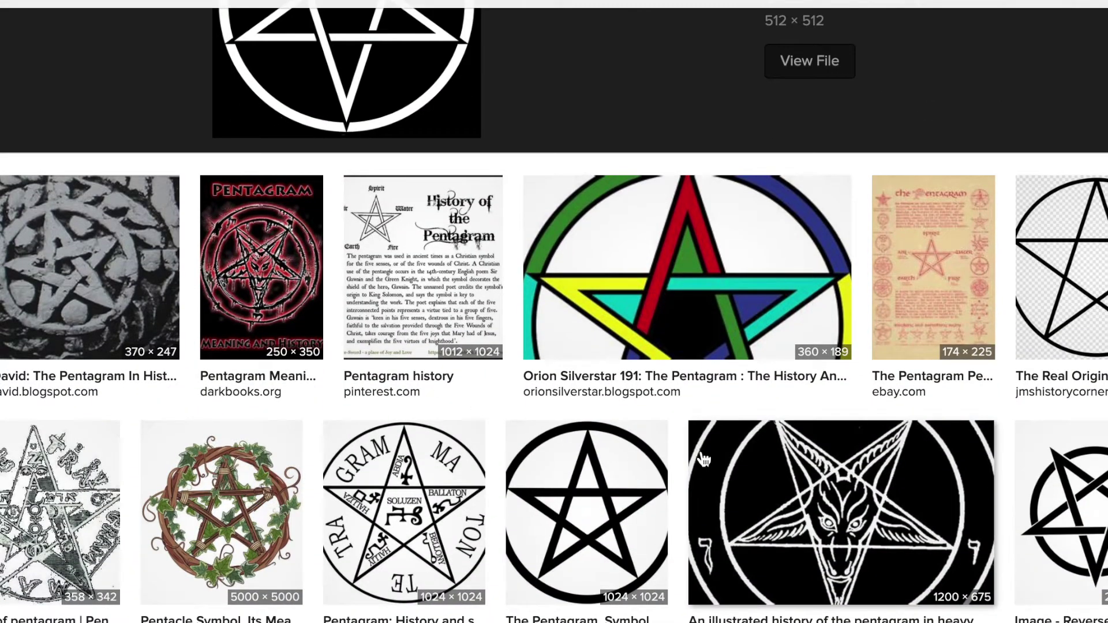
pyautogui.scroll(-3, 838, 480)
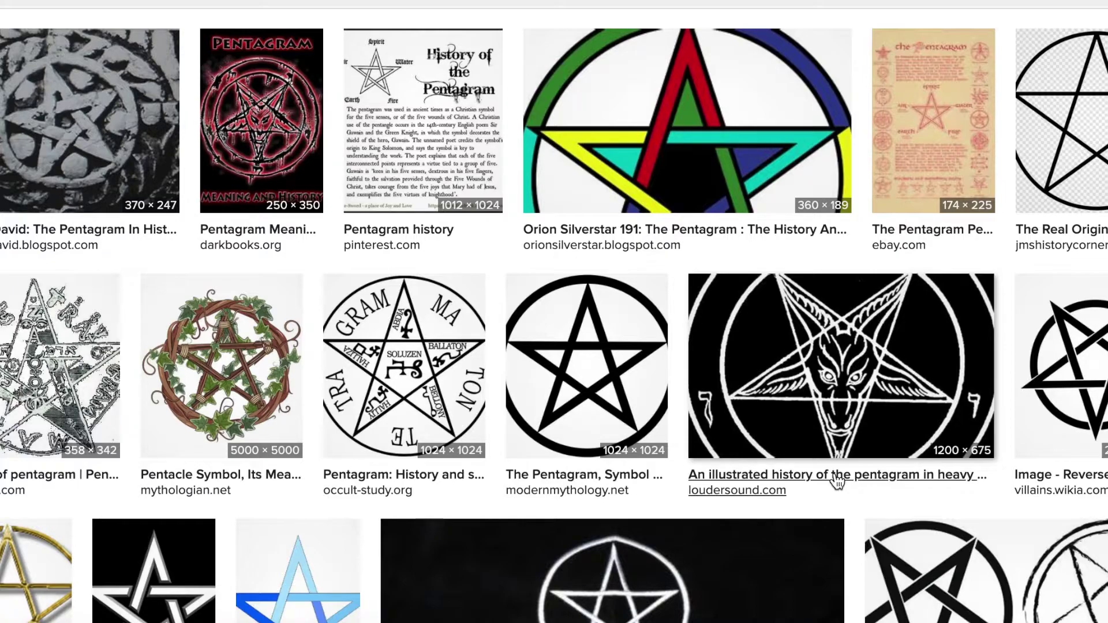
pyautogui.scroll(-1, 838, 480)
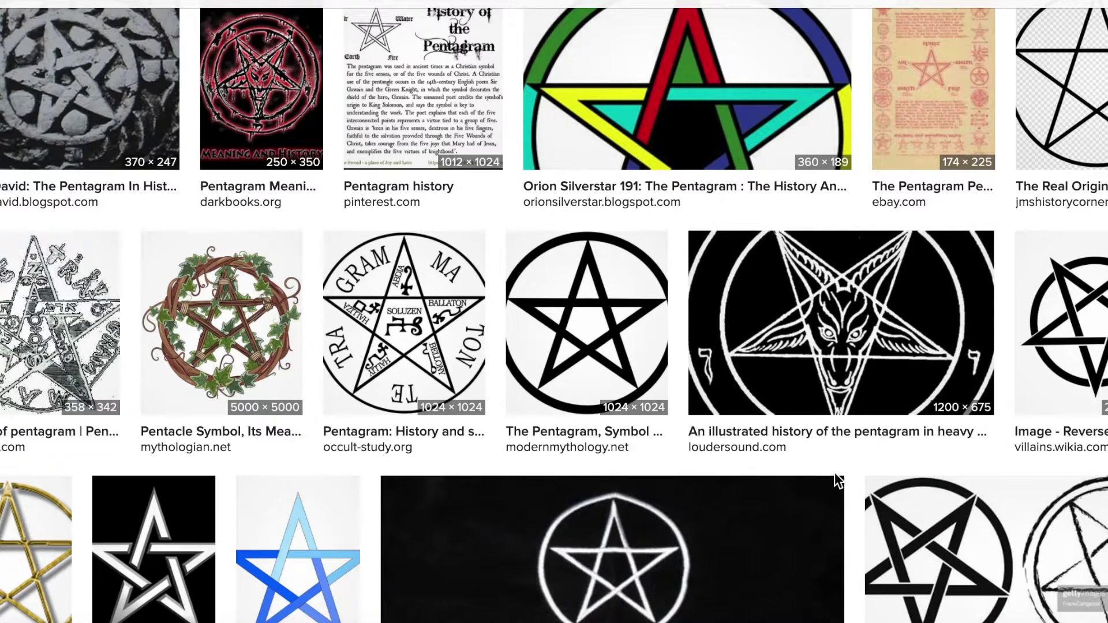
pyautogui.scroll(10, 838, 480)
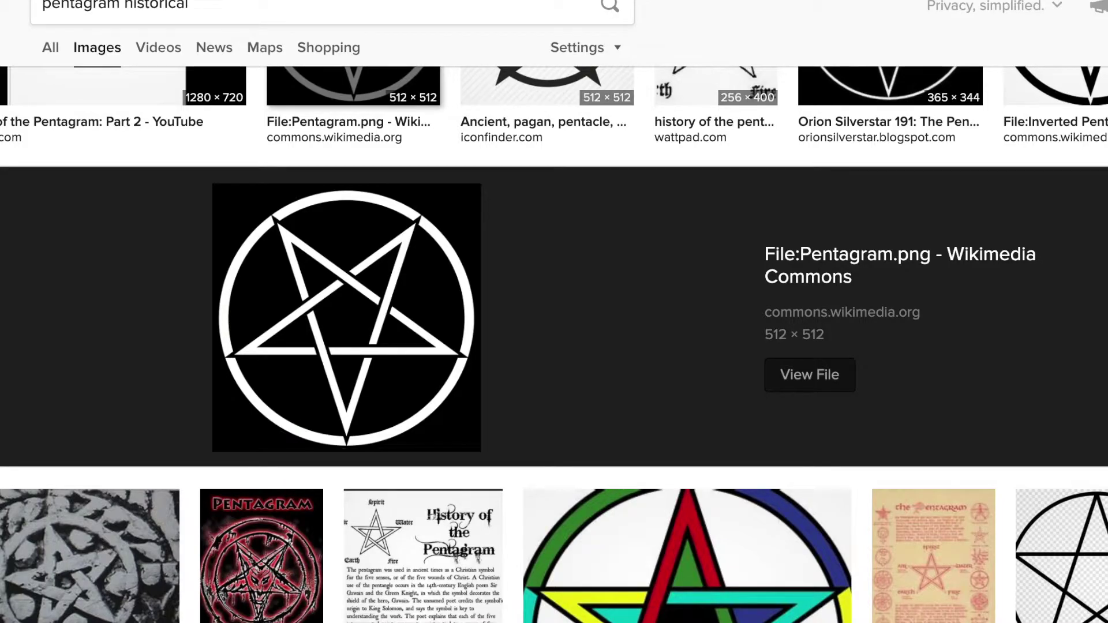
pyautogui.scroll(1, 768, 42)
pyautogui.scroll(7, 767, 41)
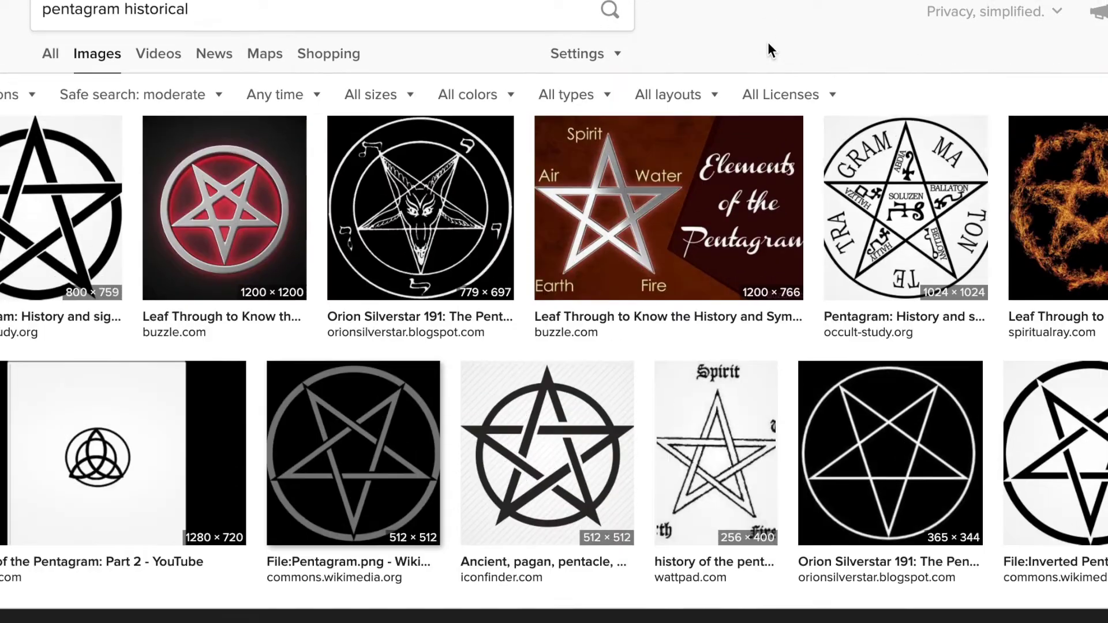
pyautogui.scroll(-3, 767, 42)
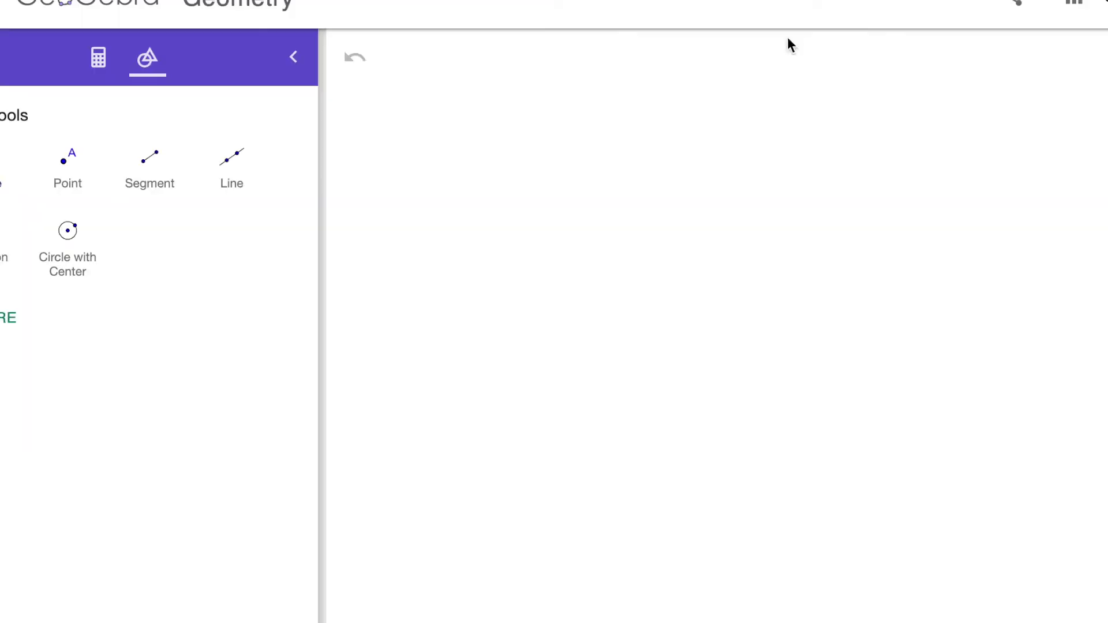
# Step: Draw two equal circles, one centred at A through B and one centred at B through A
pyautogui.click(68, 231)
pyautogui.click(519, 228)
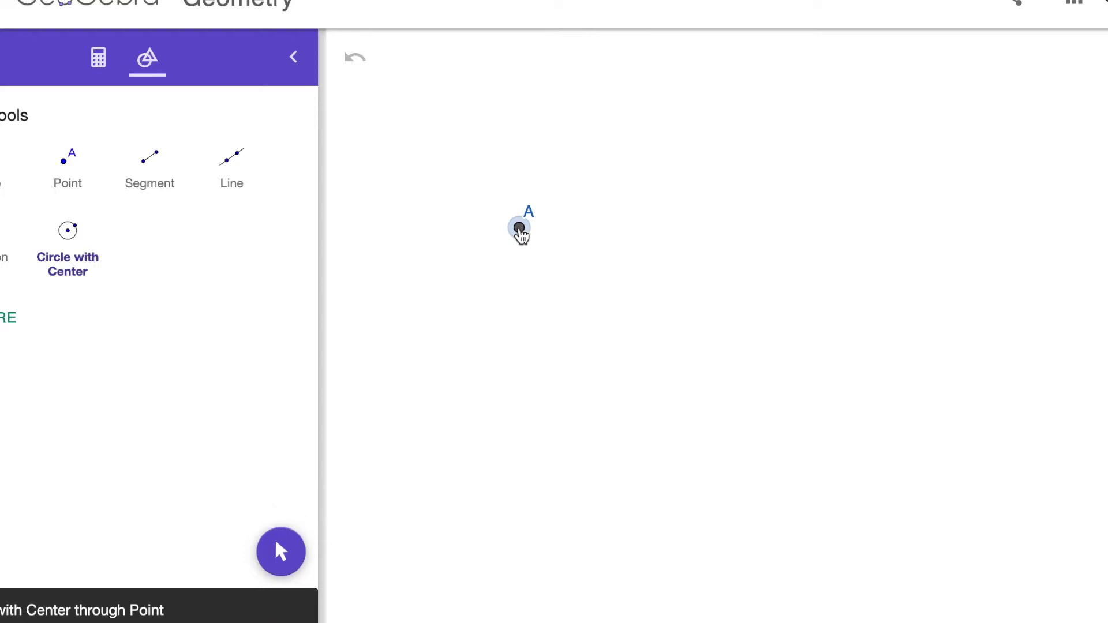
pyautogui.click(685, 230)
pyautogui.click(685, 230)
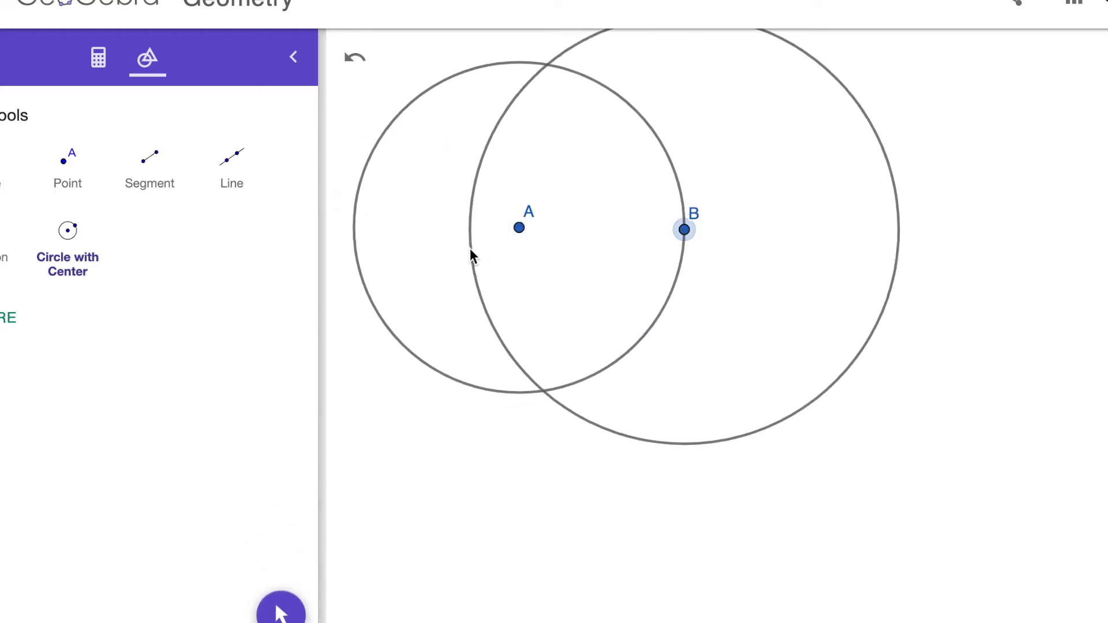
pyautogui.click(519, 229)
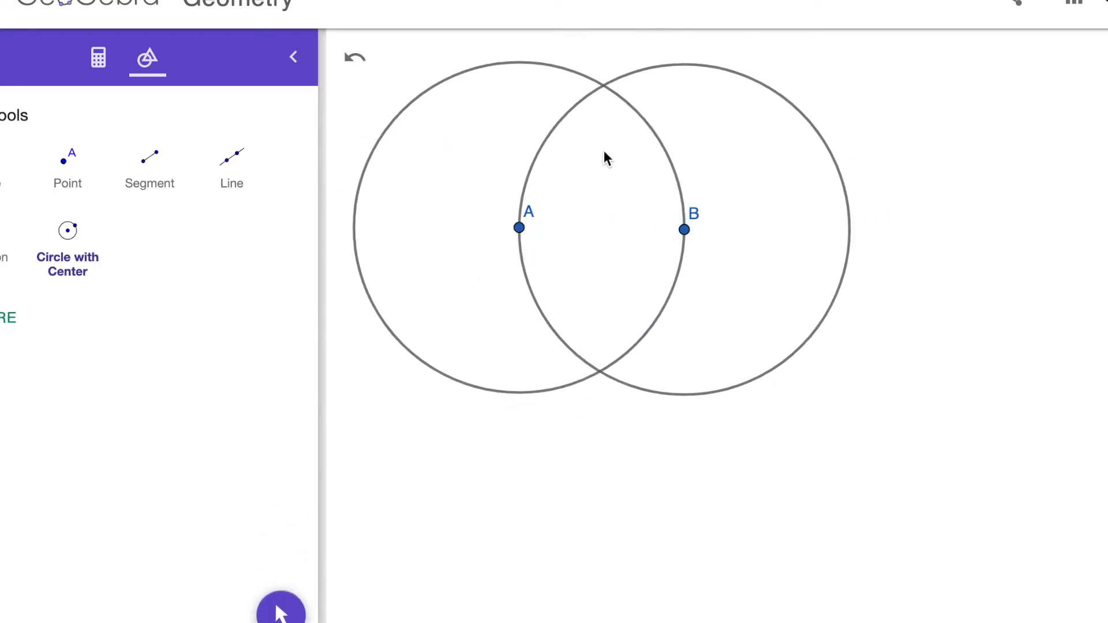
# Step: Add circles centred at intersections C, D, E, F and G, each passing through B
pyautogui.click(601, 372)
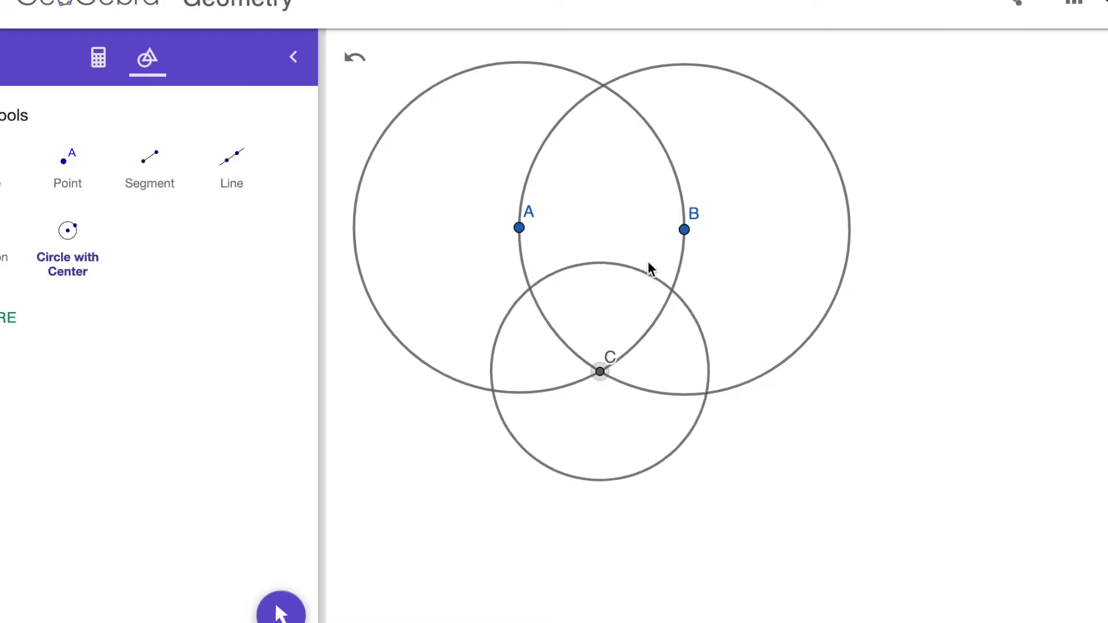
pyautogui.click(685, 231)
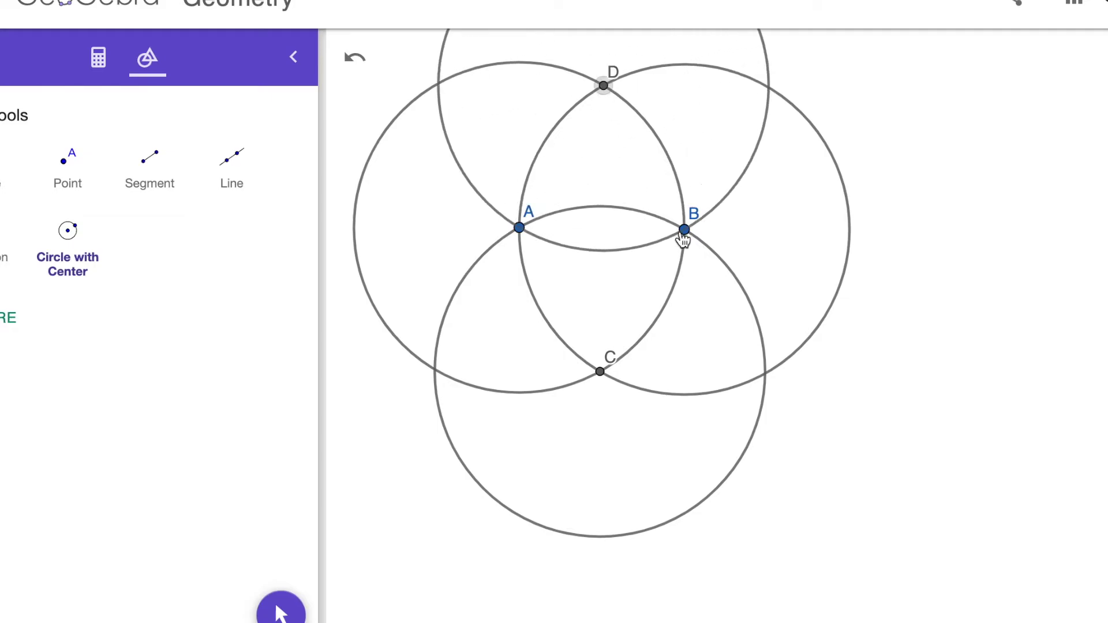
pyautogui.click(685, 228)
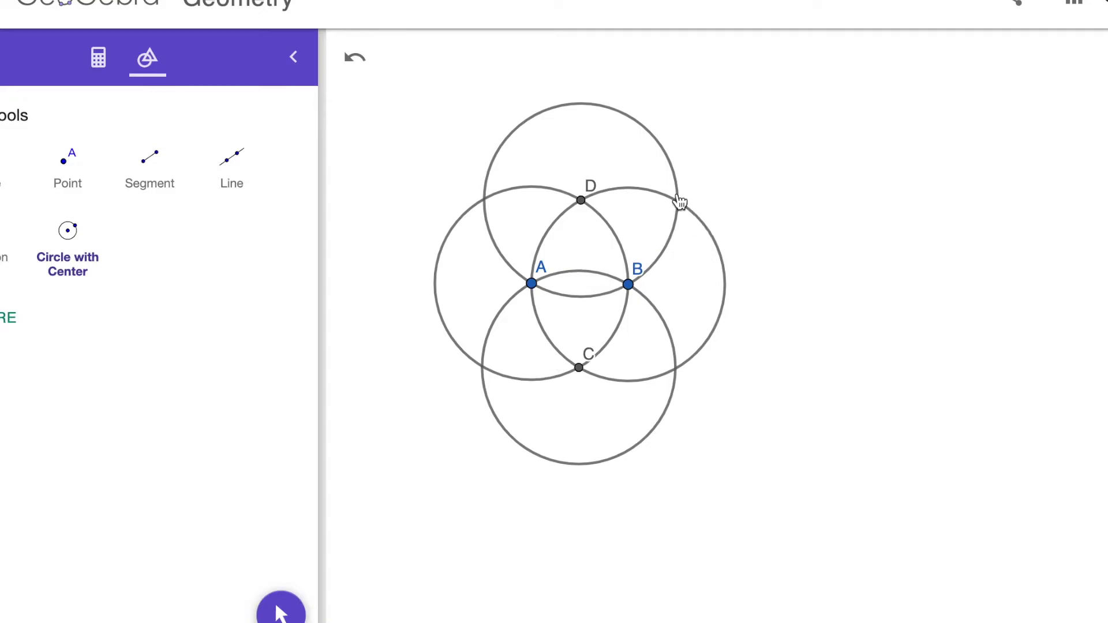
pyautogui.click(679, 202)
pyautogui.click(628, 284)
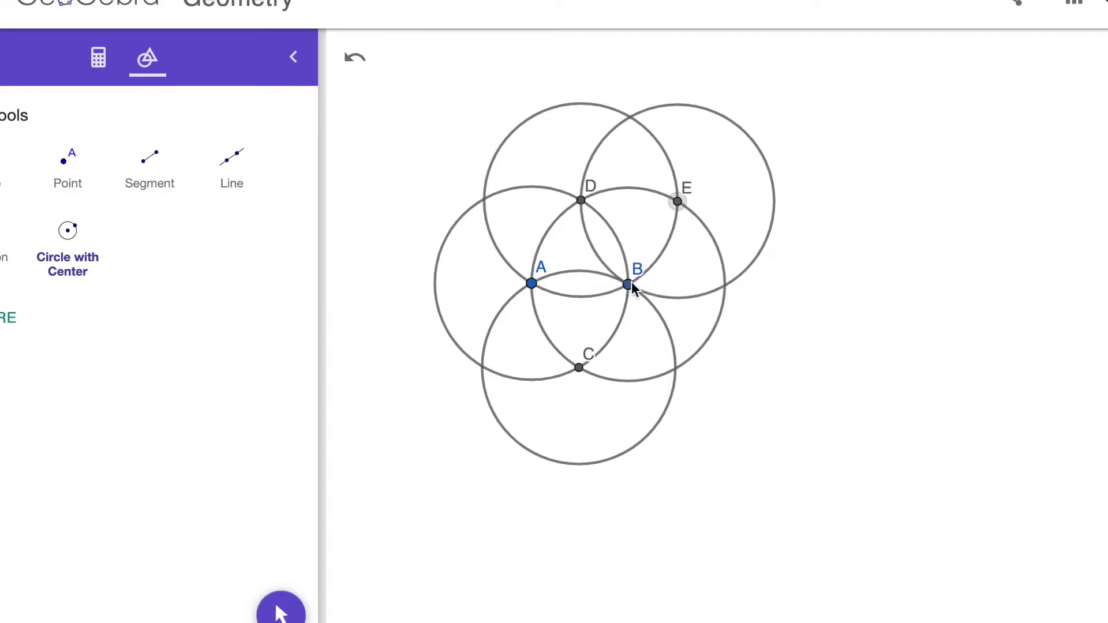
pyautogui.click(725, 284)
pyautogui.click(628, 284)
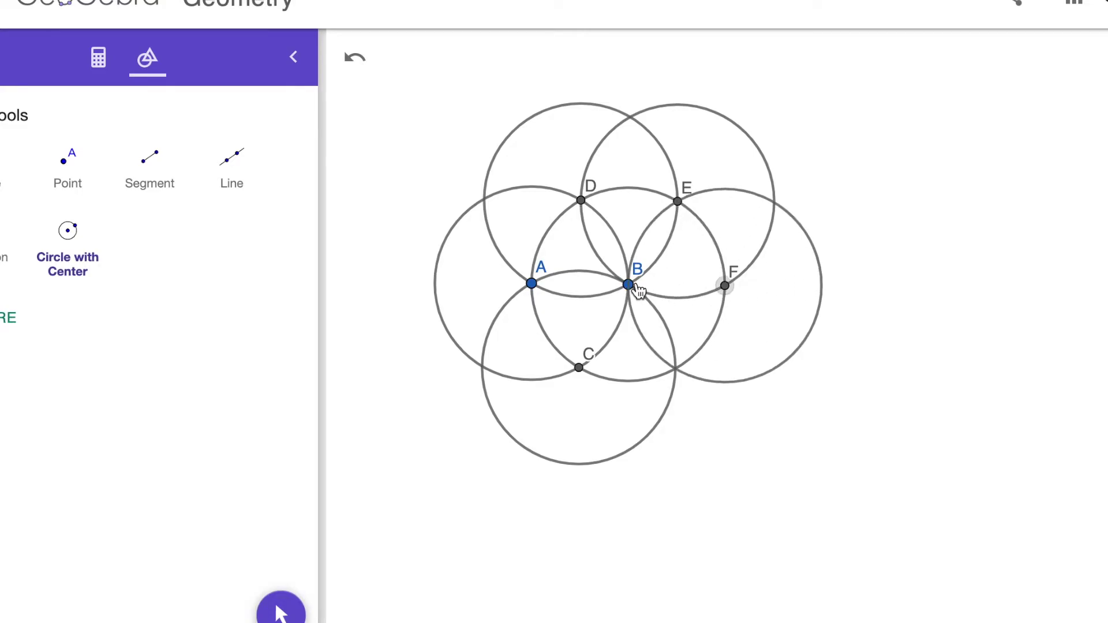
pyautogui.click(677, 368)
pyautogui.click(628, 284)
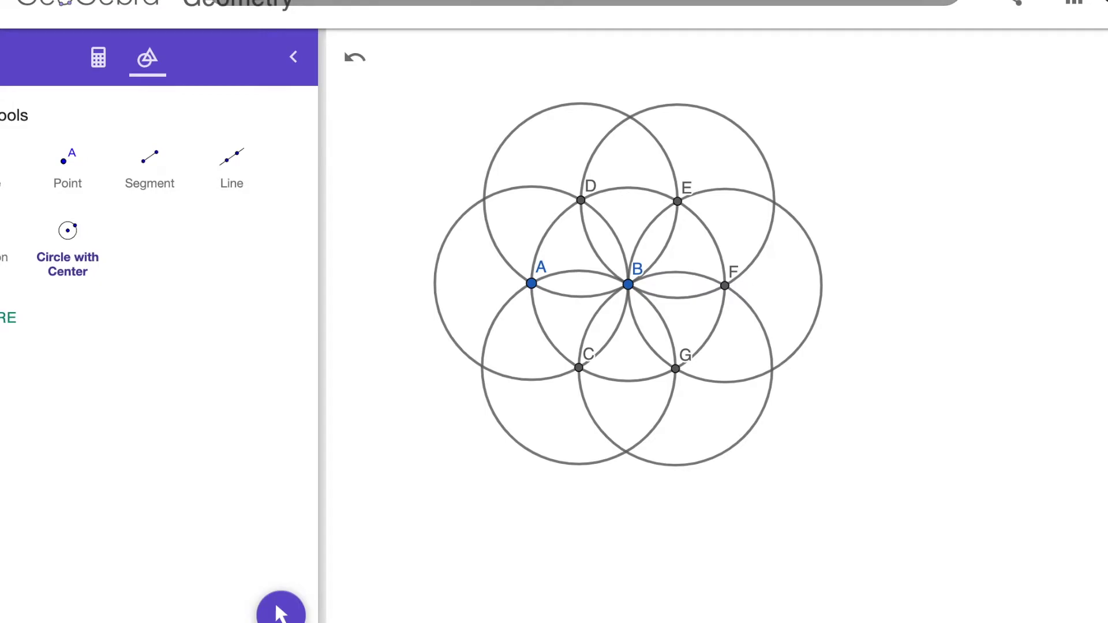
# Step: Sketch red triangle, star and rectangle outlines over the circles, erasing the ink after each
pyautogui.hotkey('ctrl', 'shift', 'a')
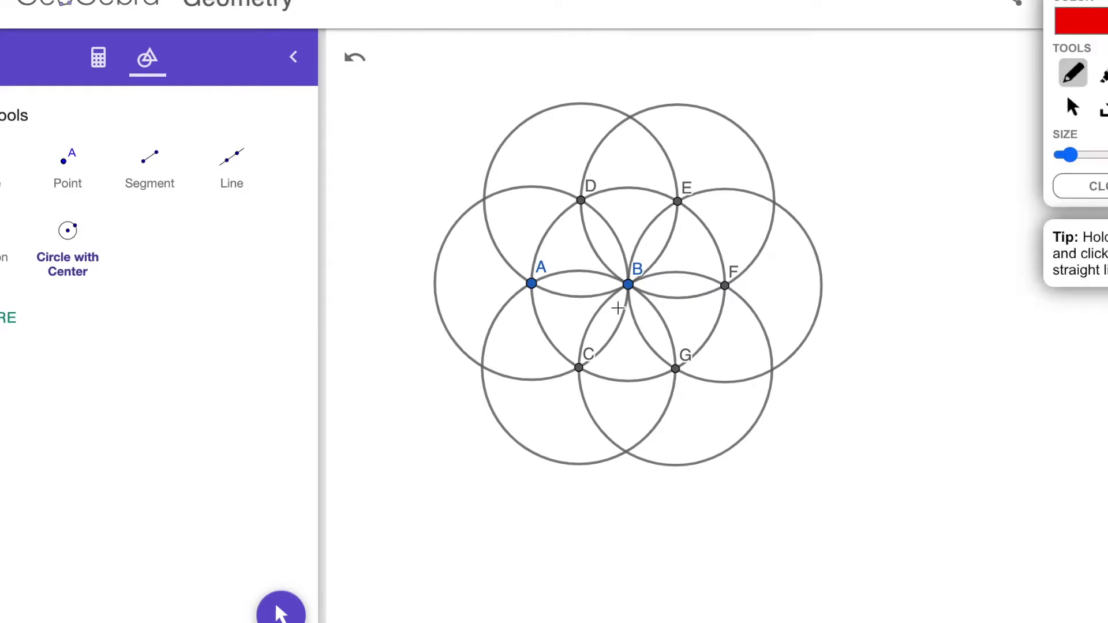
pyautogui.moveTo(669, 206)
pyautogui.mouseDown()
pyautogui.moveTo(583, 264)
pyautogui.moveTo(608, 312)
pyautogui.moveTo(675, 282)
pyautogui.moveTo(671, 225)
pyautogui.mouseUp()
pyautogui.moveTo(595, 226)
pyautogui.mouseDown()
pyautogui.moveTo(664, 325)
pyautogui.moveTo(656, 261)
pyautogui.moveTo(580, 222)
pyautogui.moveTo(663, 211)
pyautogui.moveTo(715, 291)
pyautogui.moveTo(686, 367)
pyautogui.moveTo(561, 357)
pyautogui.moveTo(539, 293)
pyautogui.moveTo(577, 215)
pyautogui.mouseUp()
pyautogui.click(1085, 186)
pyautogui.moveTo(490, 212)
pyautogui.mouseDown()
pyautogui.moveTo(495, 365)
pyautogui.moveTo(732, 340)
pyautogui.moveTo(745, 347)
pyautogui.mouseUp()
pyautogui.moveTo(754, 214); pyautogui.dragTo(761, 376)
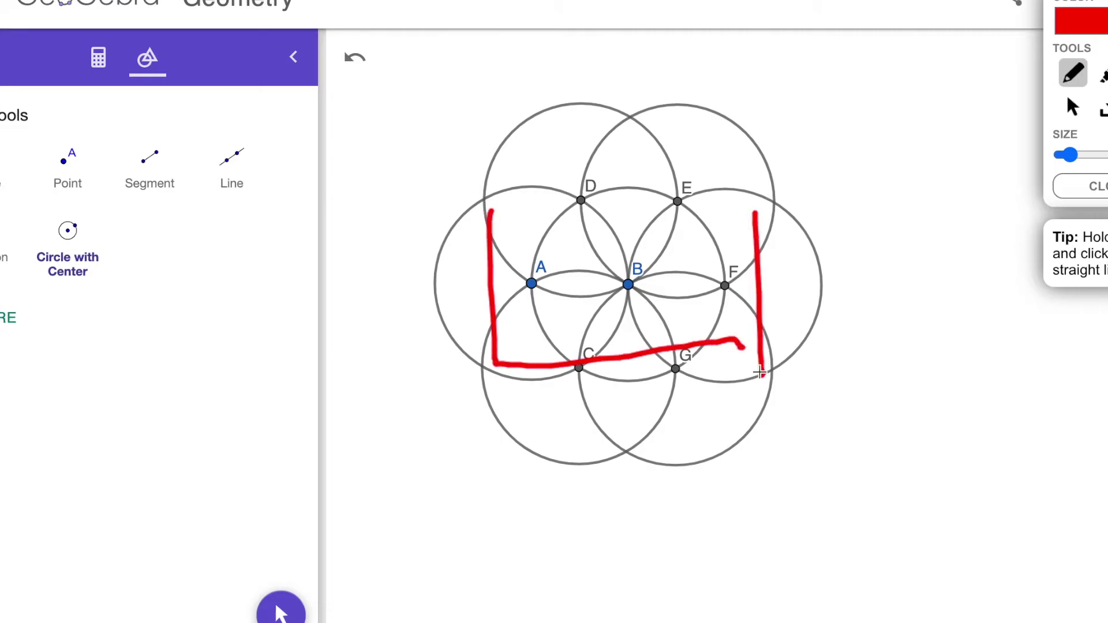
pyautogui.moveTo(501, 221); pyautogui.dragTo(756, 214)
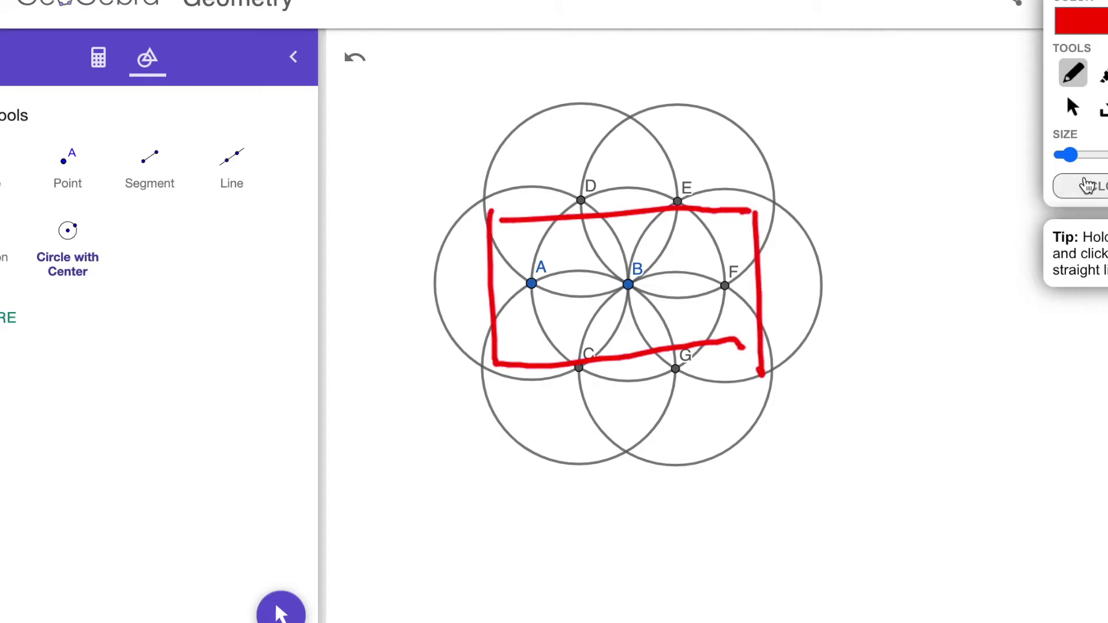
pyautogui.click(1080, 187)
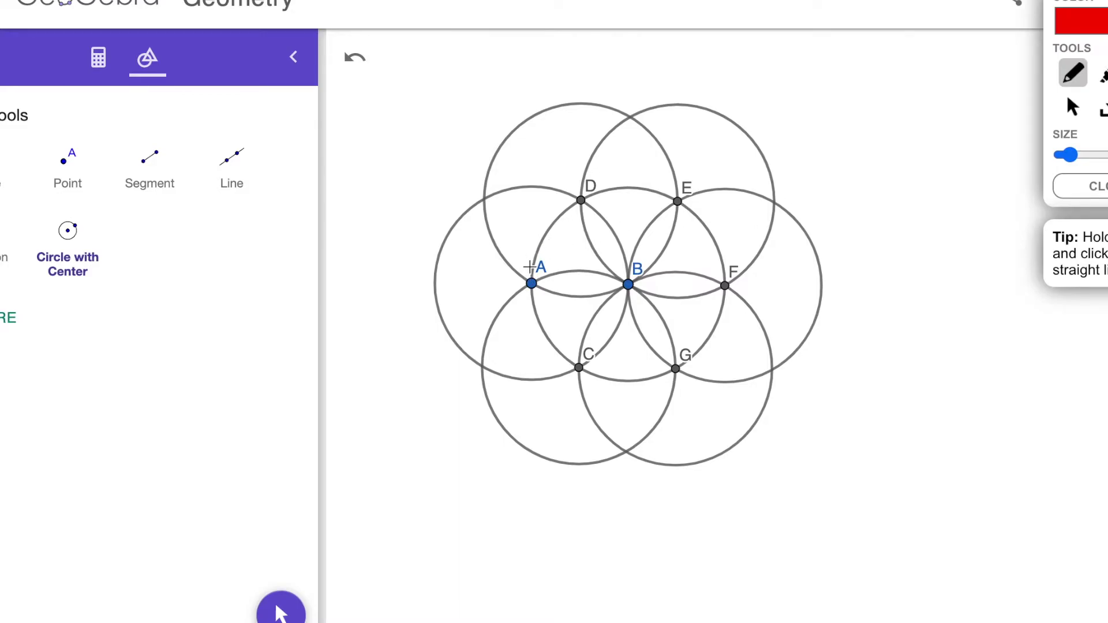
# Step: Sketch a red square over the circle pattern, then erase it
pyautogui.moveTo(496, 205)
pyautogui.mouseDown()
pyautogui.moveTo(500, 356)
pyautogui.moveTo(531, 378)
pyautogui.moveTo(678, 361)
pyautogui.mouseUp()
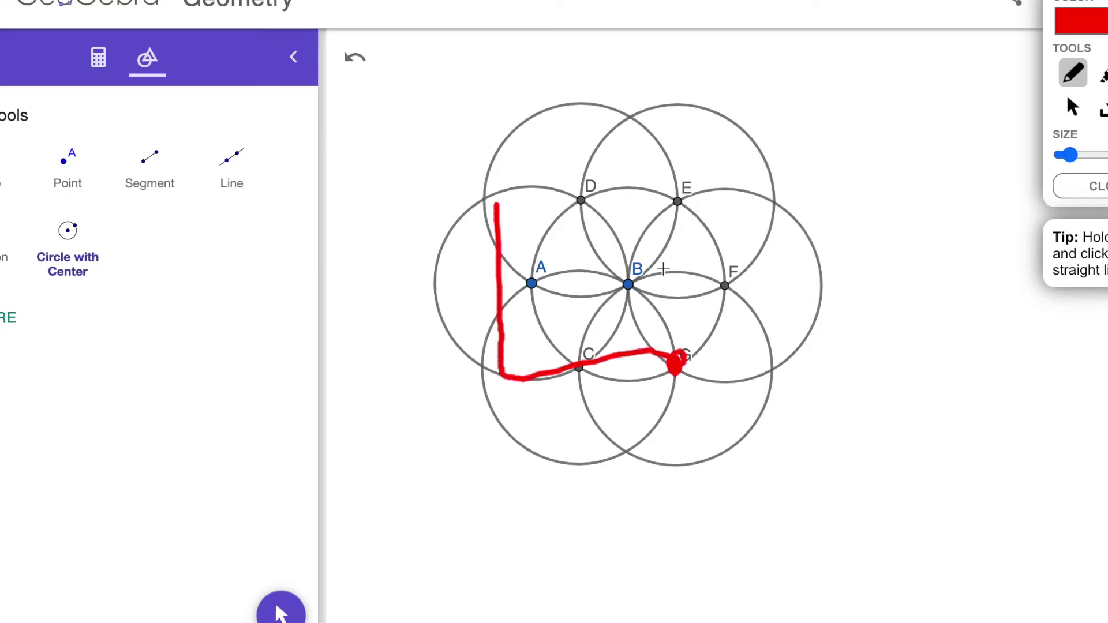
pyautogui.moveTo(676, 204); pyautogui.dragTo(676, 208)
pyautogui.moveTo(517, 201)
pyautogui.mouseDown()
pyautogui.moveTo(656, 187)
pyautogui.moveTo(675, 259)
pyautogui.moveTo(673, 376)
pyautogui.mouseUp()
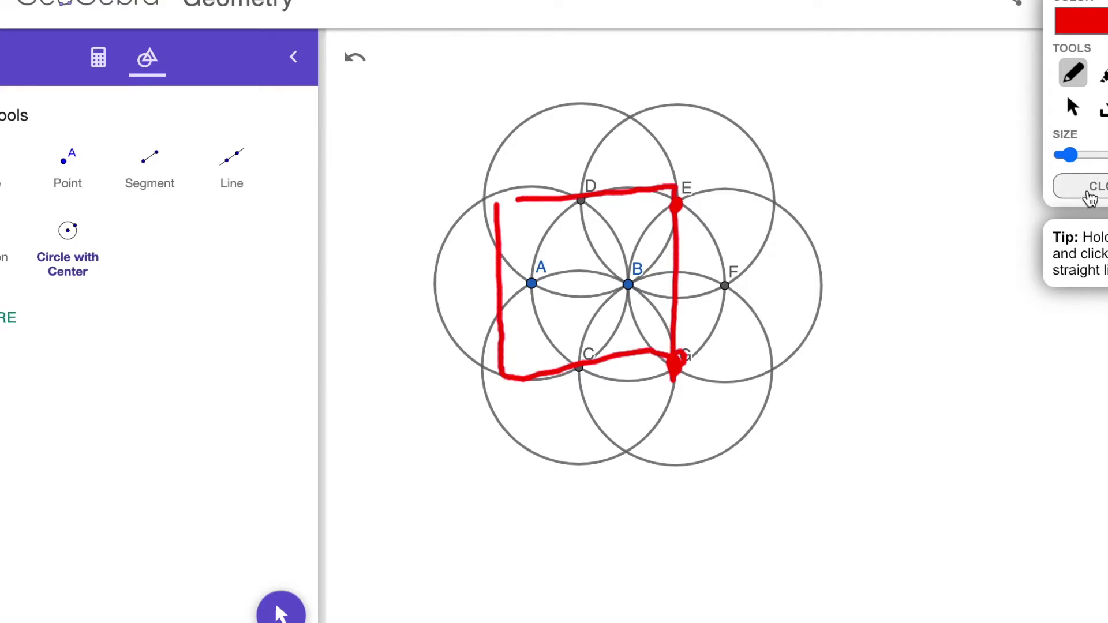
pyautogui.click(1091, 186)
# Step: Outline a red rhombus and trapezoid, erase each, then clear the construction
pyautogui.moveTo(631, 118)
pyautogui.mouseDown()
pyautogui.moveTo(529, 307)
pyautogui.moveTo(646, 440)
pyautogui.moveTo(724, 284)
pyautogui.moveTo(629, 168)
pyautogui.mouseUp()
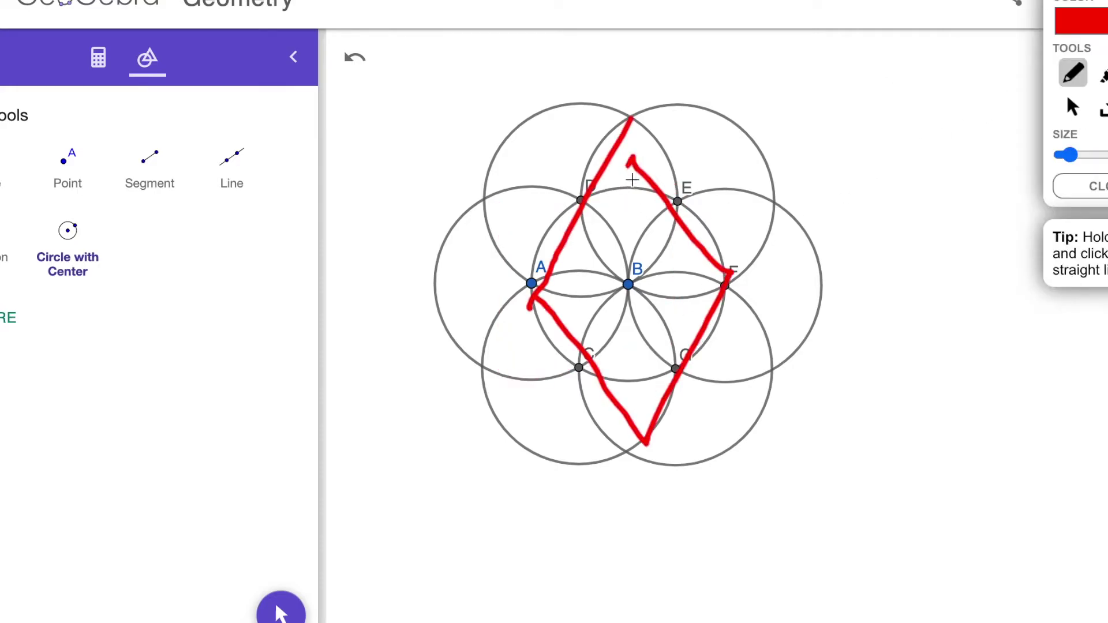
pyautogui.click(1083, 186)
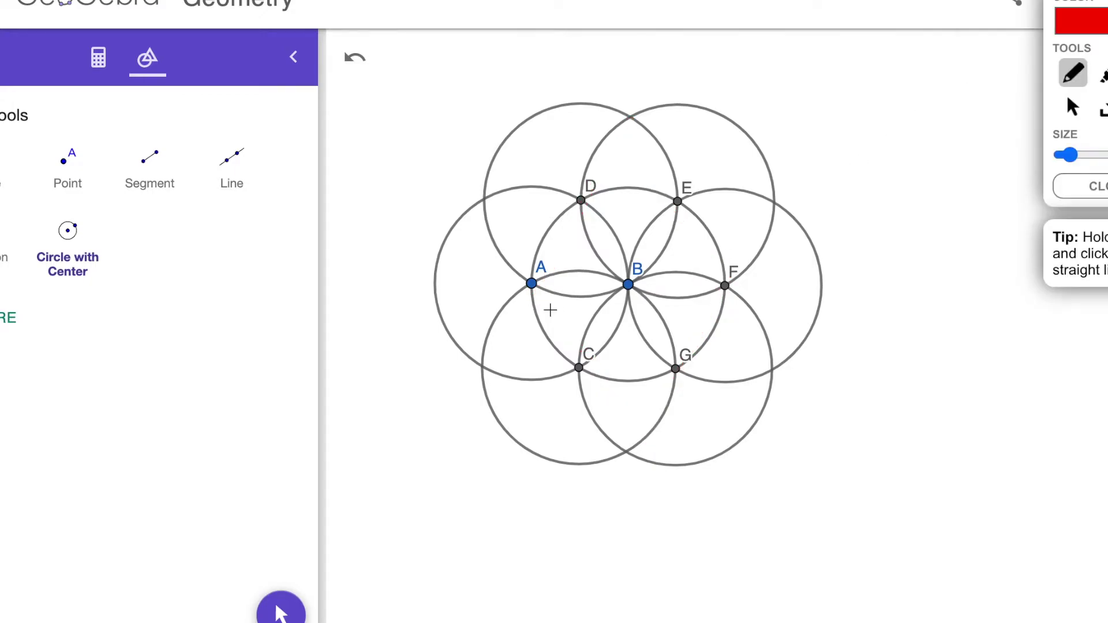
pyautogui.moveTo(582, 202)
pyautogui.mouseDown()
pyautogui.moveTo(528, 299)
pyautogui.moveTo(734, 285)
pyautogui.moveTo(671, 198)
pyautogui.moveTo(581, 201)
pyautogui.mouseUp()
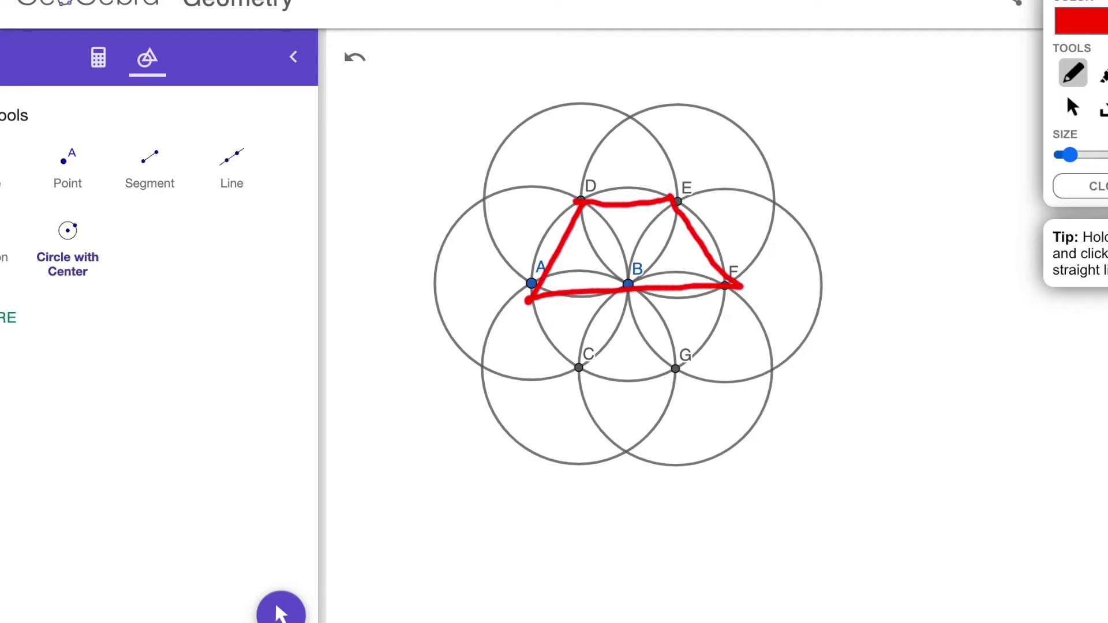
pyautogui.click(1083, 186)
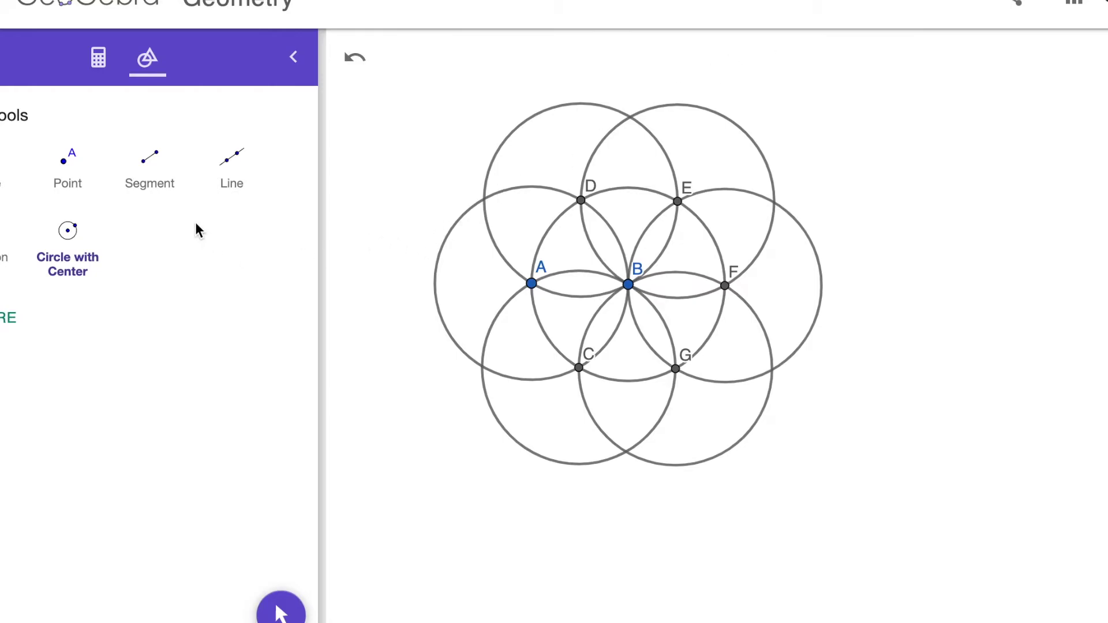
pyautogui.click(445, 104)
pyautogui.click(381, 29)
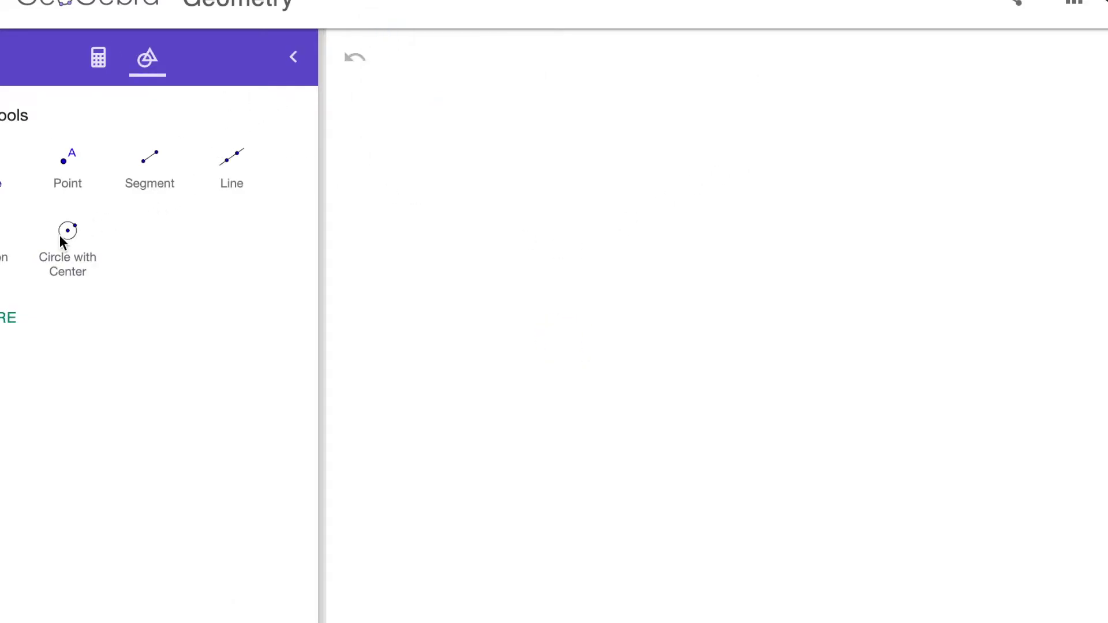
# Step: Draw equal circles centred at A through B and at B through A
pyautogui.click(63, 249)
pyautogui.click(638, 288)
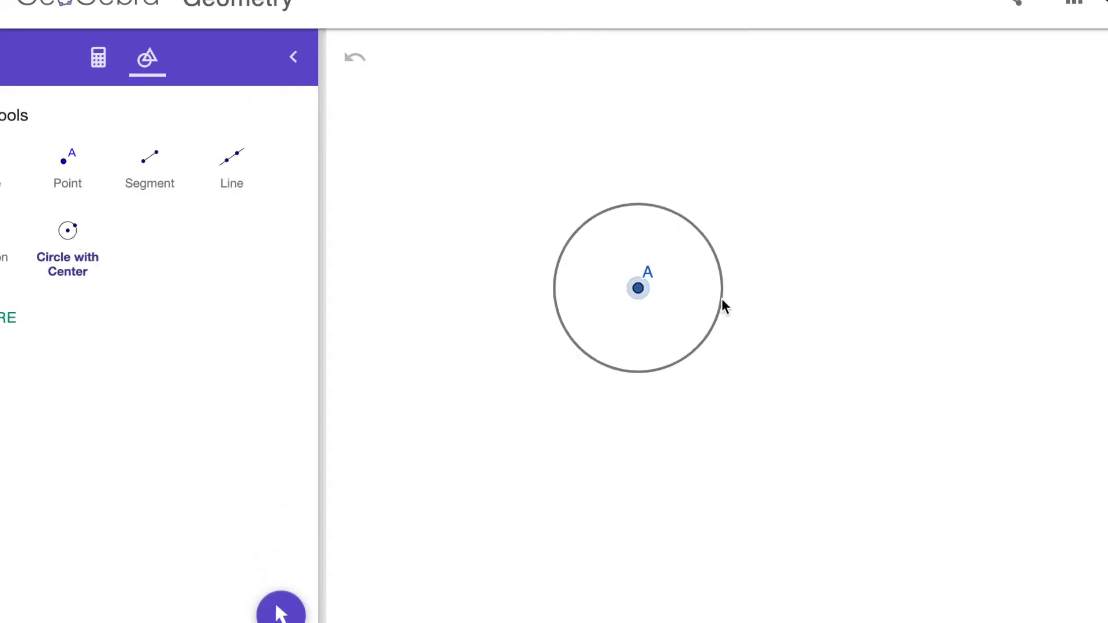
pyautogui.click(770, 298)
pyautogui.click(770, 298)
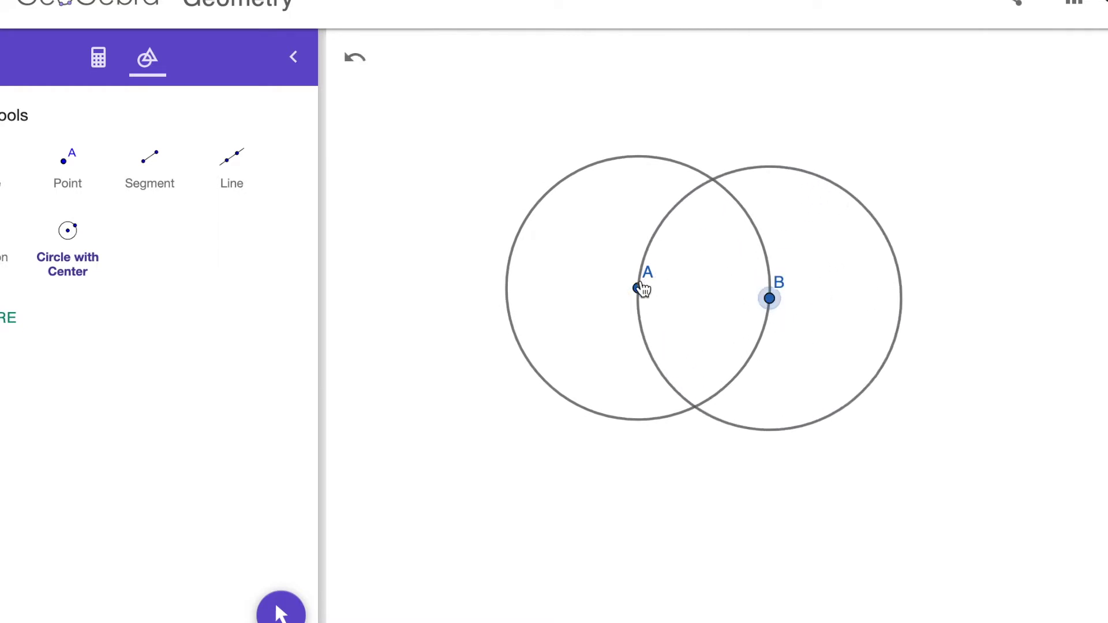
pyautogui.click(638, 288)
# Step: Add circles centred at intersections C and D through B, then reload the page
pyautogui.click(713, 181)
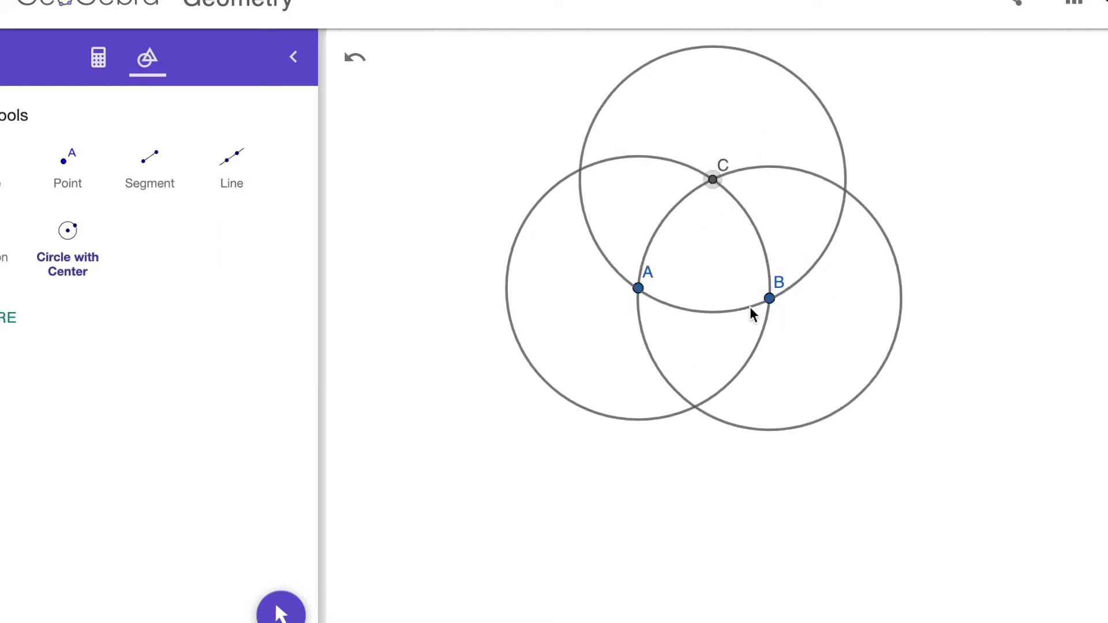
pyautogui.click(769, 298)
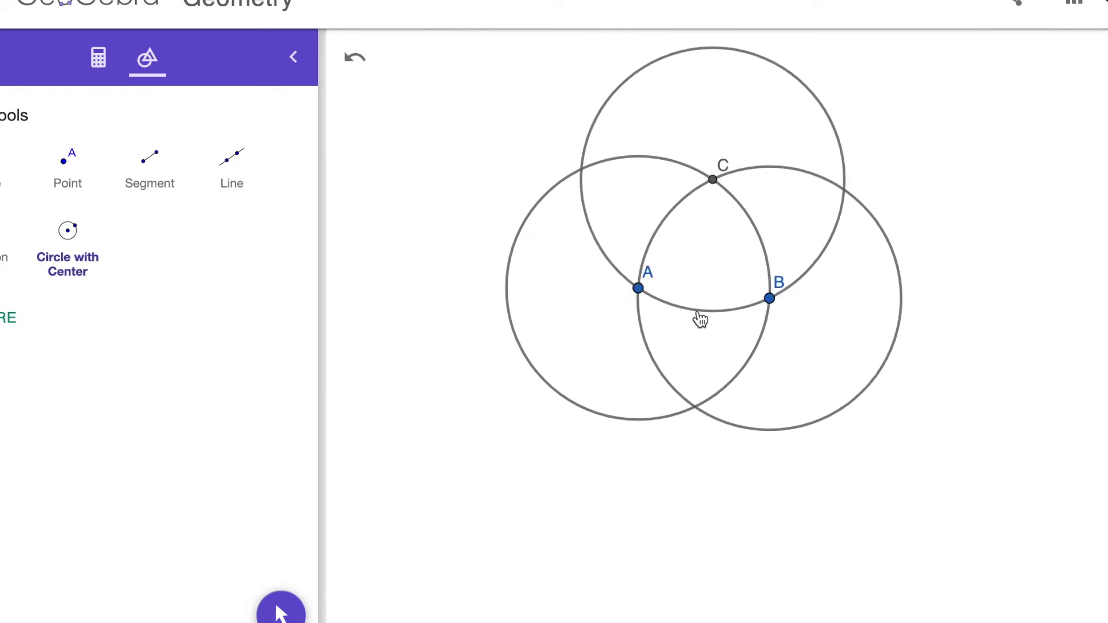
pyautogui.click(690, 404)
pyautogui.click(769, 298)
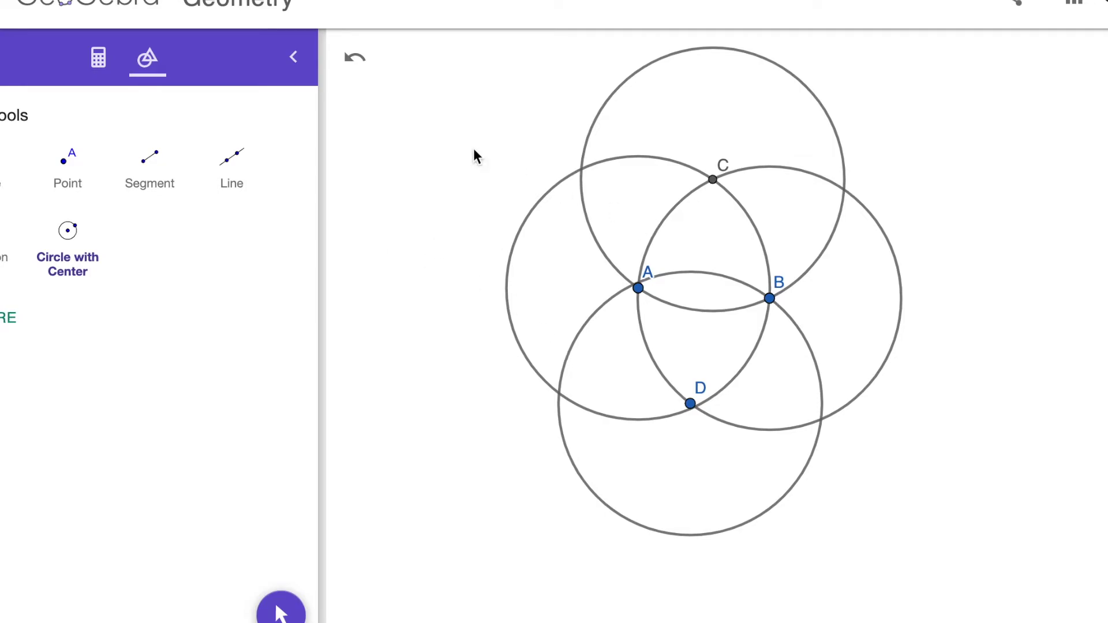
pyautogui.press('super+r')
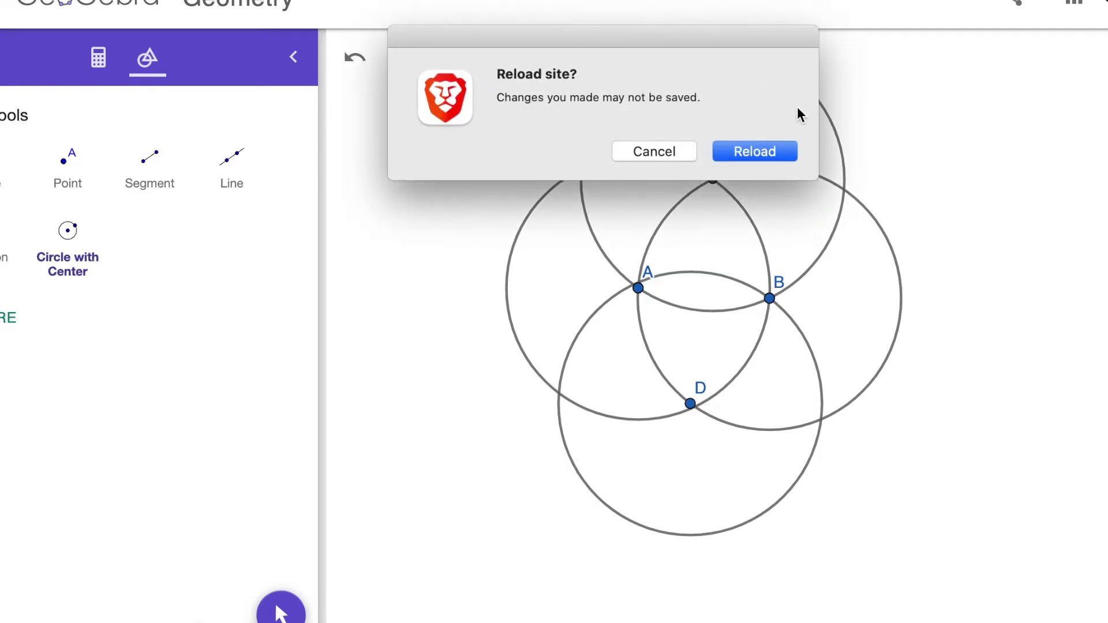
# Step: Confirm the reload and draw a fresh circle centred at A through point B
pyautogui.click(778, 153)
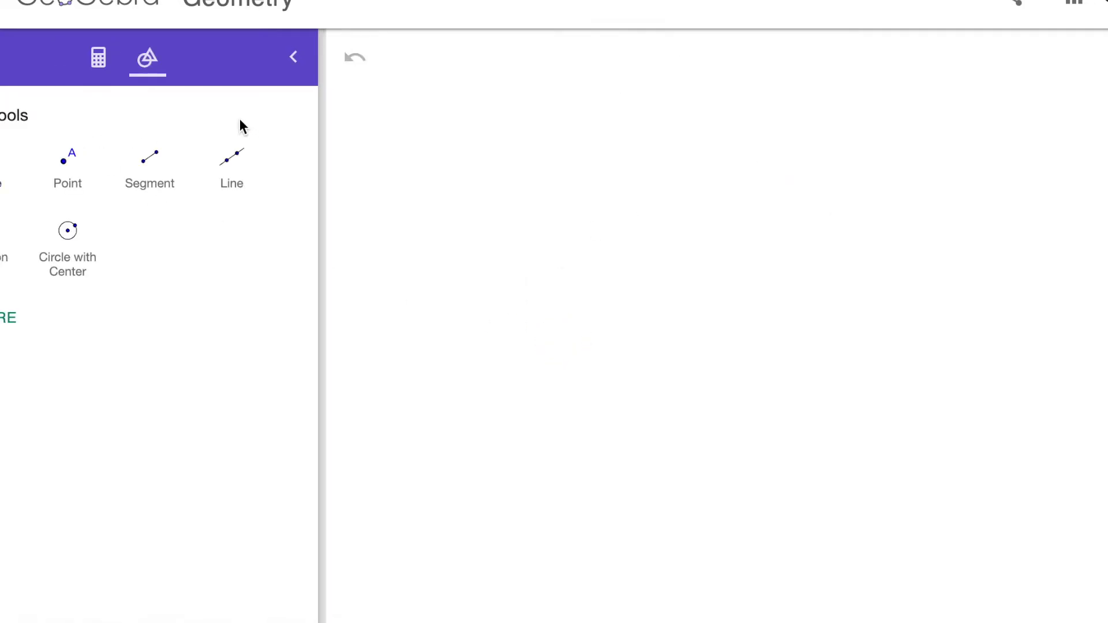
pyautogui.click(88, 248)
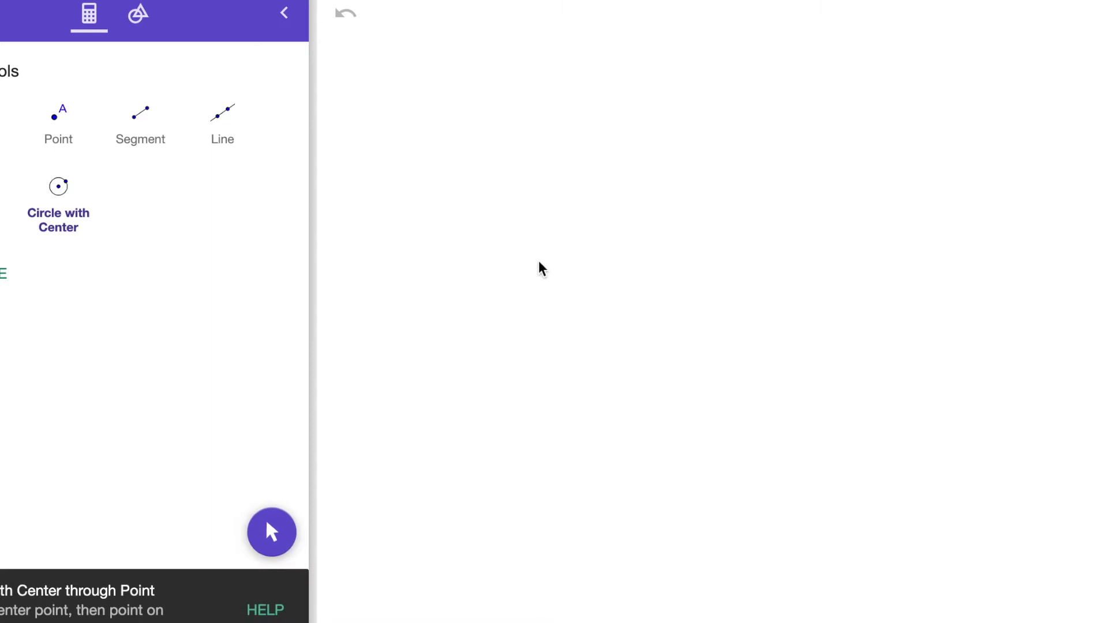
pyautogui.click(574, 261)
pyautogui.click(829, 384)
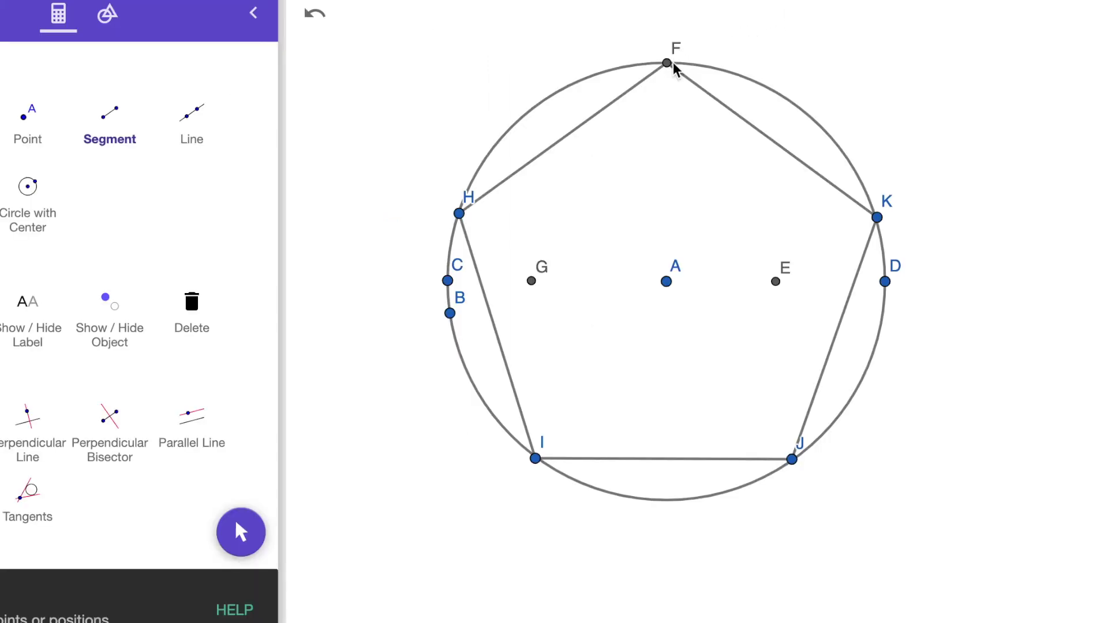
# Step: Draw the five pentagon diagonals F–I, F–J, K–I, K–H and H–J forming a pentagram
pyautogui.click(667, 62)
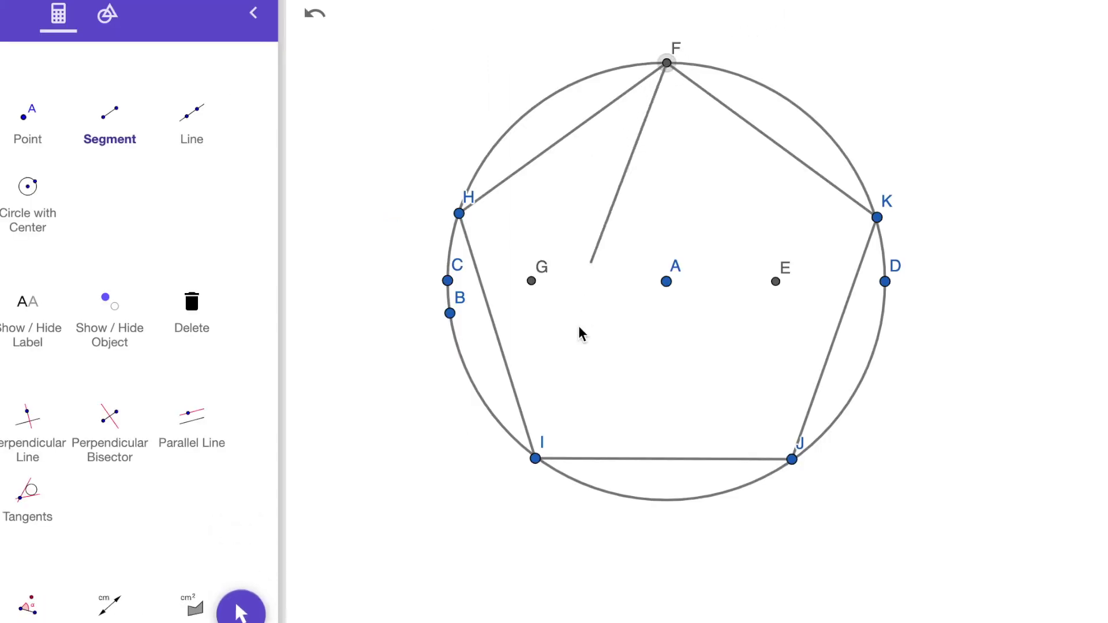
pyautogui.click(536, 458)
pyautogui.click(667, 63)
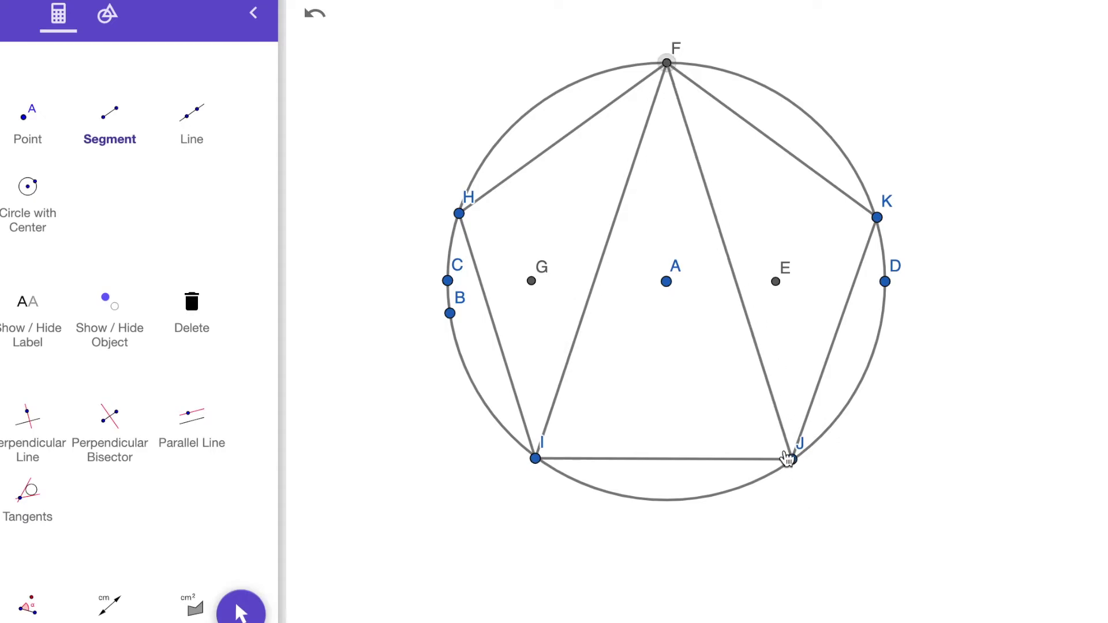
pyautogui.click(790, 459)
pyautogui.click(877, 217)
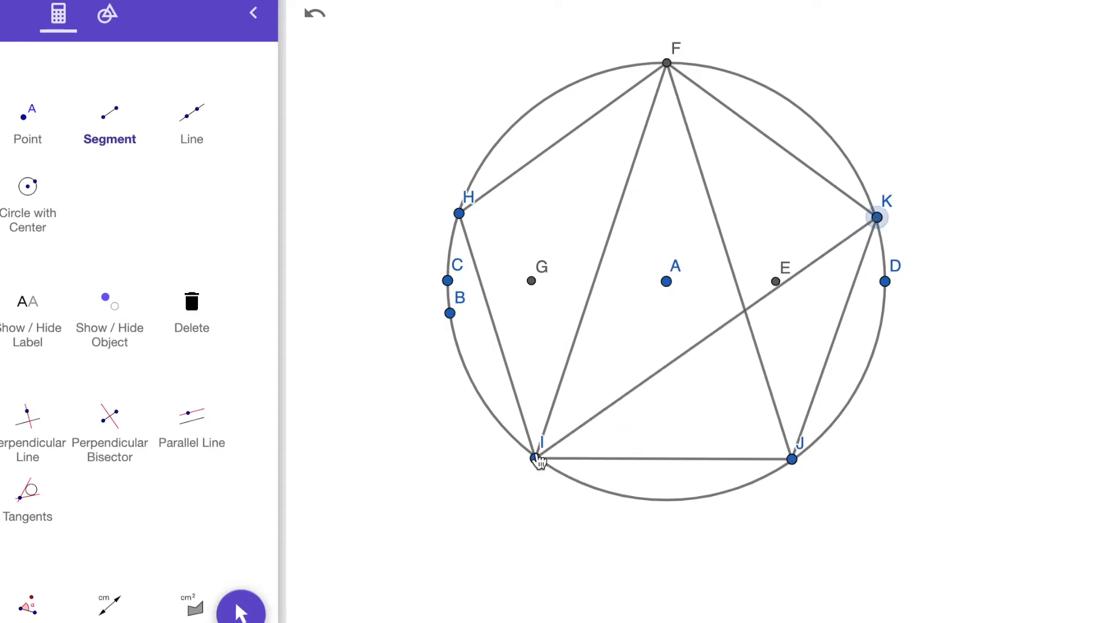
pyautogui.click(536, 458)
pyautogui.click(877, 218)
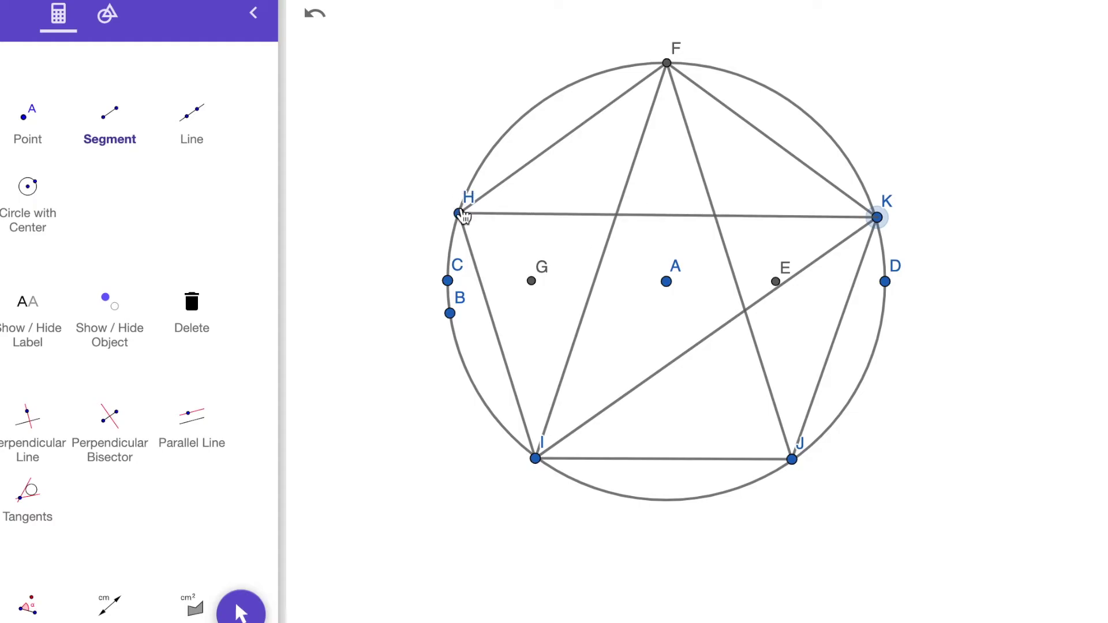
pyautogui.click(459, 214)
pyautogui.click(459, 213)
pyautogui.click(791, 459)
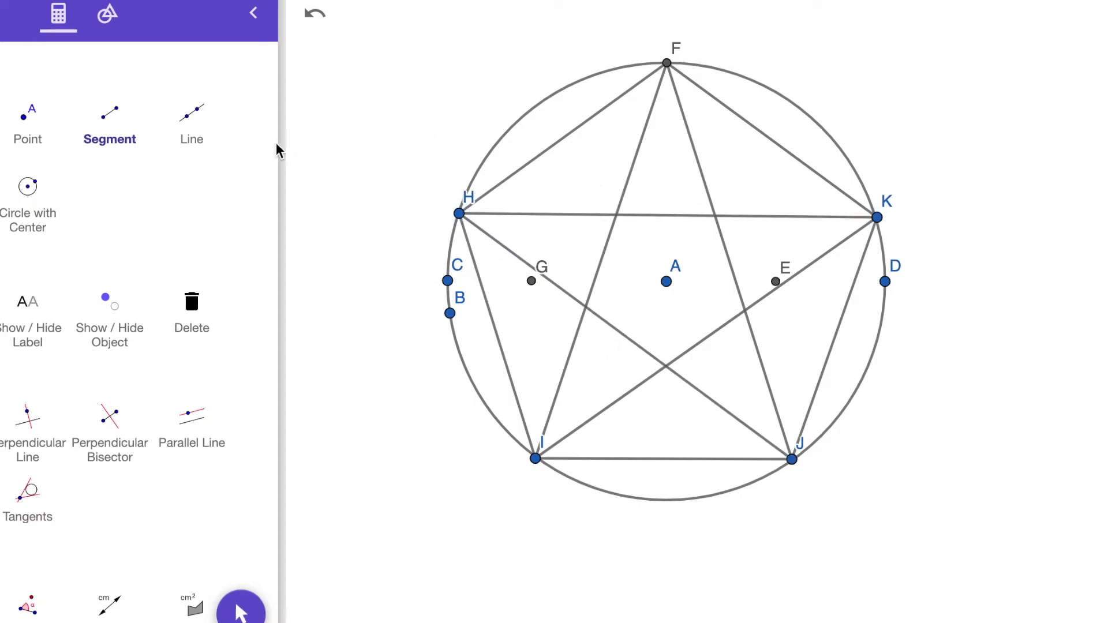
# Step: Connect inner points L–M, M–N, N–O, L–P and P–O into a smaller star
pyautogui.click(616, 216)
pyautogui.click(666, 366)
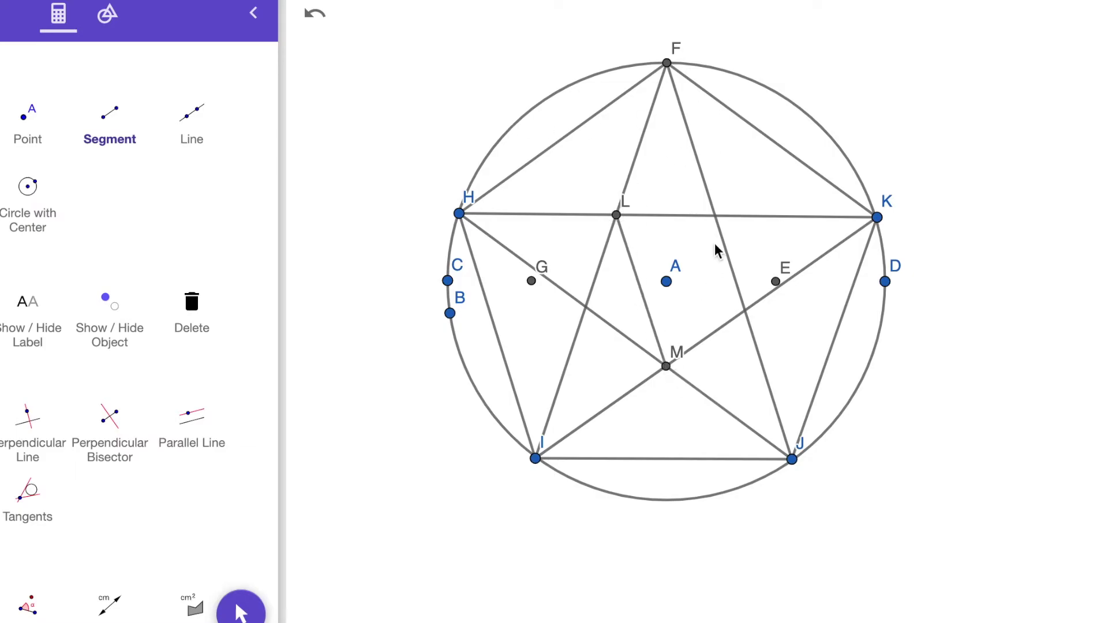
pyautogui.click(667, 366)
pyautogui.click(714, 216)
pyautogui.click(715, 216)
pyautogui.click(586, 307)
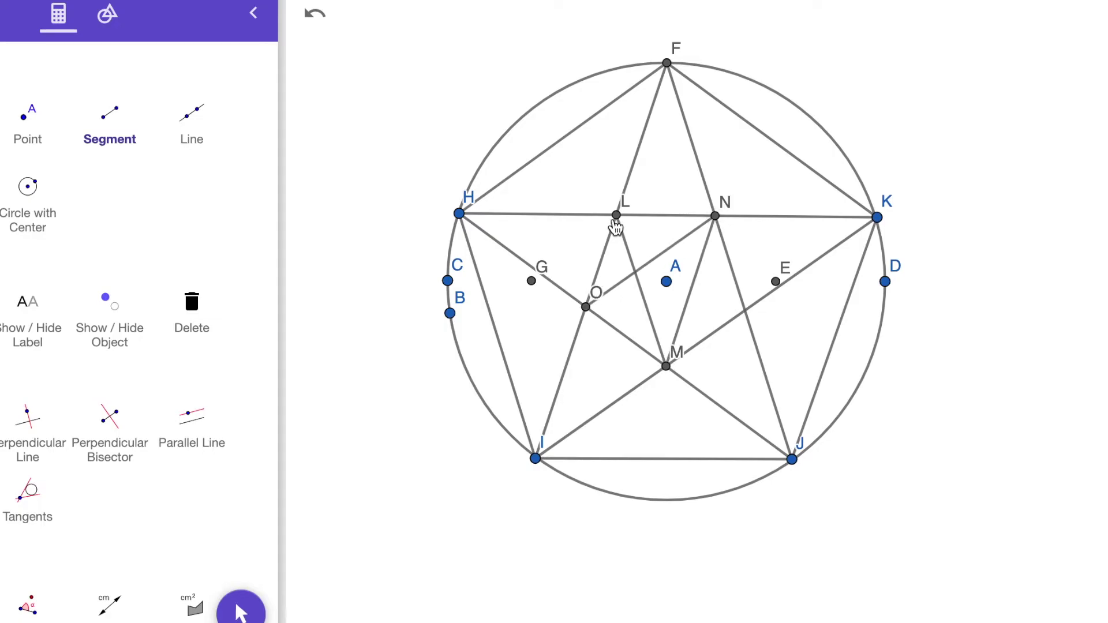
pyautogui.click(617, 216)
pyautogui.click(745, 310)
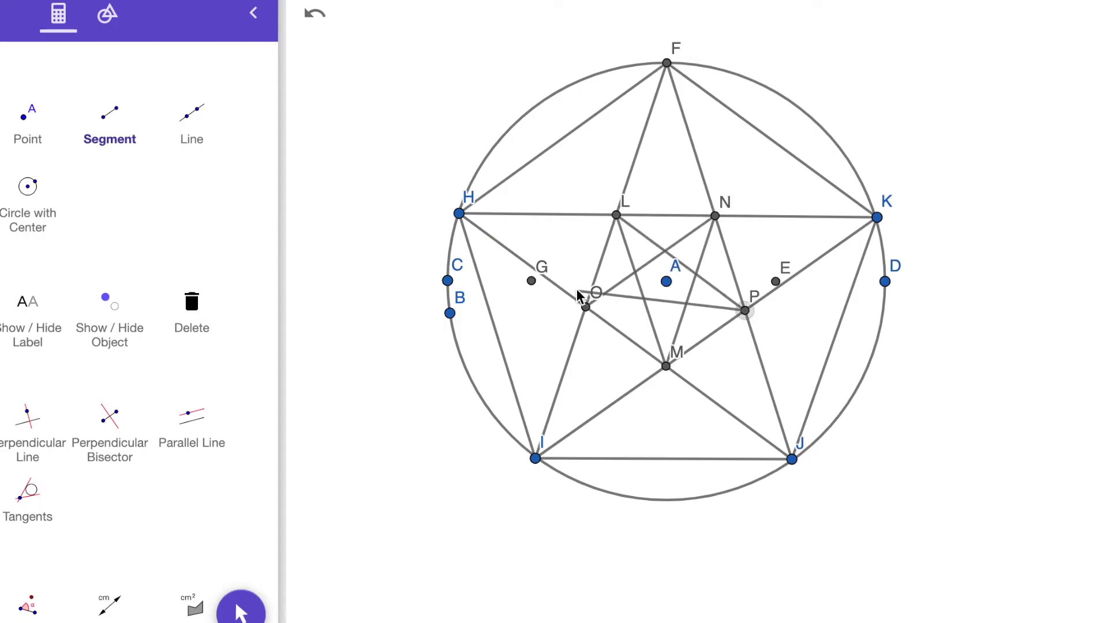
pyautogui.click(585, 306)
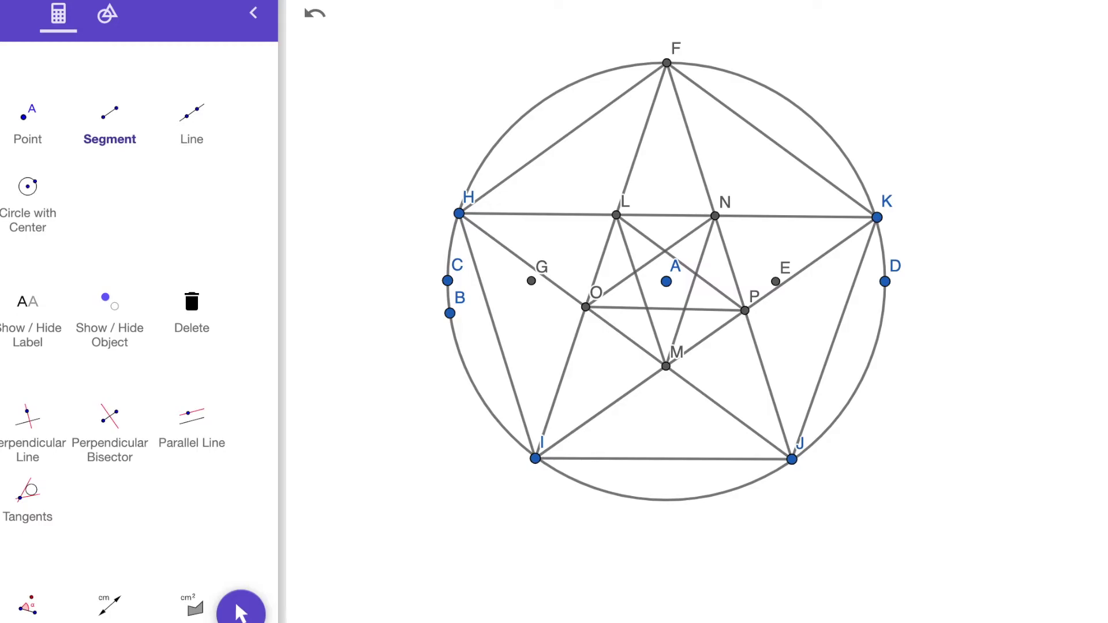
# Step: Trace chord HK in red ink with the annotation pen
pyautogui.click(1077, 19)
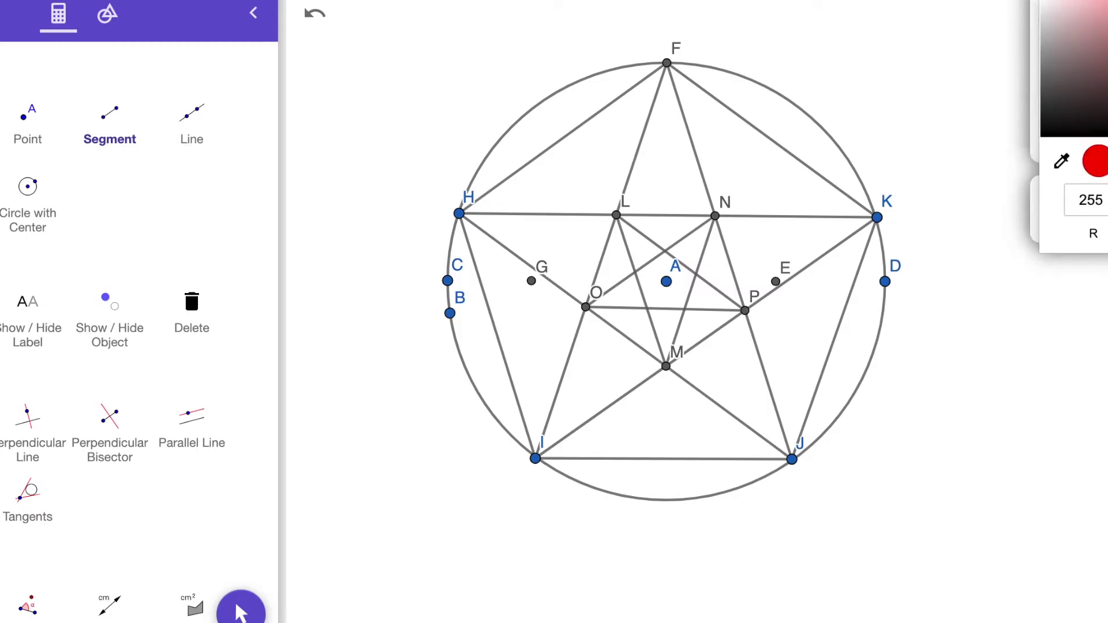
pyautogui.moveTo(916, 54); pyautogui.dragTo(955, 92)
pyautogui.click(1036, 23)
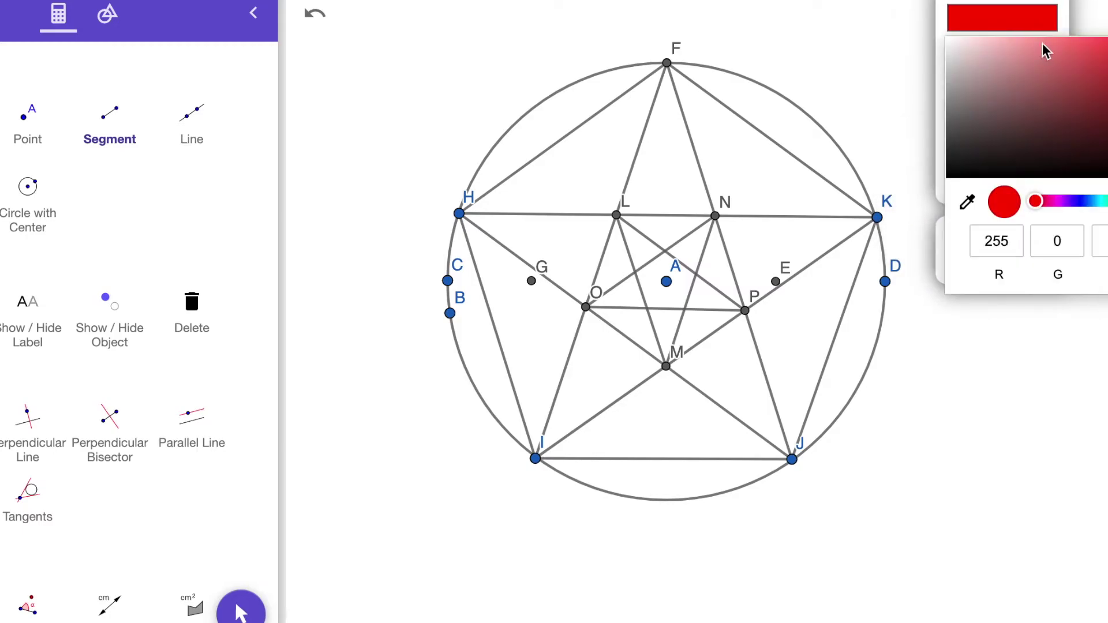
pyautogui.moveTo(446, 210); pyautogui.dragTo(871, 205)
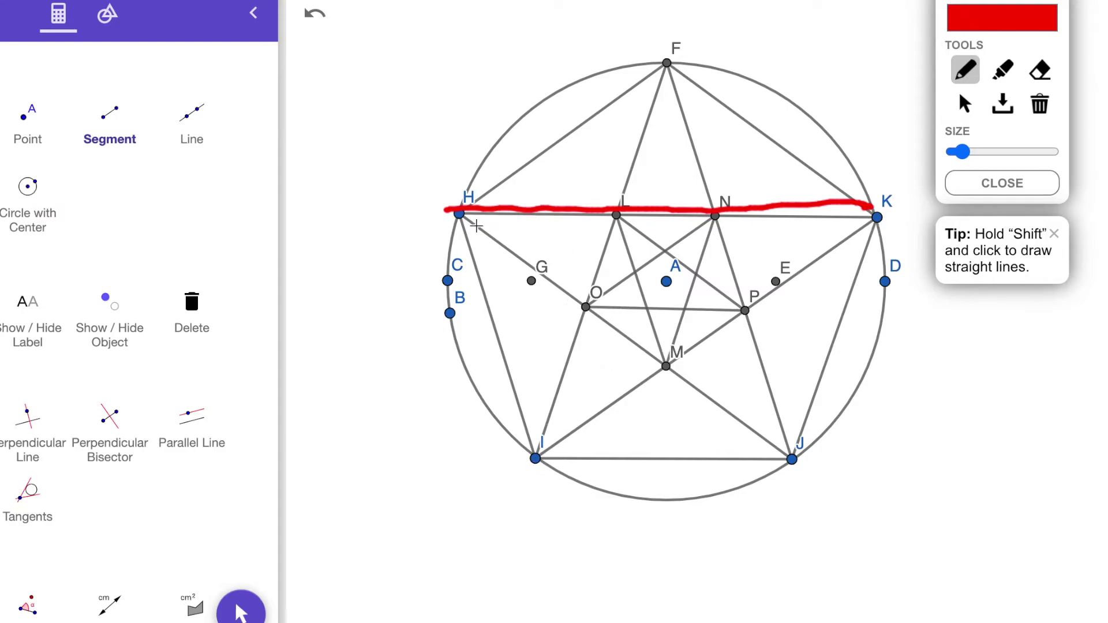
# Step: Trace chord IJ in blue, handwrite 'Phi', then clear all ink
pyautogui.click(1046, 14)
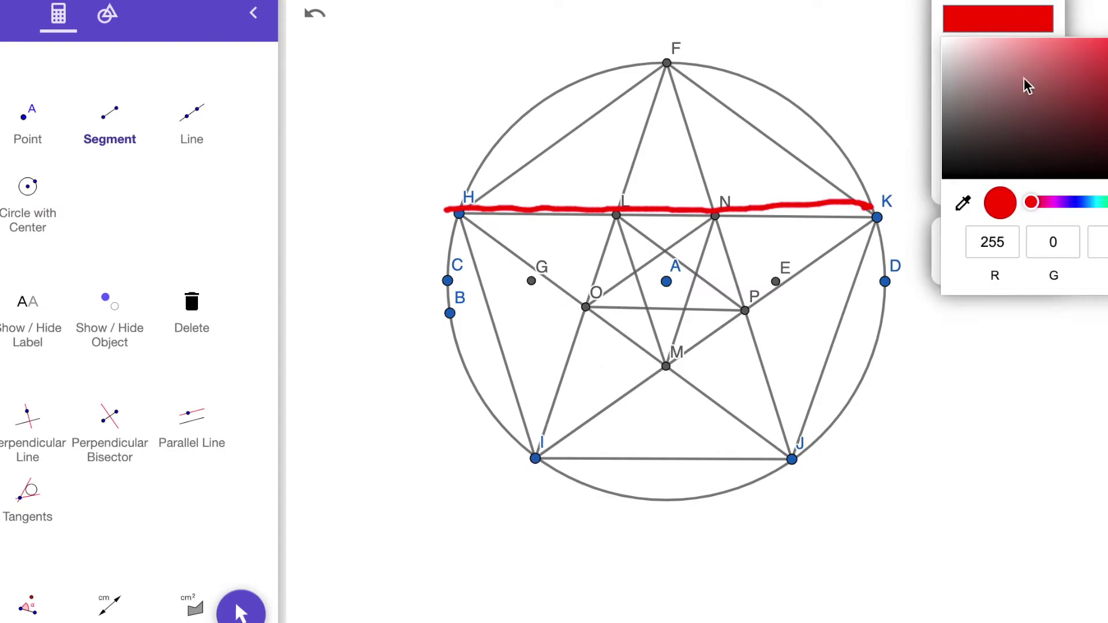
pyautogui.click(1072, 202)
pyautogui.moveTo(536, 458)
pyautogui.mouseDown()
pyautogui.moveTo(796, 447)
pyautogui.moveTo(538, 442)
pyautogui.mouseUp()
pyautogui.moveTo(370, 43)
pyautogui.mouseDown()
pyautogui.moveTo(377, 68)
pyautogui.moveTo(432, 76)
pyautogui.mouseUp()
pyautogui.moveTo(437, 55); pyautogui.dragTo(441, 69)
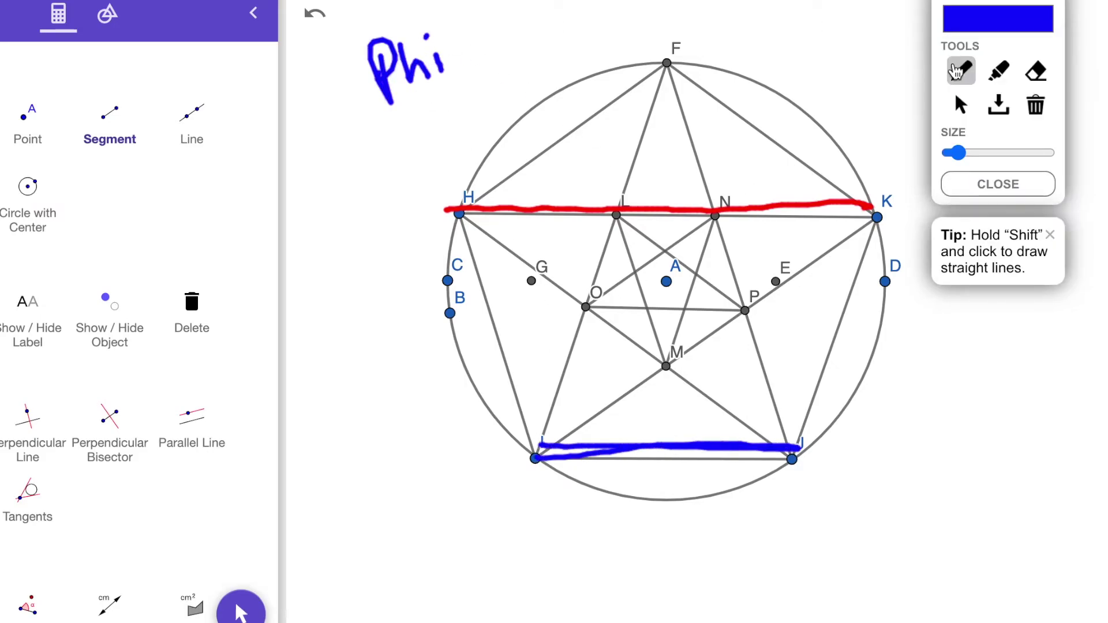
pyautogui.click(1007, 183)
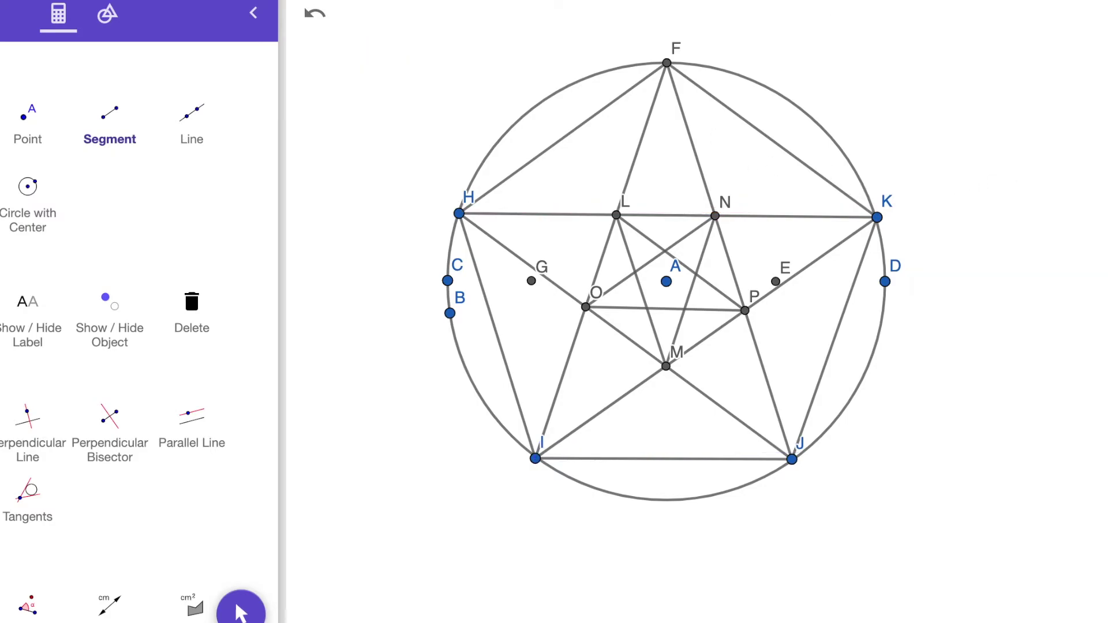
# Step: Ink segment FL in red and segment LO in black
pyautogui.moveTo(609, 199)
pyautogui.mouseDown()
pyautogui.moveTo(657, 74)
pyautogui.moveTo(651, 95)
pyautogui.mouseUp()
pyautogui.click(1100, 55)
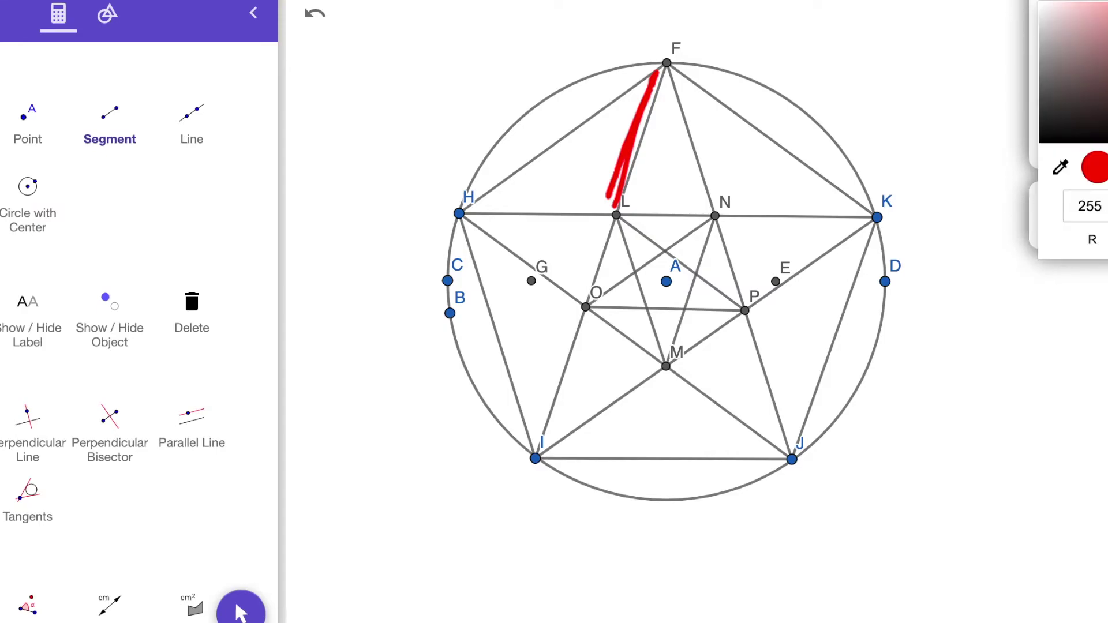
pyautogui.click(1085, 139)
pyautogui.moveTo(602, 221); pyautogui.dragTo(577, 299)
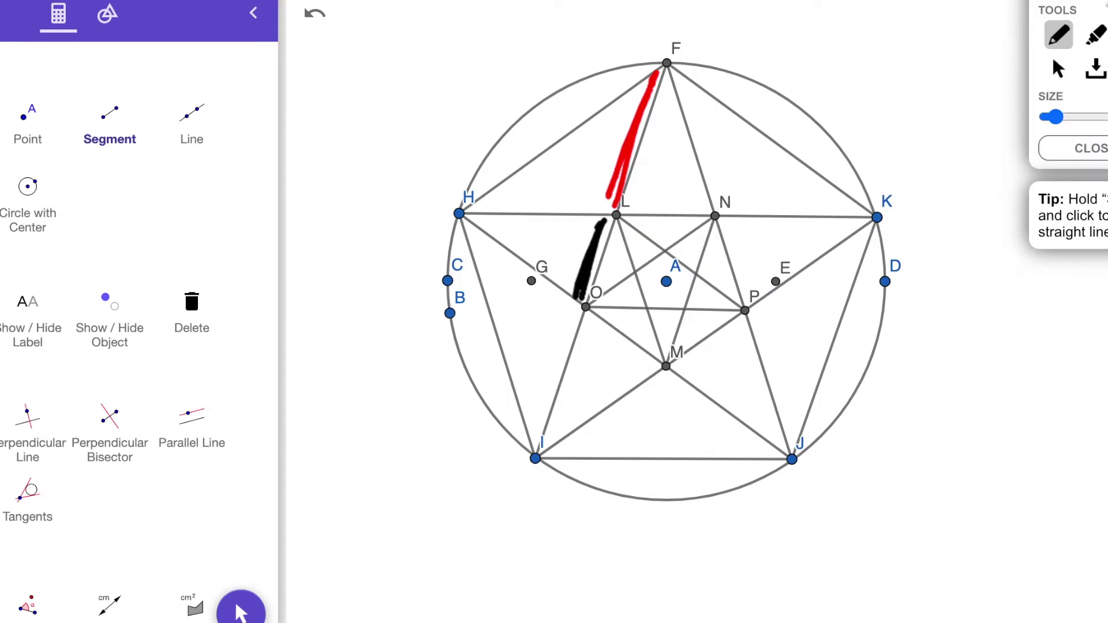
# Step: Trace segment OI, switching the ink back to red for the final stroke
pyautogui.click(1094, 57)
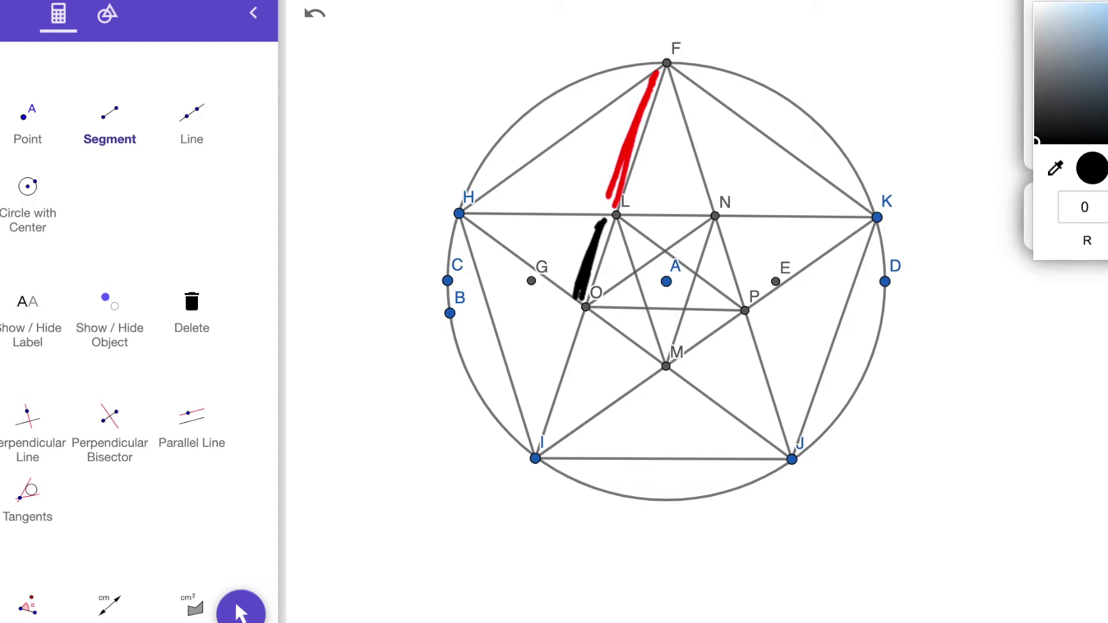
pyautogui.moveTo(569, 318)
pyautogui.mouseDown()
pyautogui.moveTo(545, 407)
pyautogui.moveTo(566, 324)
pyautogui.mouseUp()
pyautogui.click(1053, 35)
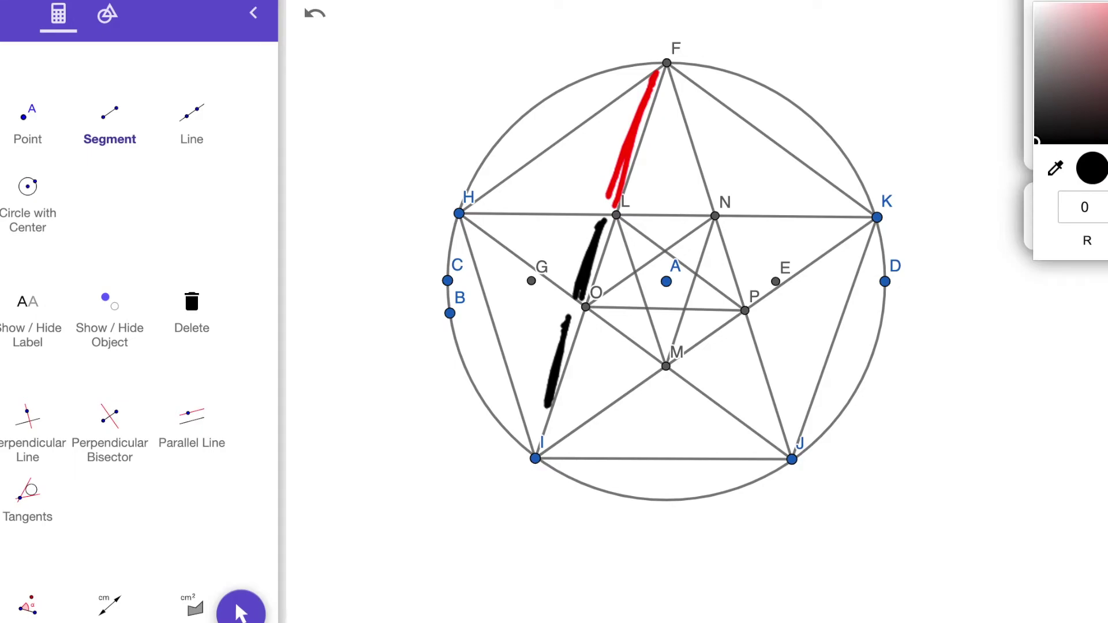
pyautogui.moveTo(566, 320)
pyautogui.mouseDown()
pyautogui.moveTo(546, 411)
pyautogui.moveTo(569, 335)
pyautogui.mouseUp()
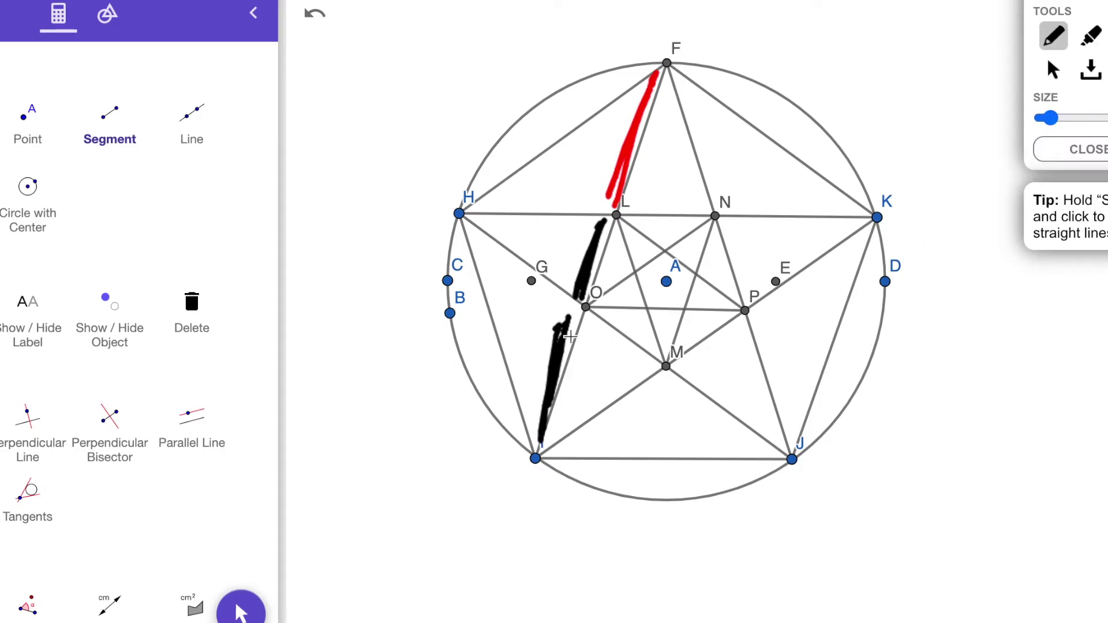
pyautogui.click(1053, 37)
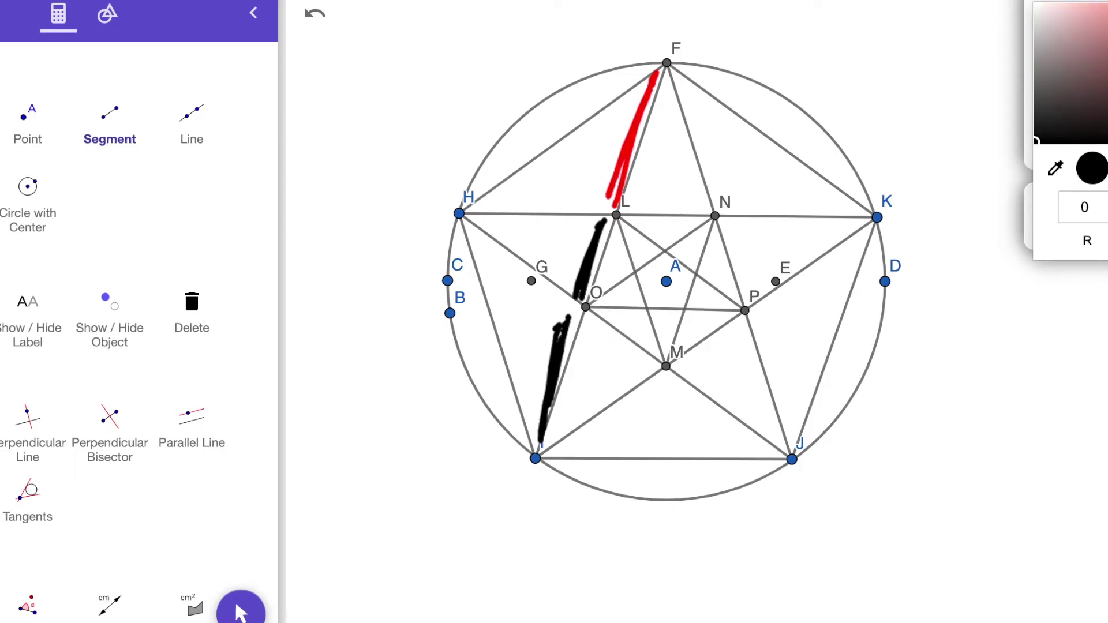
pyautogui.click(1099, 17)
pyautogui.click(557, 355)
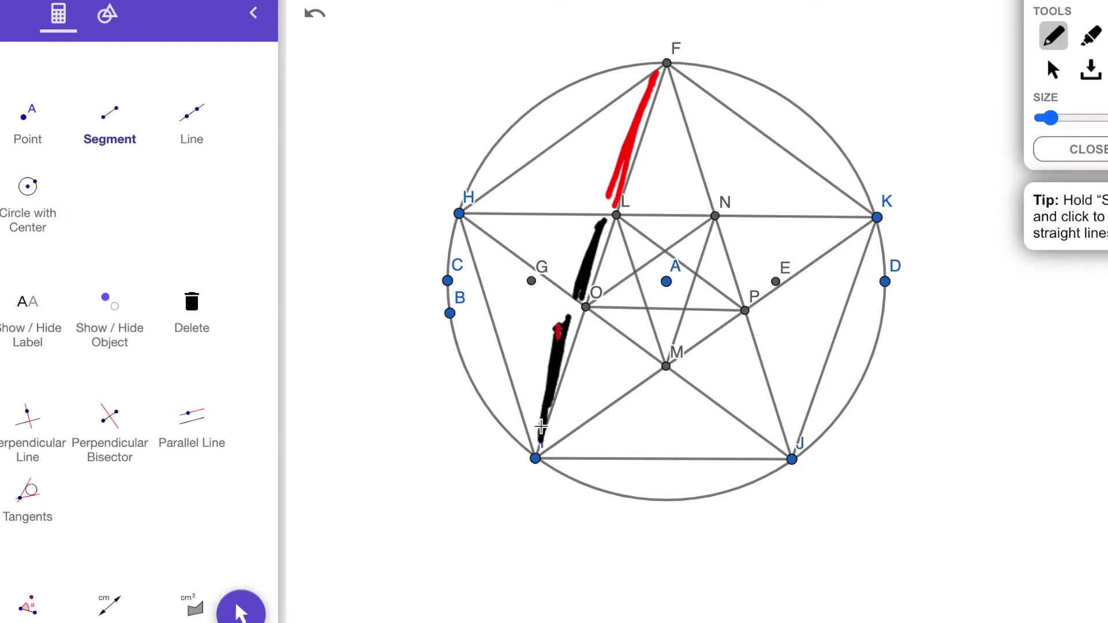
pyautogui.moveTo(564, 326)
pyautogui.mouseDown()
pyautogui.moveTo(541, 447)
pyautogui.moveTo(555, 388)
pyautogui.mouseUp()
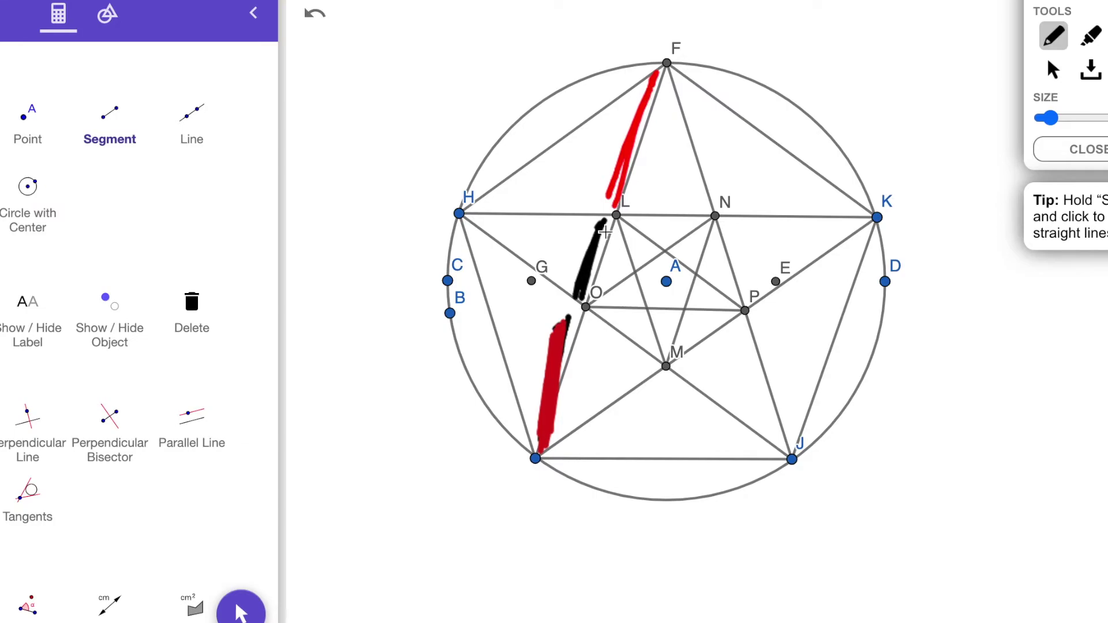
# Step: Handwrite 'Phi' with a tall bracket above the circle, then clear the ink
pyautogui.moveTo(395, 51)
pyautogui.mouseDown()
pyautogui.moveTo(409, 67)
pyautogui.moveTo(462, 64)
pyautogui.moveTo(453, 55)
pyautogui.mouseUp()
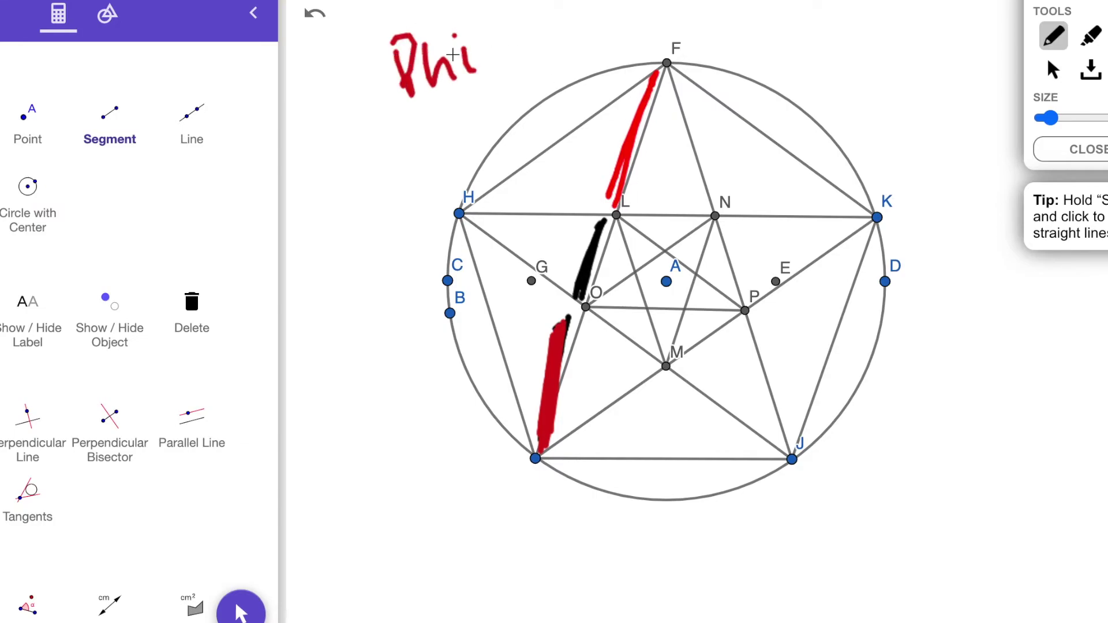
pyautogui.moveTo(573, 64); pyautogui.dragTo(582, 8)
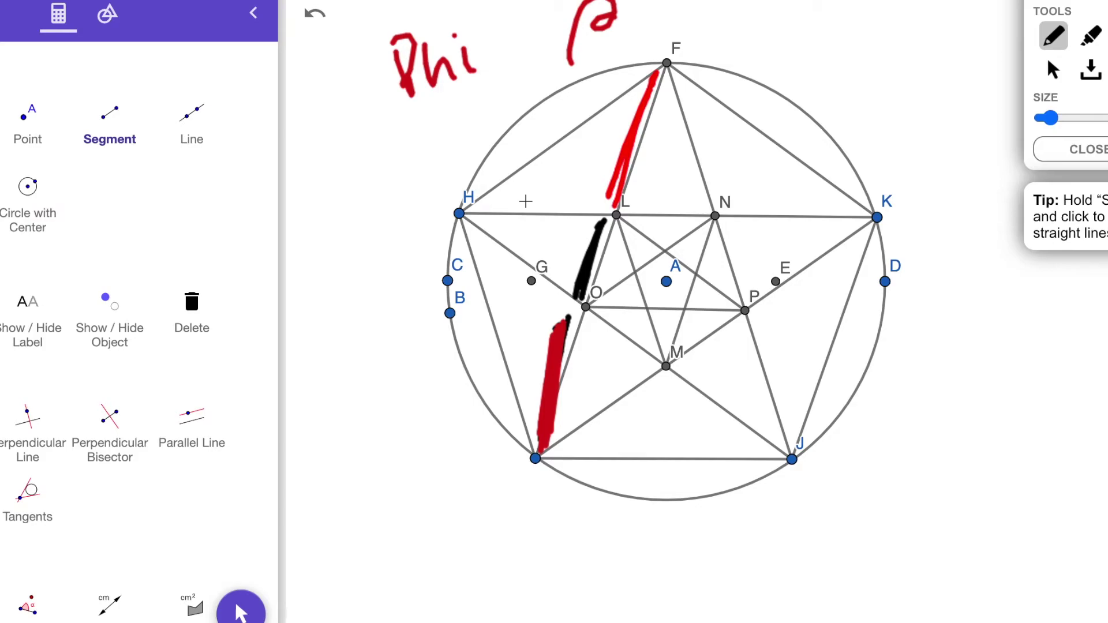
pyautogui.click(1070, 149)
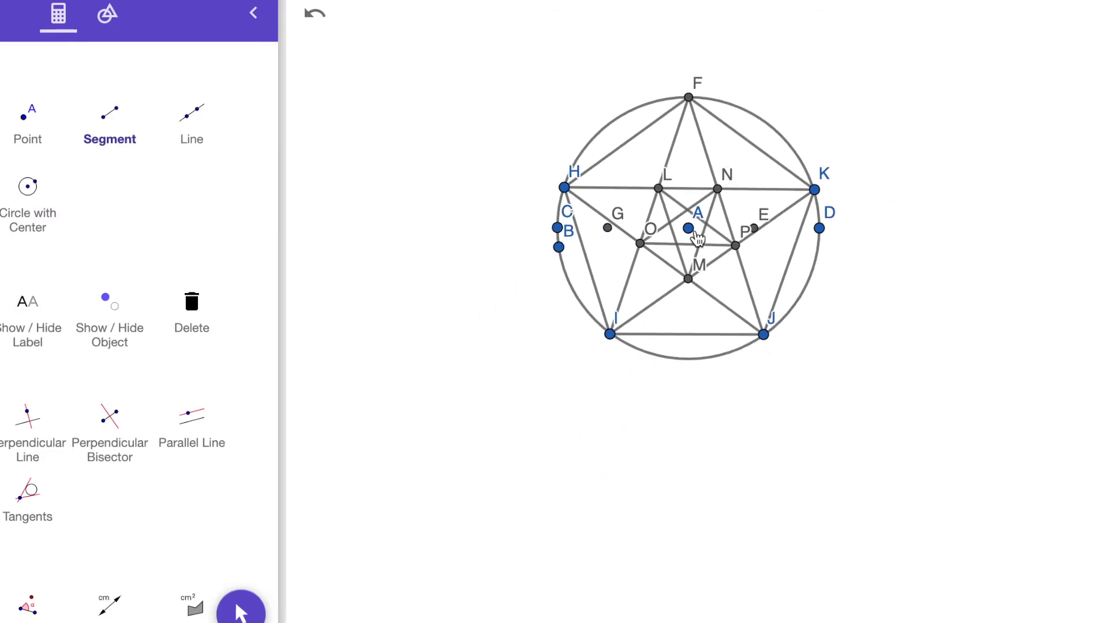
# Step: Zoom the view in and out, then start a new blank construction
pyautogui.scroll(2, 697, 238)
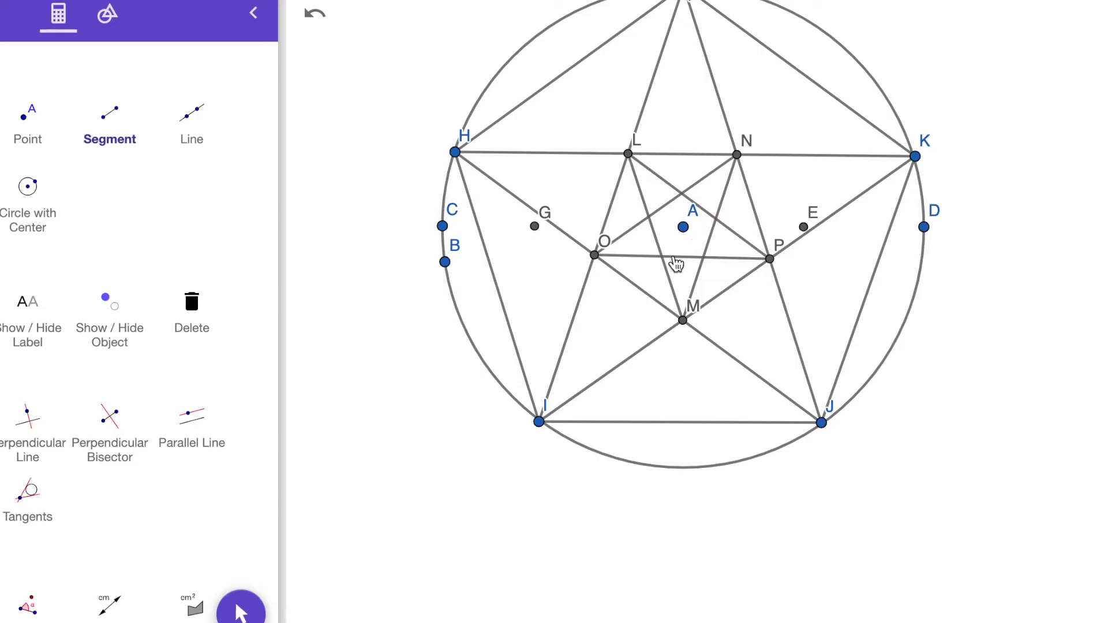
pyautogui.scroll(-3, 675, 262)
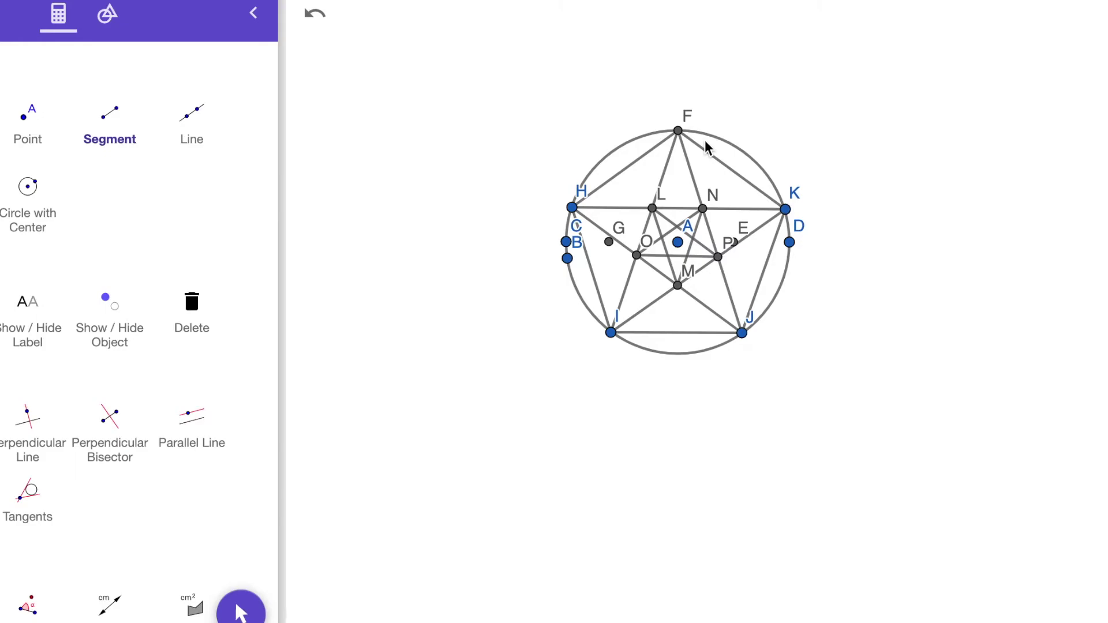
pyautogui.scroll(5, 705, 140)
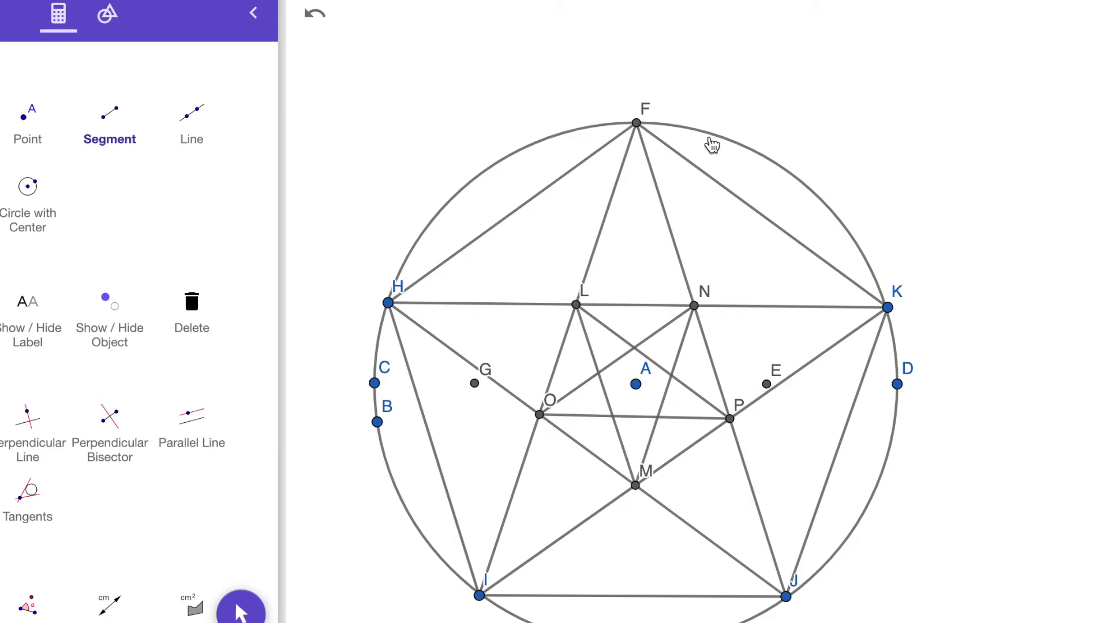
pyautogui.click(732, 9)
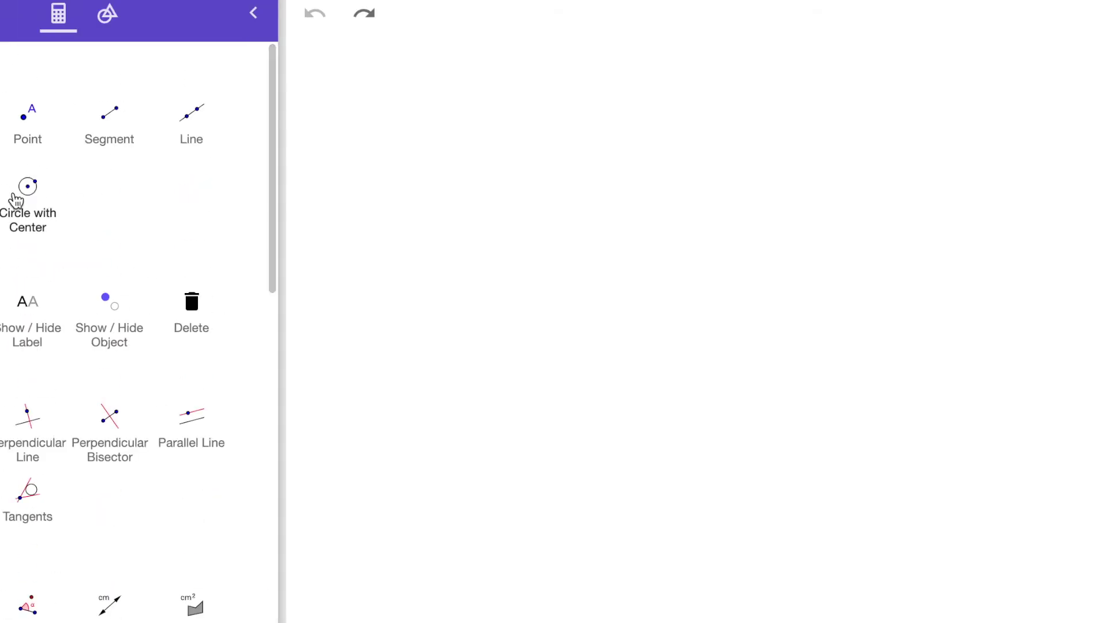
pyautogui.click(17, 202)
# Step: Draw a circle centred at A through B and a horizontal diameter CD
pyautogui.click(682, 306)
pyautogui.click(445, 340)
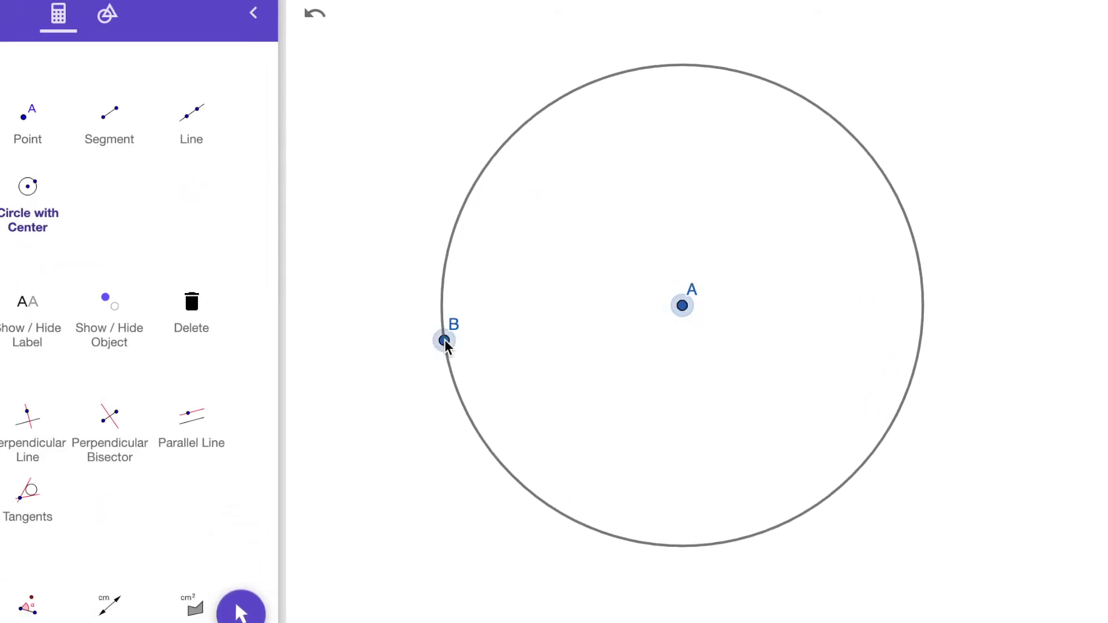
pyautogui.click(87, 134)
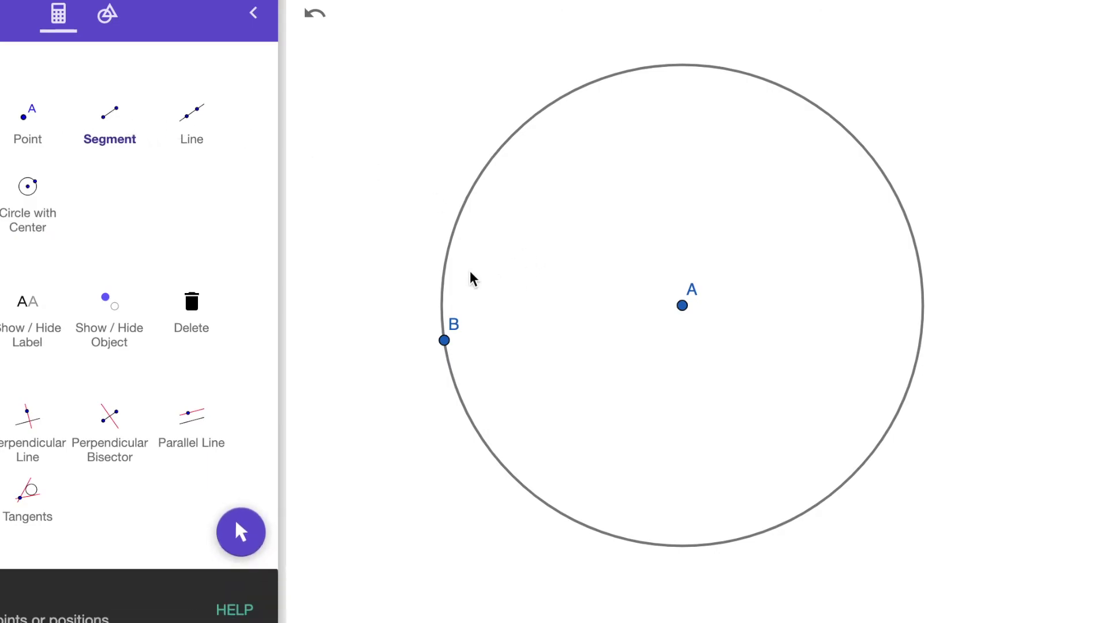
pyautogui.click(442, 305)
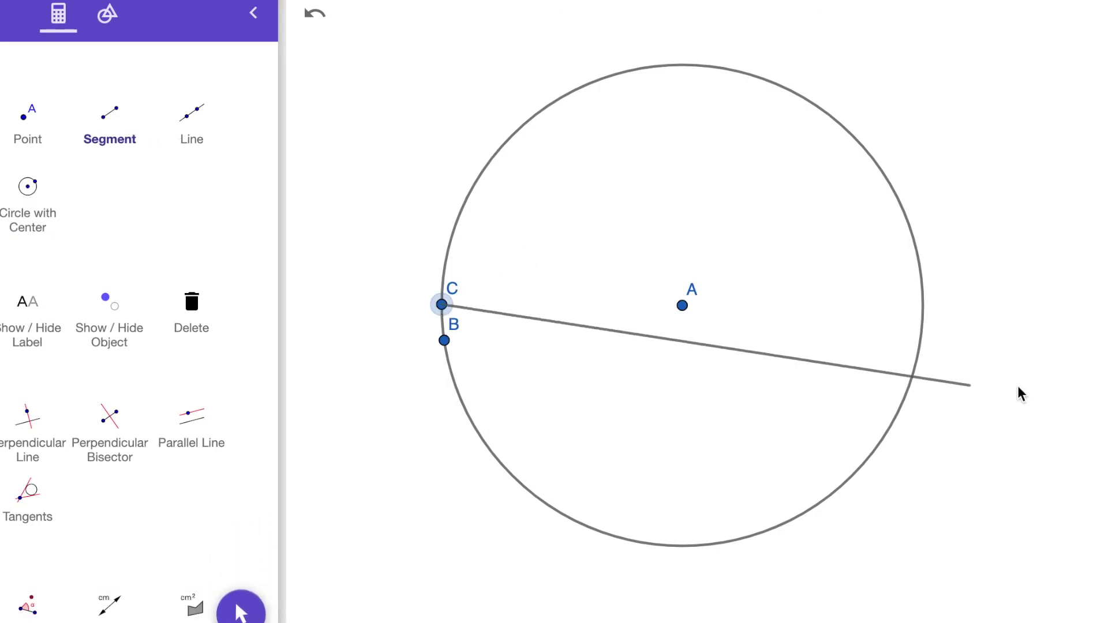
pyautogui.click(925, 305)
pyautogui.scroll(-4, 138, 323)
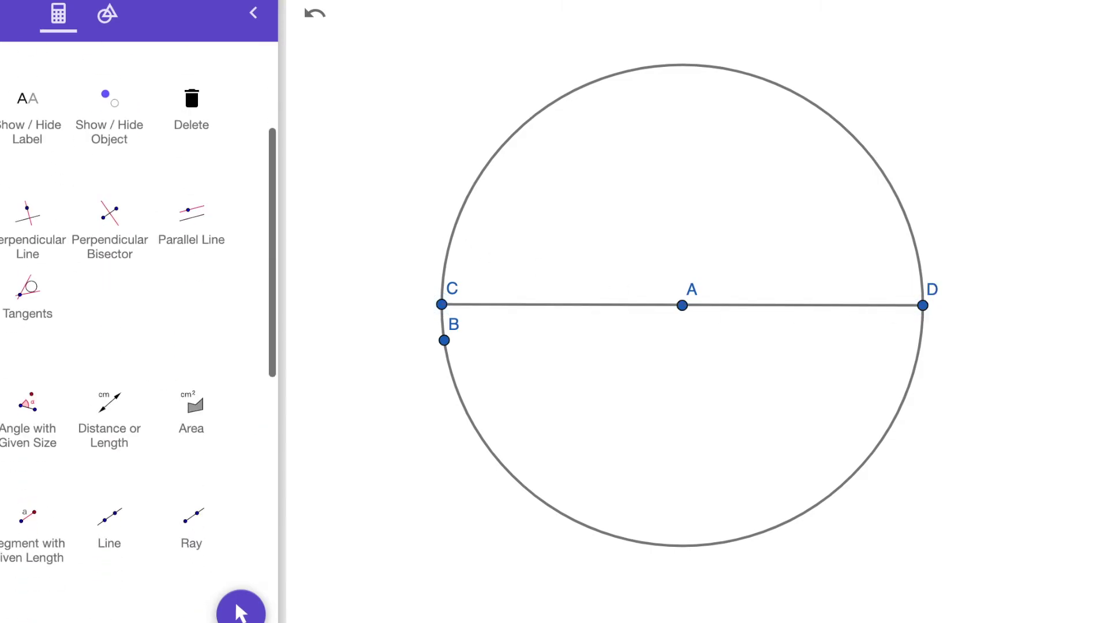
# Step: Construct the perpendicular bisector of CD through A, after undoing a perpendicular through C
pyautogui.click(28, 247)
pyautogui.click(451, 304)
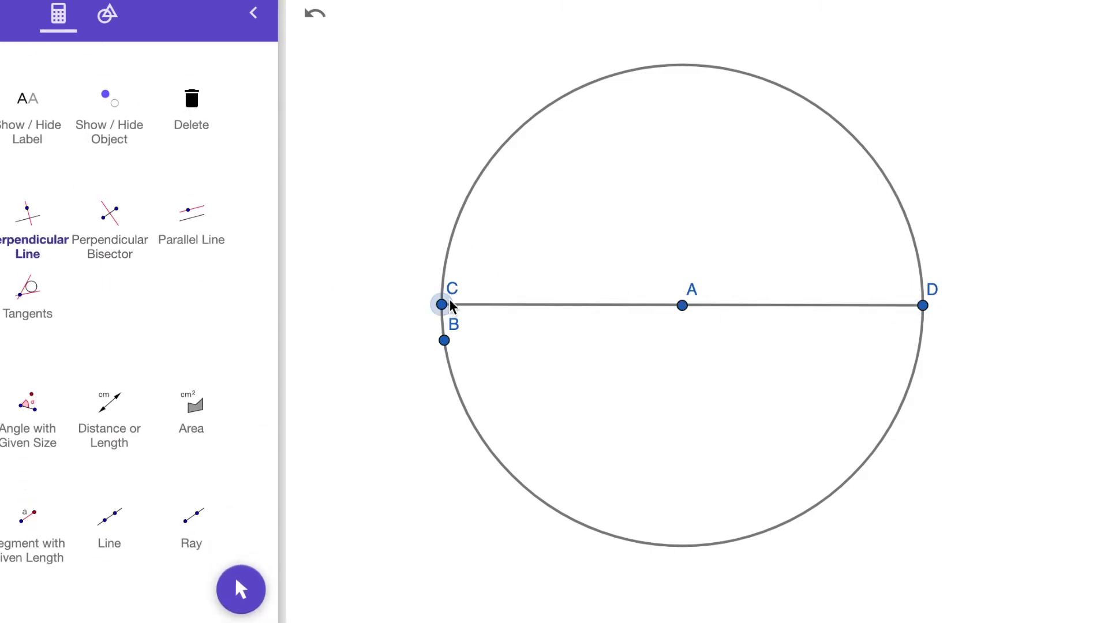
pyautogui.click(920, 310)
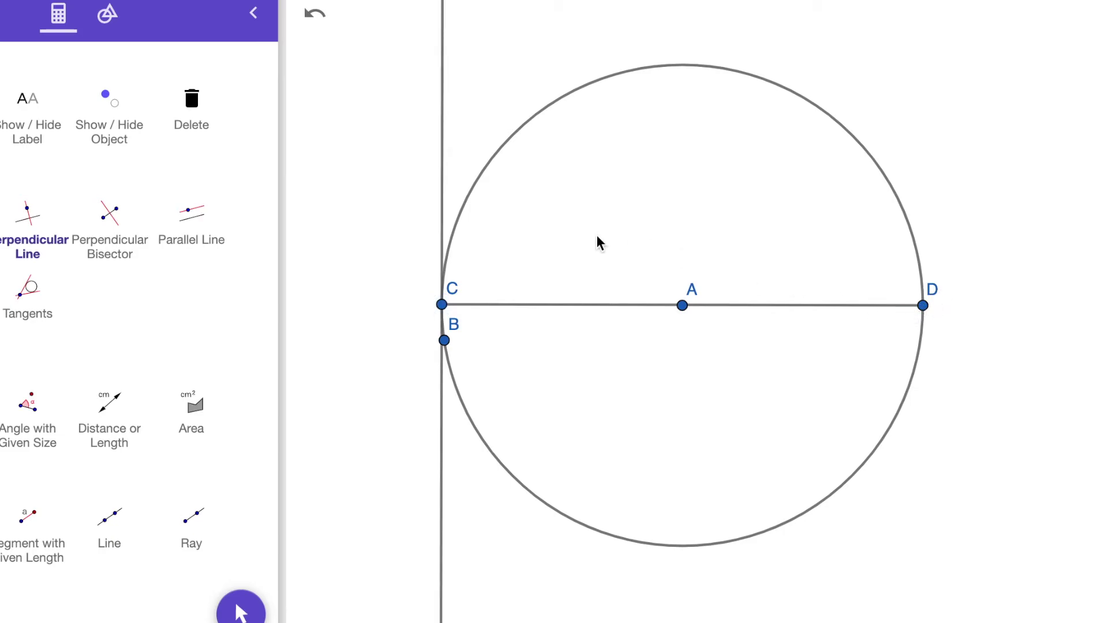
pyautogui.click(315, 13)
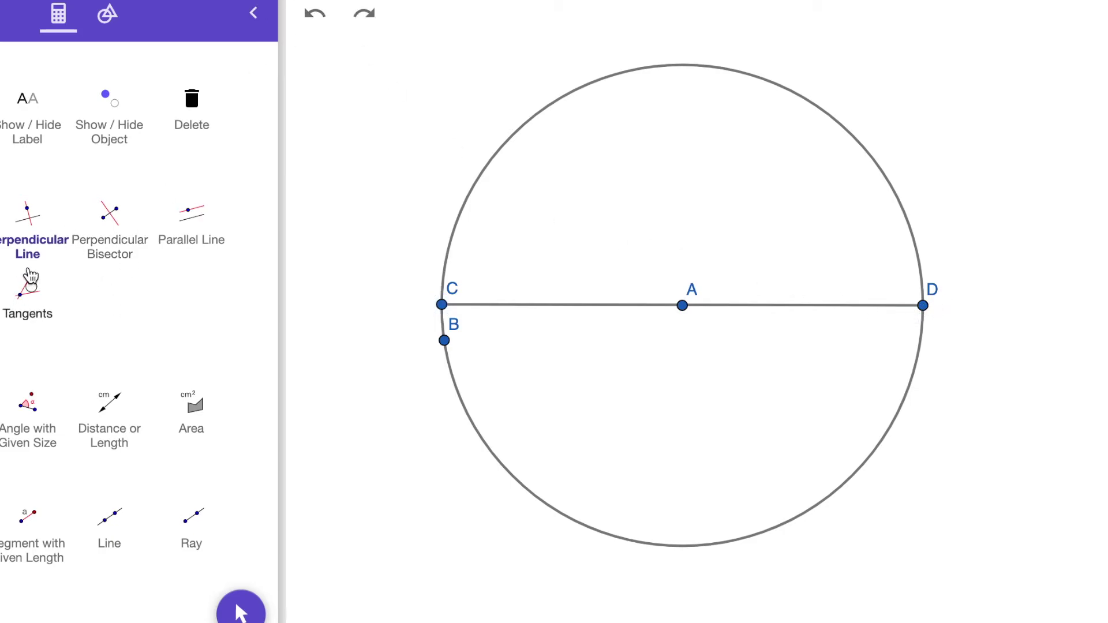
pyautogui.click(110, 239)
pyautogui.click(442, 304)
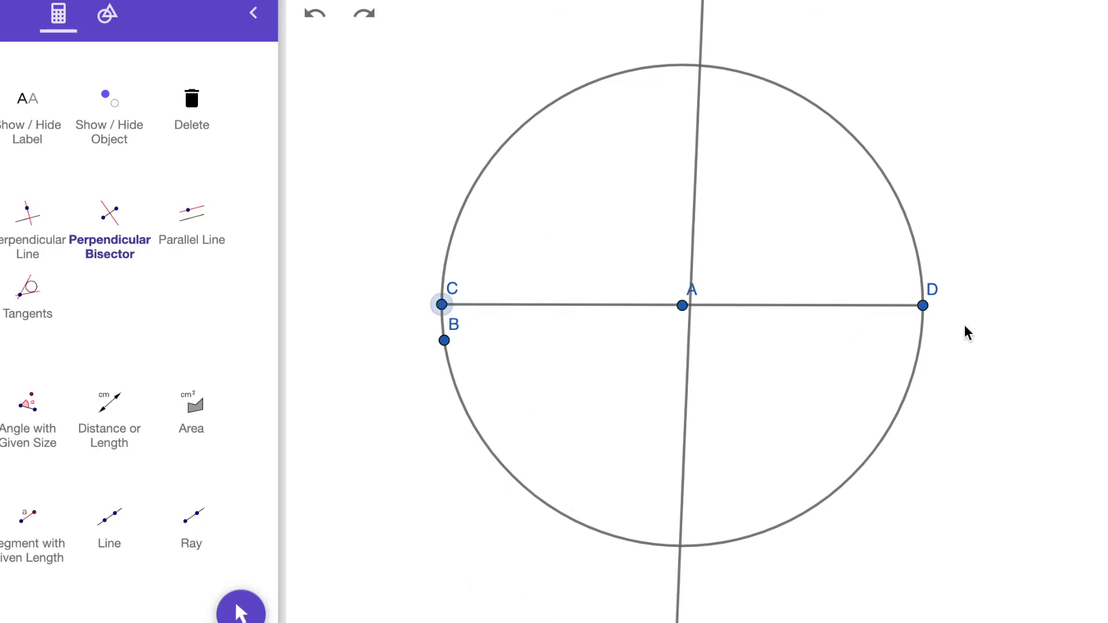
pyautogui.click(923, 306)
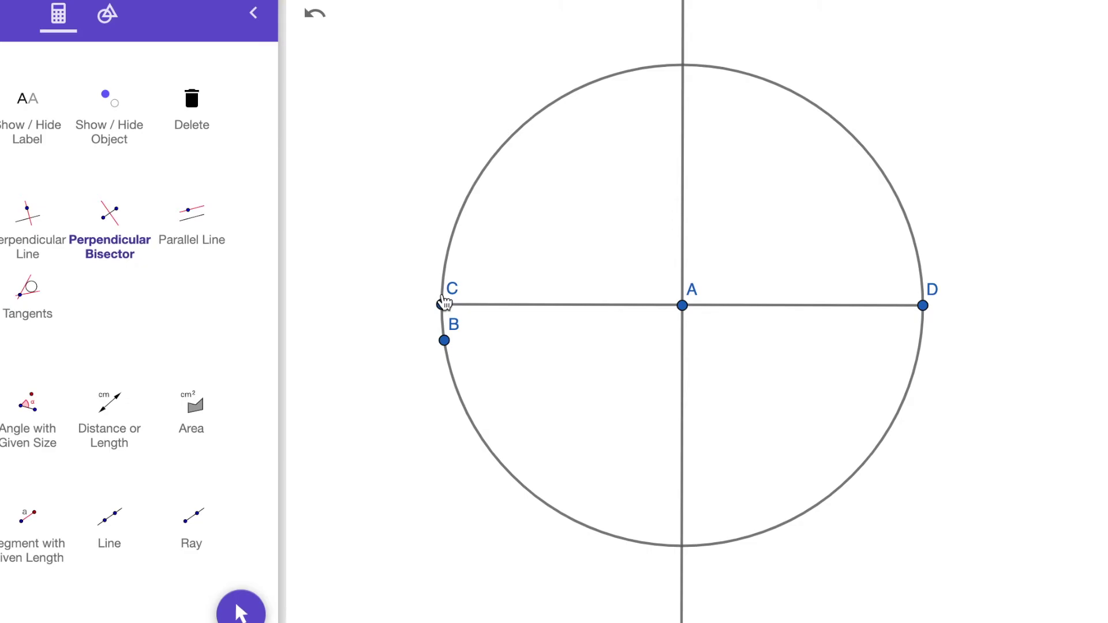
pyautogui.scroll(-3, 124, 448)
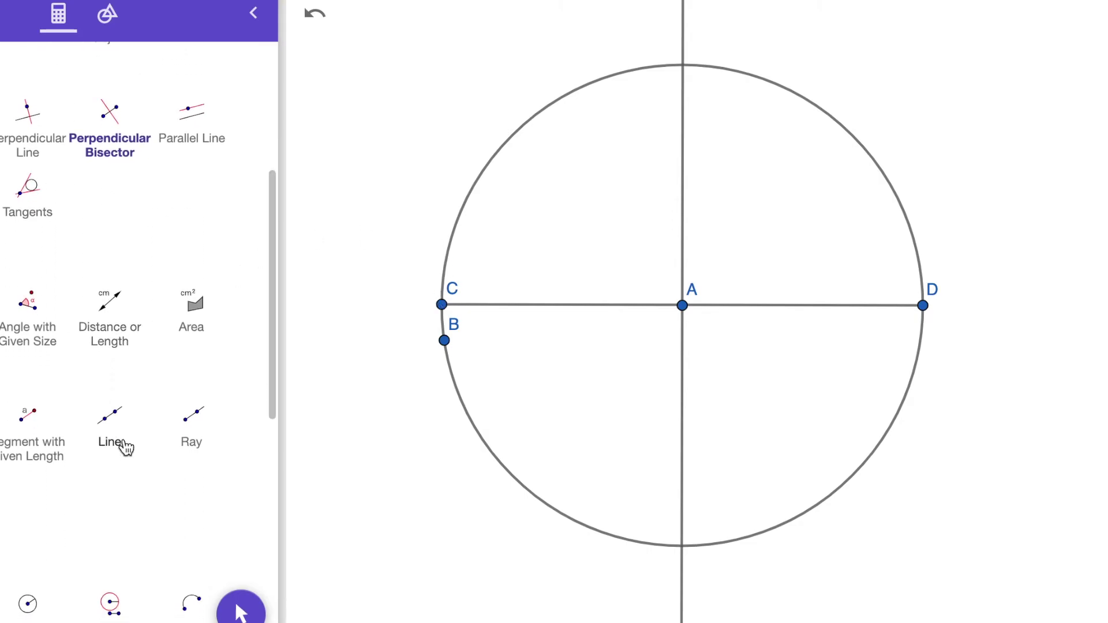
# Step: Add midpoint E of A and D, then draw segment FE from the top point F
pyautogui.scroll(-5, 125, 448)
pyautogui.scroll(4, 126, 448)
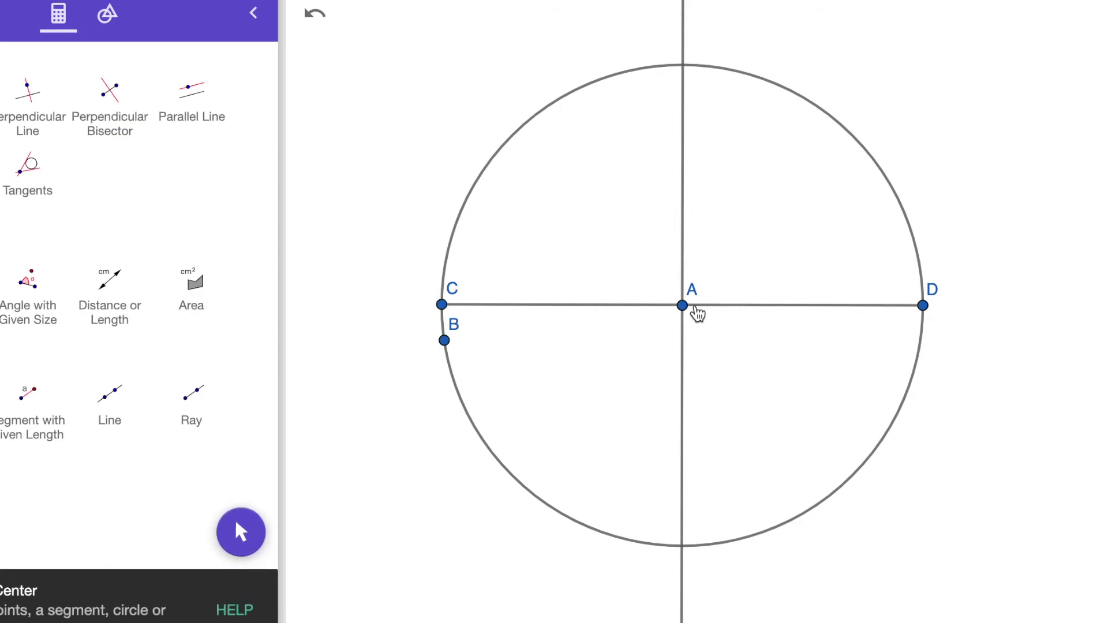
pyautogui.click(684, 308)
pyautogui.click(923, 305)
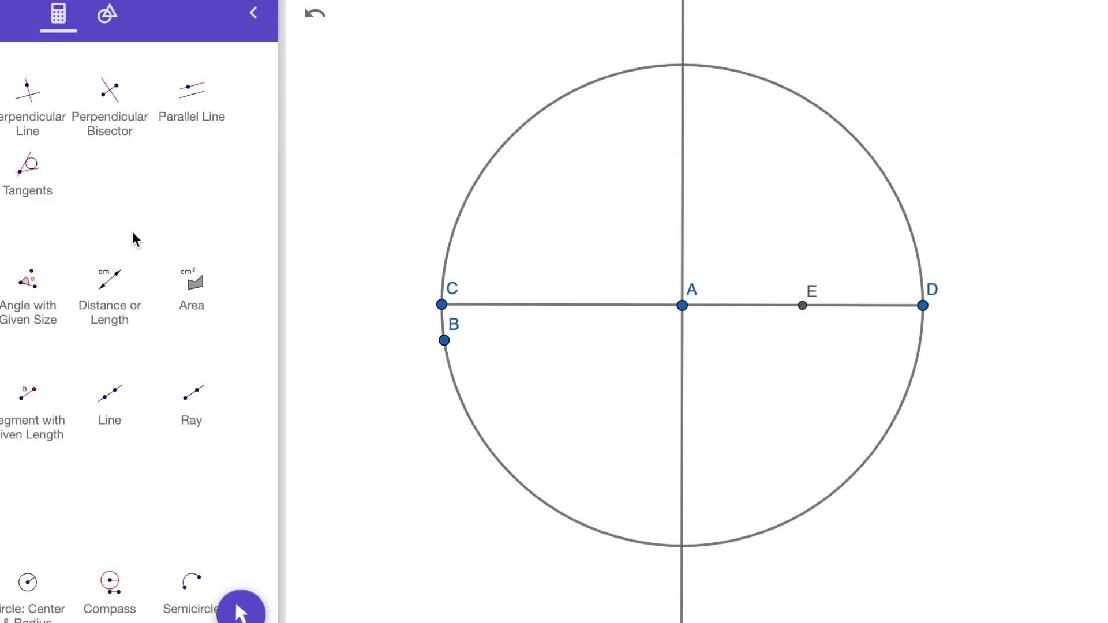
pyautogui.click(110, 396)
pyautogui.click(683, 67)
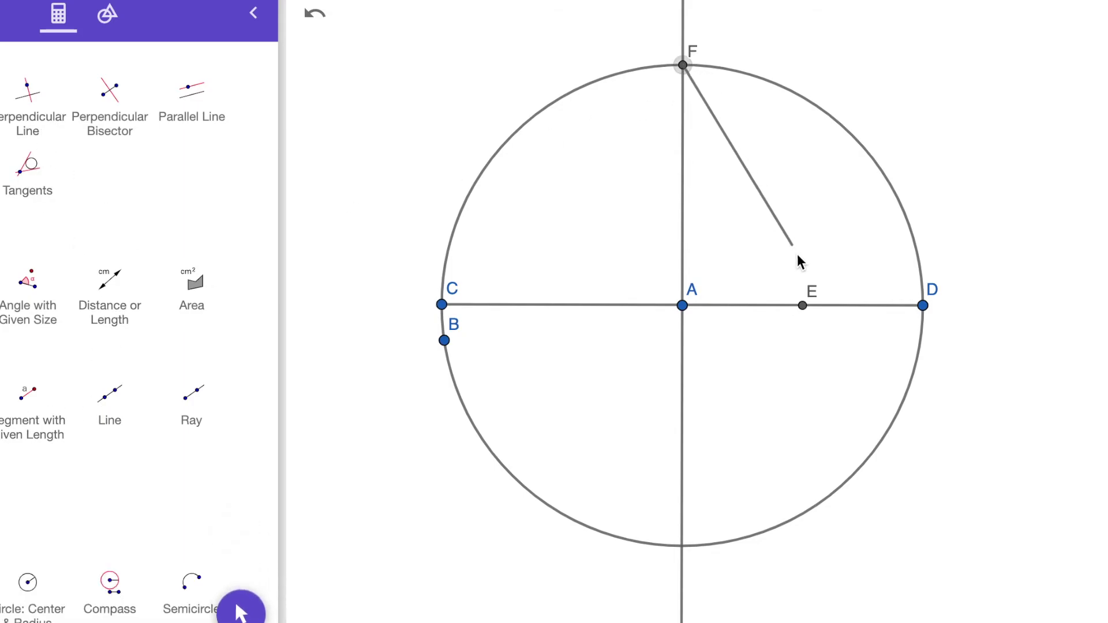
pyautogui.click(803, 304)
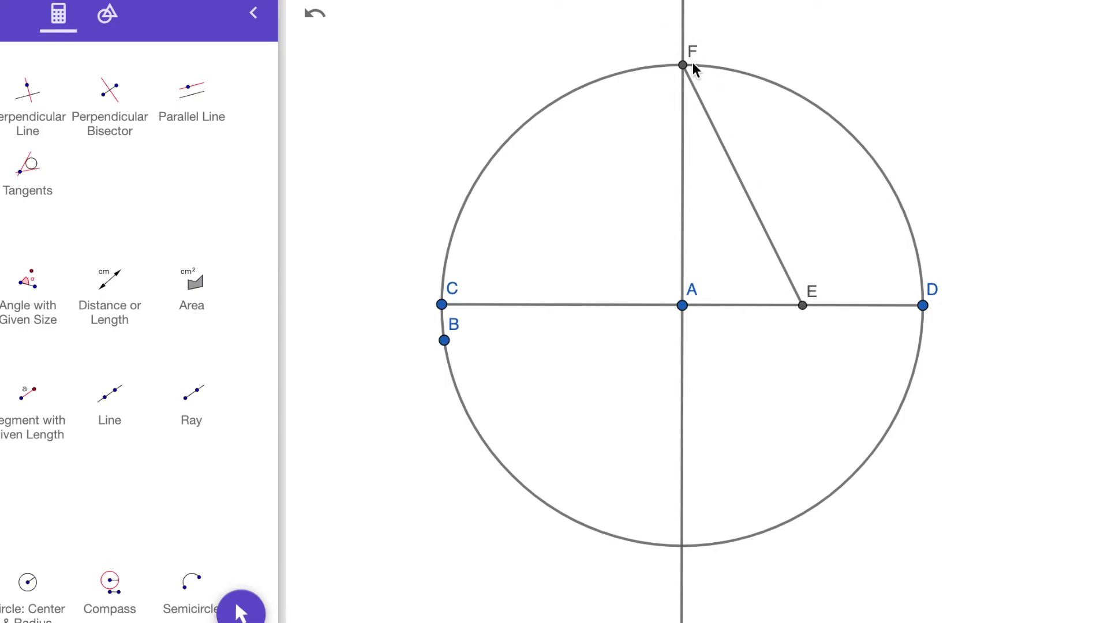
# Step: Draw the circle centred E through F and mark its intersection G with CD
pyautogui.scroll(-3, 58, 219)
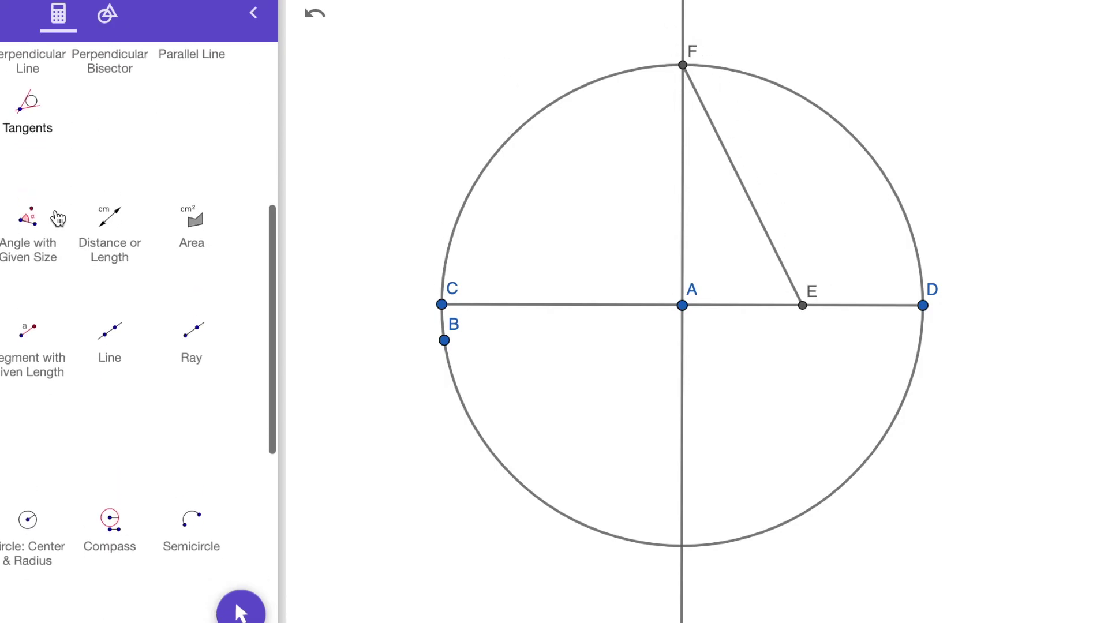
pyautogui.click(28, 473)
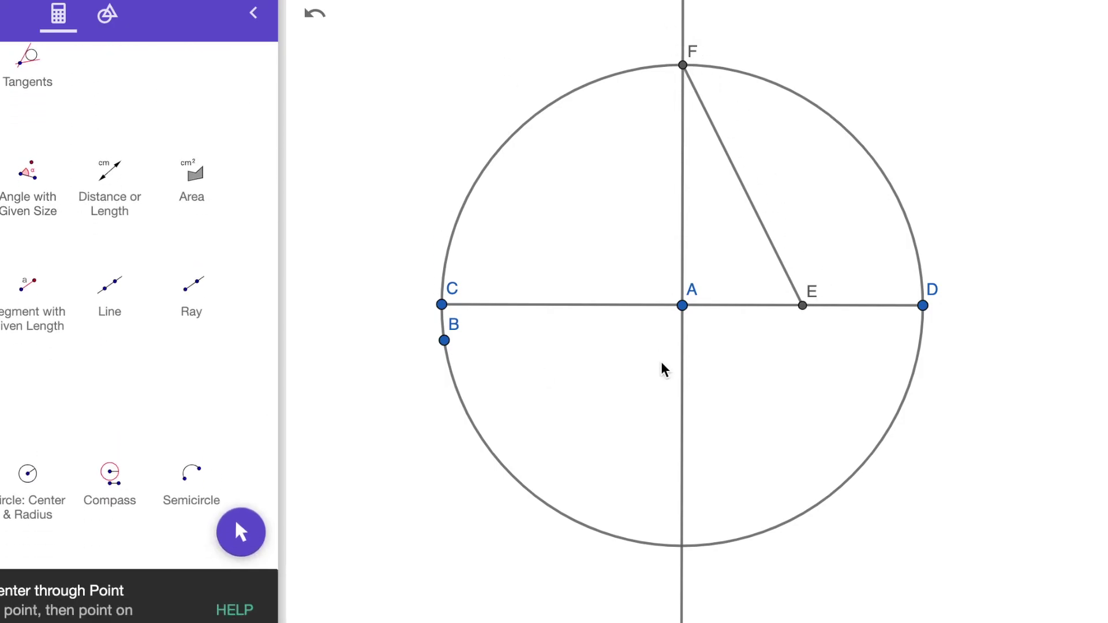
pyautogui.click(803, 306)
pyautogui.click(683, 65)
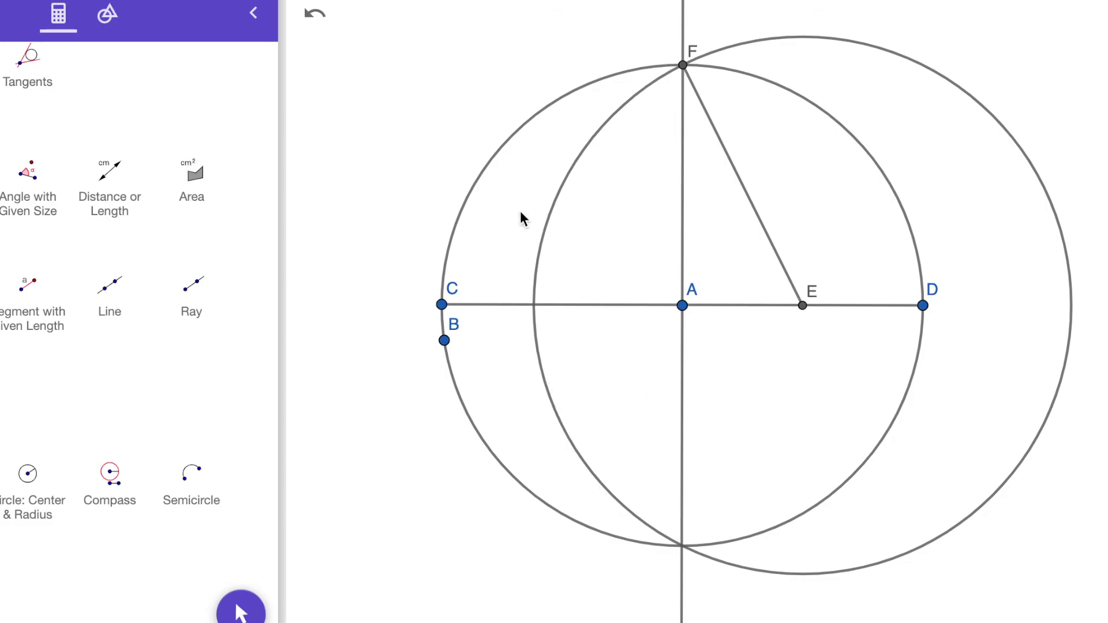
pyautogui.scroll(5, 24, 142)
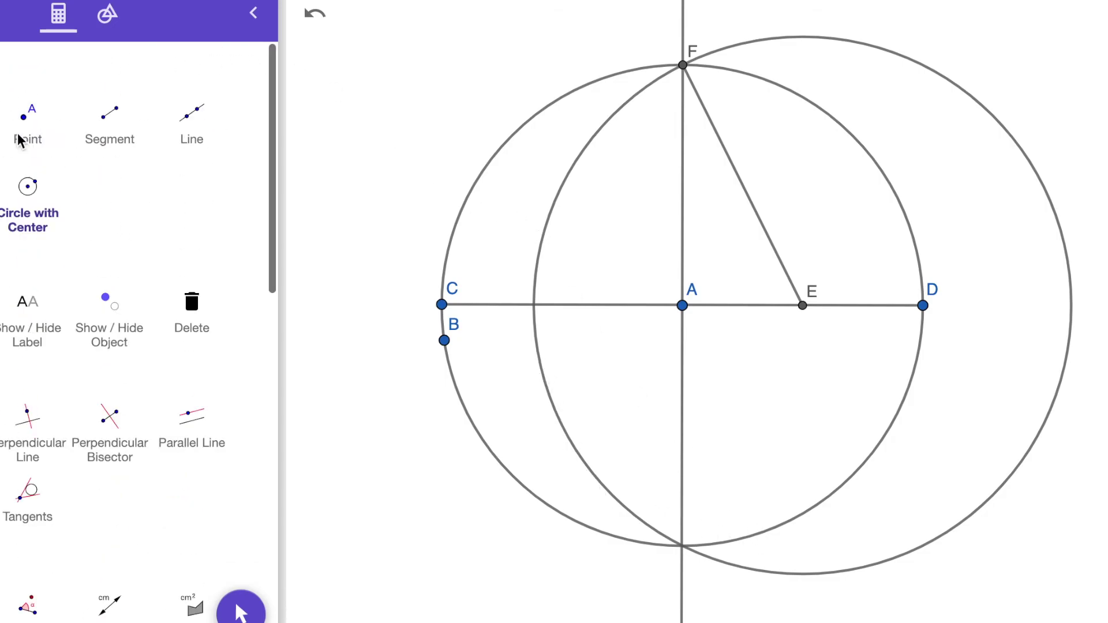
pyautogui.click(52, 136)
pyautogui.click(534, 305)
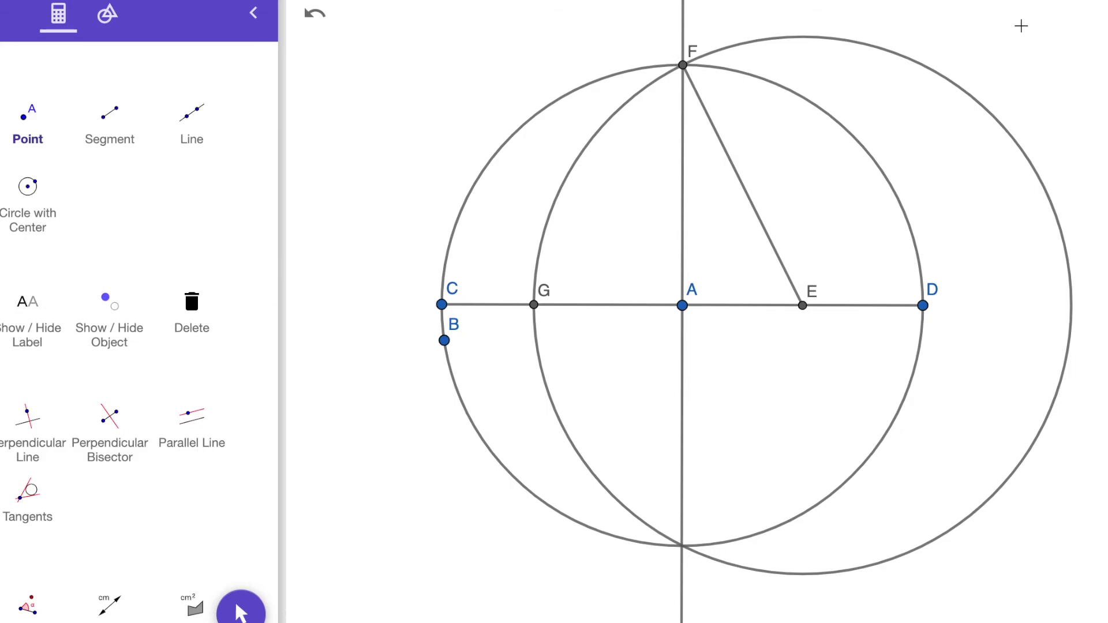
pyautogui.press('super+shift+a')
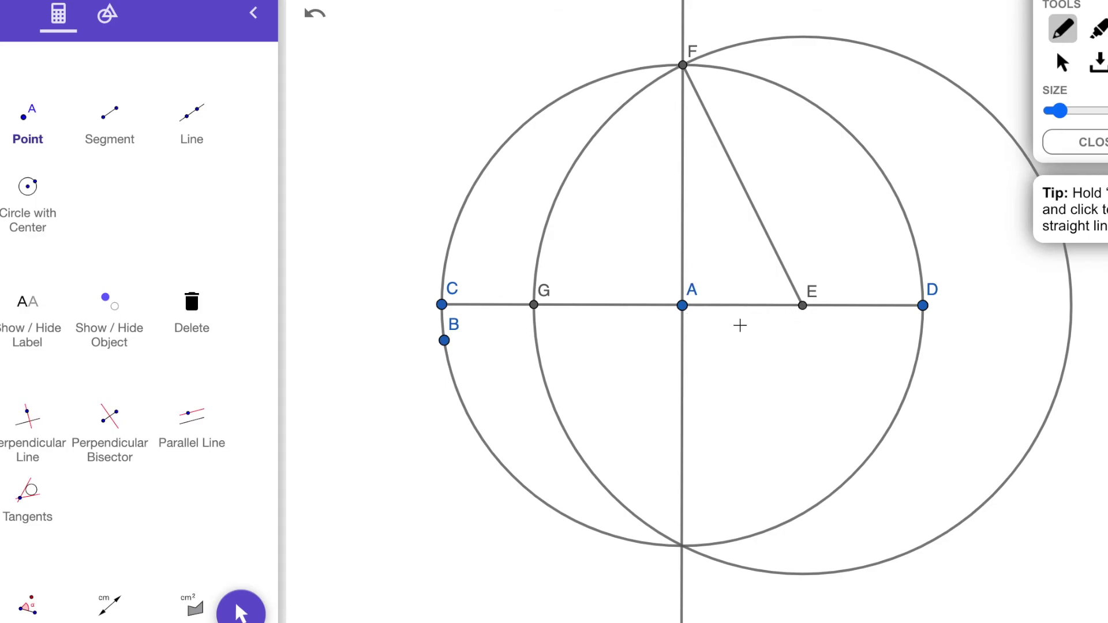
# Step: Handwrite side lengths 1 and 2 and the equation 1²+2²=x² in red
pyautogui.moveTo(740, 325)
pyautogui.mouseDown()
pyautogui.moveTo(740, 340)
pyautogui.moveTo(738, 316)
pyautogui.mouseUp()
pyautogui.moveTo(628, 190); pyautogui.dragTo(653, 208)
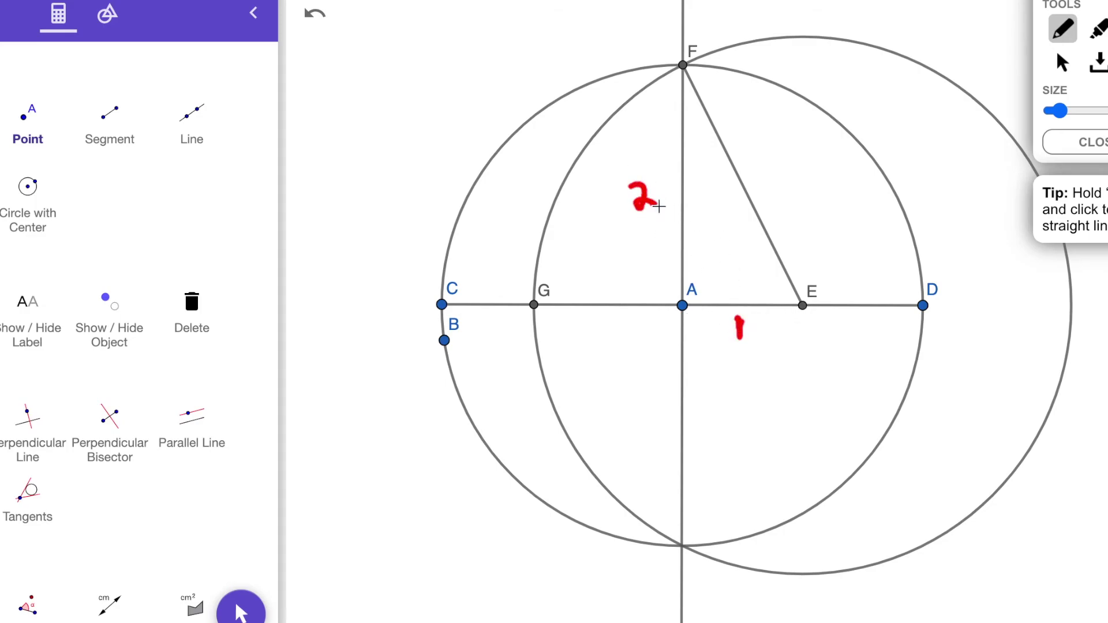
pyautogui.moveTo(310, 70)
pyautogui.mouseDown()
pyautogui.moveTo(330, 53)
pyautogui.moveTo(393, 68)
pyautogui.moveTo(425, 60)
pyautogui.mouseUp()
pyautogui.moveTo(423, 72)
pyautogui.mouseDown()
pyautogui.moveTo(462, 60)
pyautogui.moveTo(446, 62)
pyautogui.mouseUp()
pyautogui.moveTo(472, 37); pyautogui.dragTo(486, 50)
# Step: Continue the working with 1+4=x², 5=x² and square roots giving √5=√x²
pyautogui.moveTo(314, 118)
pyautogui.mouseDown()
pyautogui.moveTo(316, 139)
pyautogui.moveTo(342, 126)
pyautogui.mouseUp()
pyautogui.moveTo(333, 120)
pyautogui.mouseDown()
pyautogui.moveTo(335, 137)
pyautogui.moveTo(371, 127)
pyautogui.moveTo(367, 140)
pyautogui.mouseUp()
pyautogui.moveTo(381, 119); pyautogui.dragTo(393, 128)
pyautogui.moveTo(410, 115)
pyautogui.mouseDown()
pyautogui.moveTo(427, 130)
pyautogui.moveTo(411, 135)
pyautogui.mouseUp()
pyautogui.moveTo(434, 105); pyautogui.dragTo(450, 114)
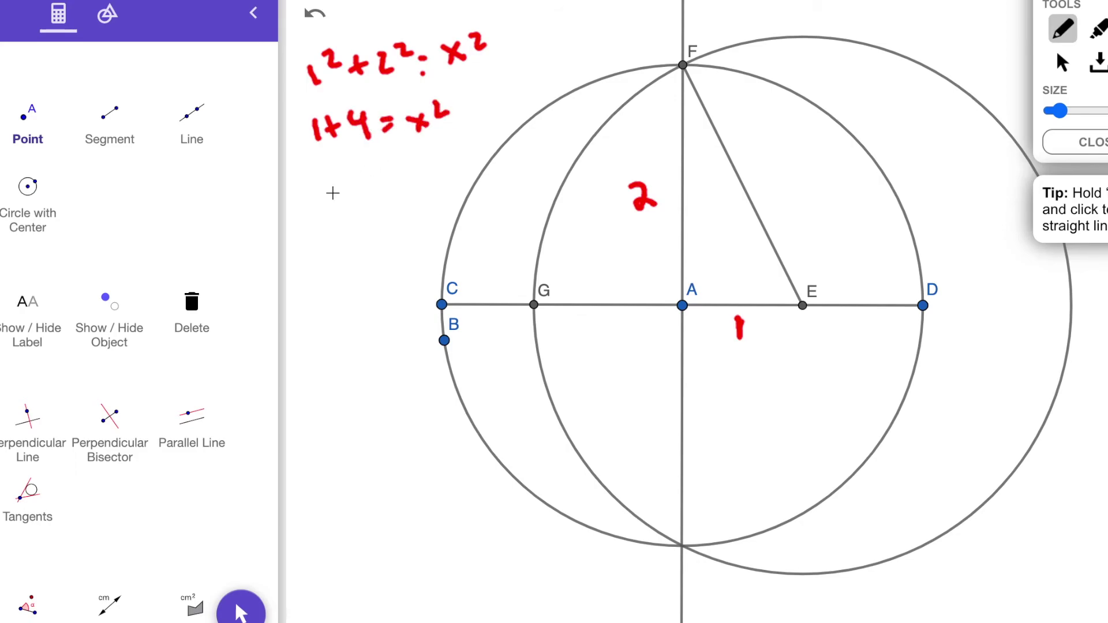
pyautogui.moveTo(335, 190); pyautogui.dragTo(328, 205)
pyautogui.moveTo(339, 186); pyautogui.dragTo(375, 184)
pyautogui.moveTo(364, 192)
pyautogui.mouseDown()
pyautogui.moveTo(406, 187)
pyautogui.moveTo(393, 196)
pyautogui.mouseUp()
pyautogui.moveTo(410, 155); pyautogui.dragTo(427, 170)
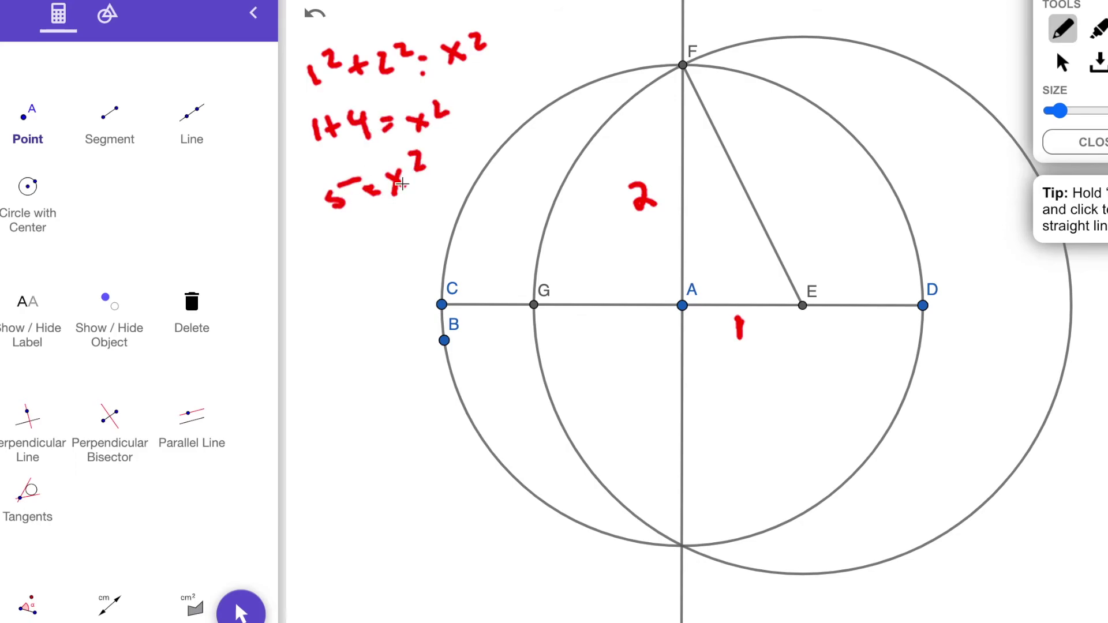
pyautogui.moveTo(315, 223)
pyautogui.mouseDown()
pyautogui.moveTo(305, 172)
pyautogui.moveTo(353, 151)
pyautogui.mouseUp()
pyautogui.moveTo(373, 191)
pyautogui.mouseDown()
pyautogui.moveTo(393, 211)
pyautogui.moveTo(412, 137)
pyautogui.mouseUp()
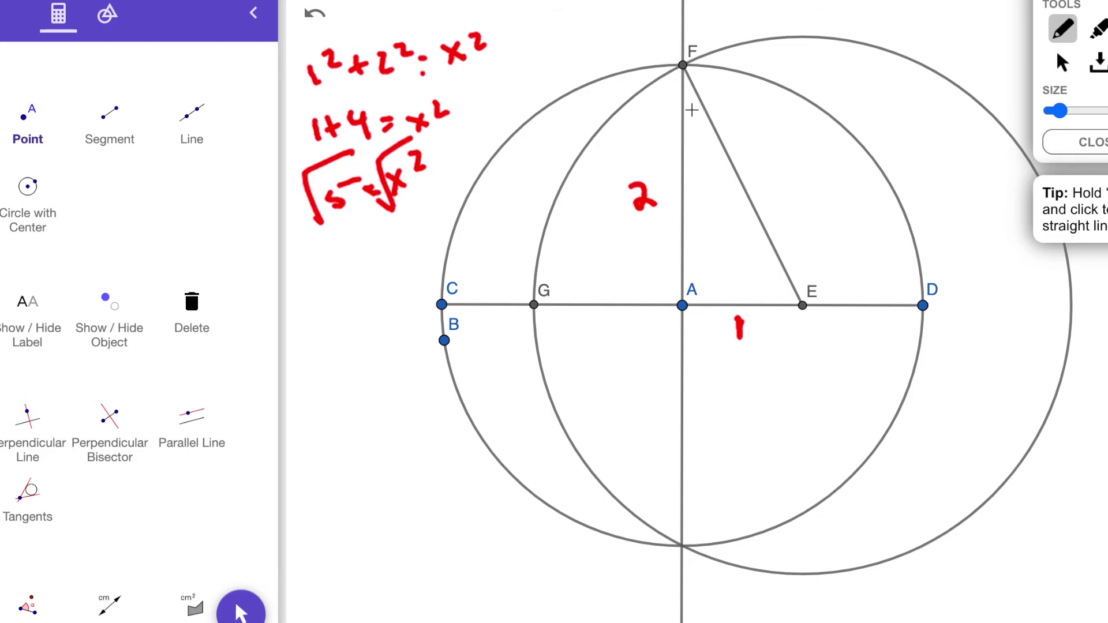
# Step: Trace segment FE in red, label it √5, and begin tracing from G
pyautogui.moveTo(801, 300)
pyautogui.mouseDown()
pyautogui.moveTo(748, 223)
pyautogui.moveTo(681, 67)
pyautogui.mouseUp()
pyautogui.moveTo(771, 180)
pyautogui.mouseDown()
pyautogui.moveTo(759, 167)
pyautogui.moveTo(799, 152)
pyautogui.mouseUp()
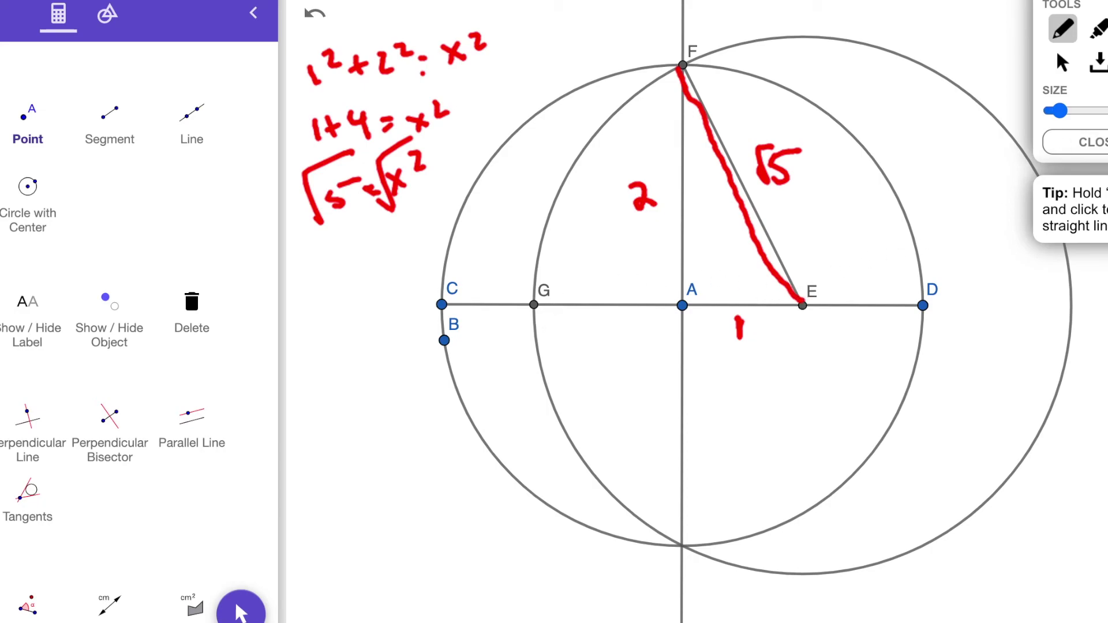
pyautogui.moveTo(541, 301)
pyautogui.mouseDown()
pyautogui.moveTo(799, 302)
pyautogui.moveTo(544, 303)
pyautogui.mouseUp()
# Step: Switch the pen to blue and trace segment ED
pyautogui.click(1075, 127)
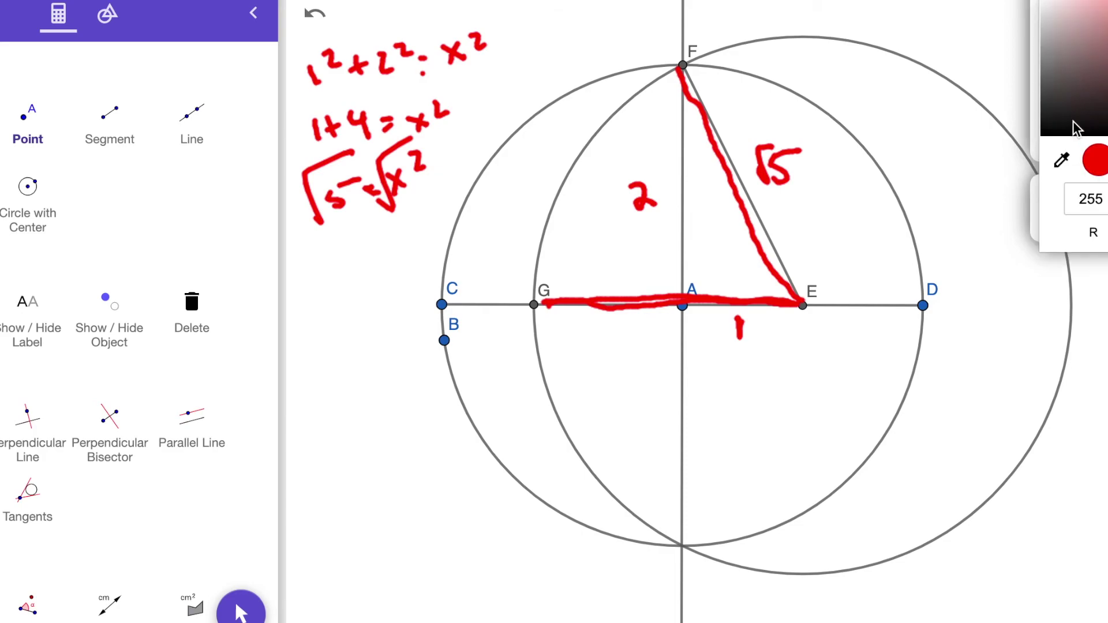
pyautogui.click(1077, 128)
pyautogui.click(858, 311)
pyautogui.moveTo(820, 306)
pyautogui.mouseDown()
pyautogui.moveTo(912, 310)
pyautogui.moveTo(803, 305)
pyautogui.moveTo(909, 307)
pyautogui.moveTo(837, 304)
pyautogui.mouseUp()
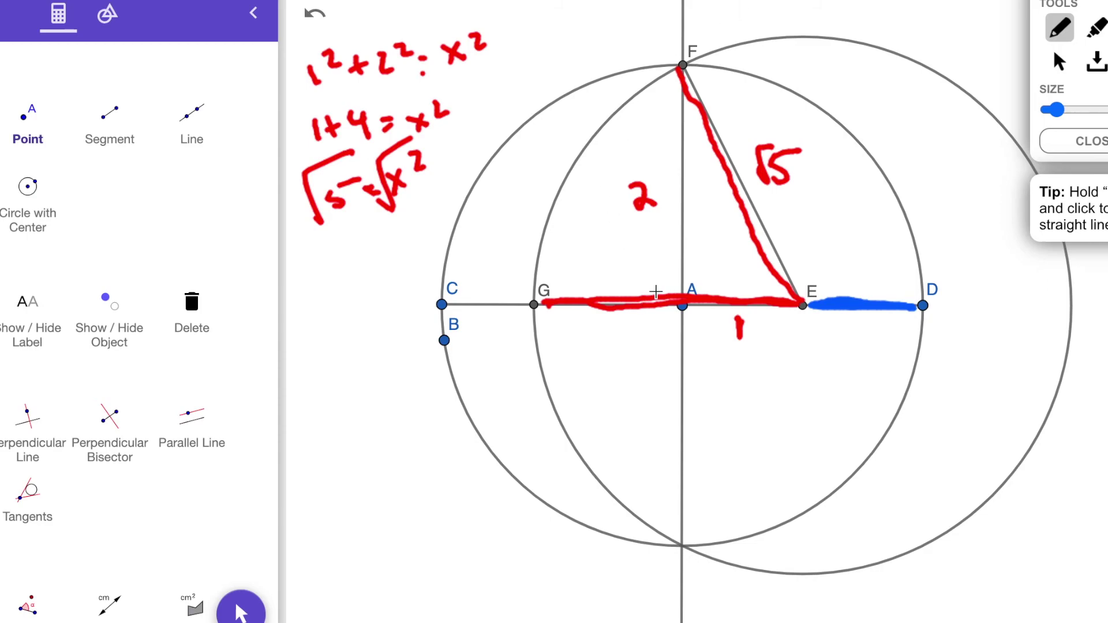
# Step: Write the golden ratio (√5+1)/2 in blue near the top
pyautogui.moveTo(748, 8)
pyautogui.mouseDown()
pyautogui.moveTo(756, 23)
pyautogui.moveTo(789, 2)
pyautogui.moveTo(774, 35)
pyautogui.moveTo(808, 7)
pyautogui.moveTo(796, 36)
pyautogui.moveTo(827, 22)
pyautogui.moveTo(842, 39)
pyautogui.mouseUp()
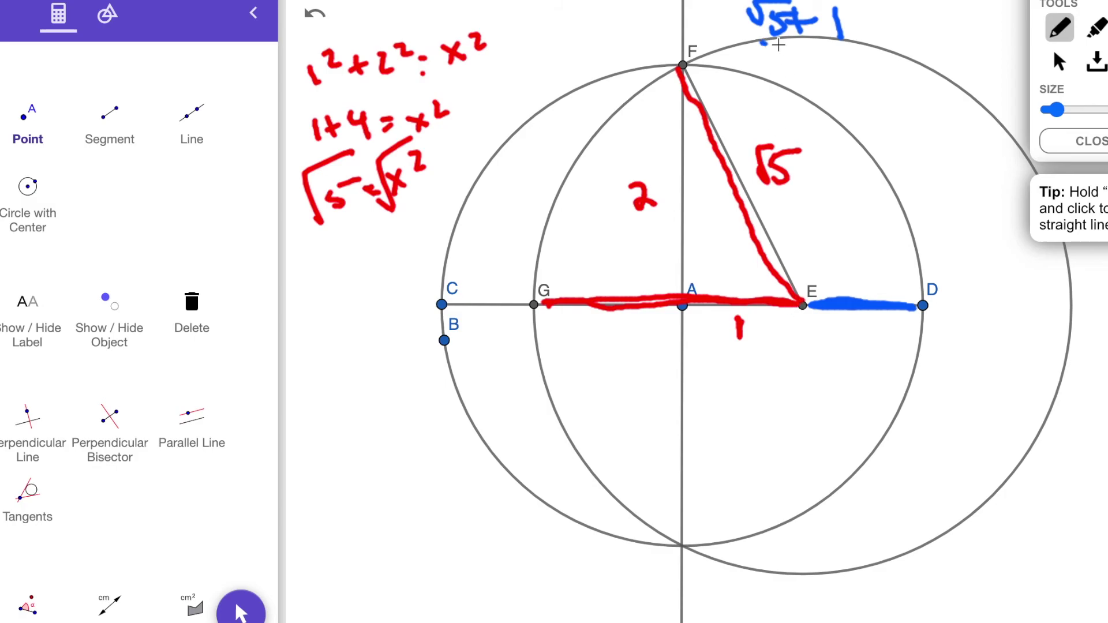
pyautogui.moveTo(762, 42); pyautogui.dragTo(853, 35)
pyautogui.moveTo(809, 58); pyautogui.dragTo(836, 79)
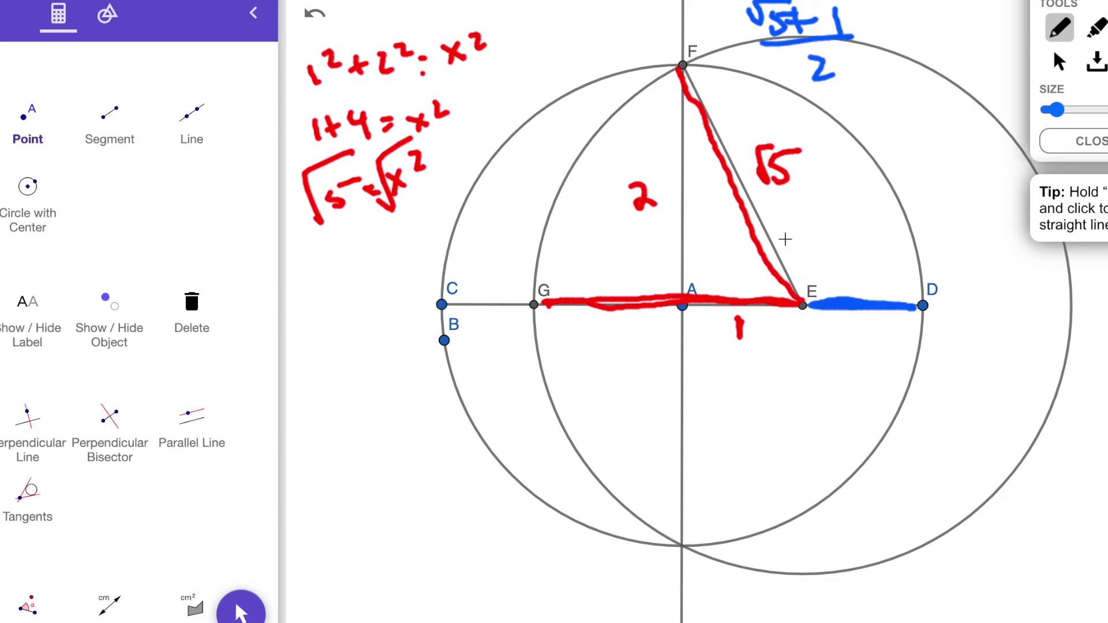
# Step: Clear the ink annotations and draw segment GF from G to F
pyautogui.click(1062, 141)
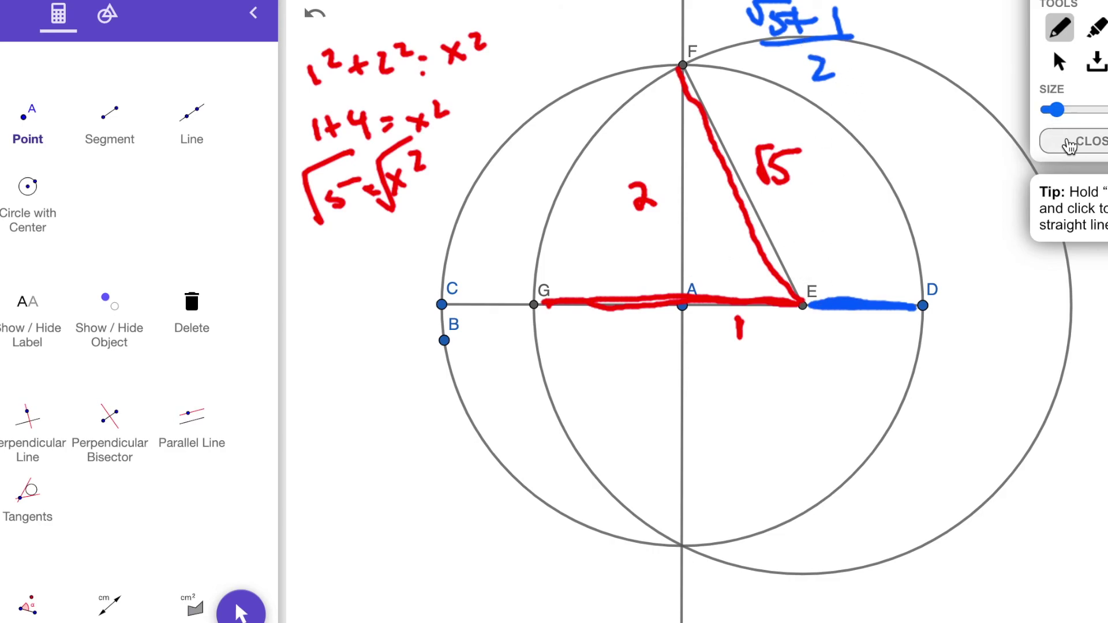
pyautogui.click(92, 113)
pyautogui.click(534, 304)
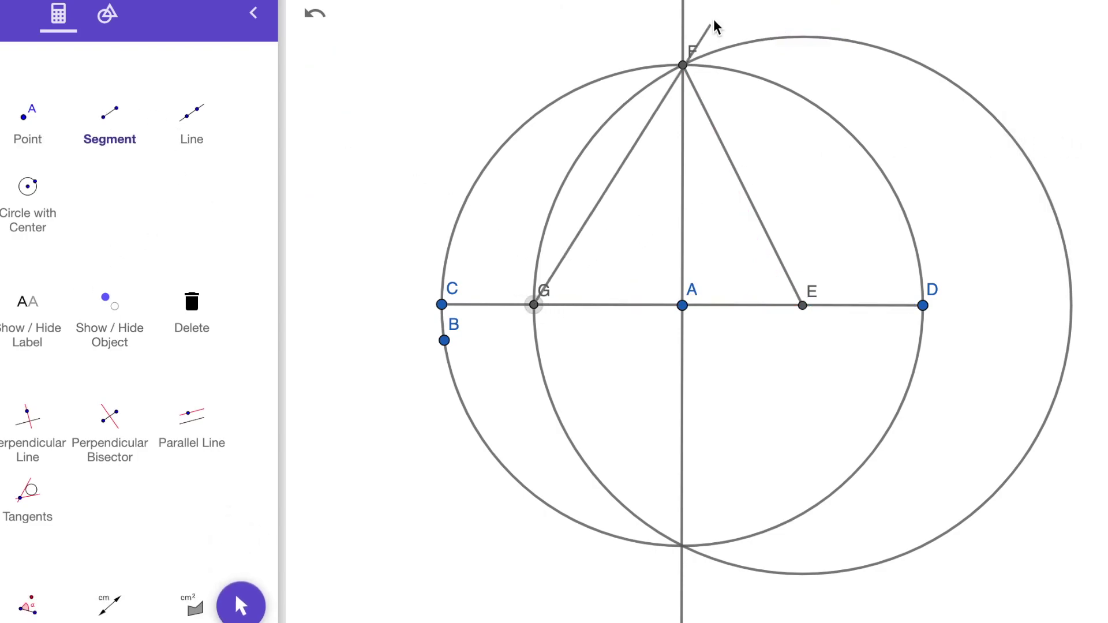
pyautogui.click(683, 65)
pyautogui.press('Escape')
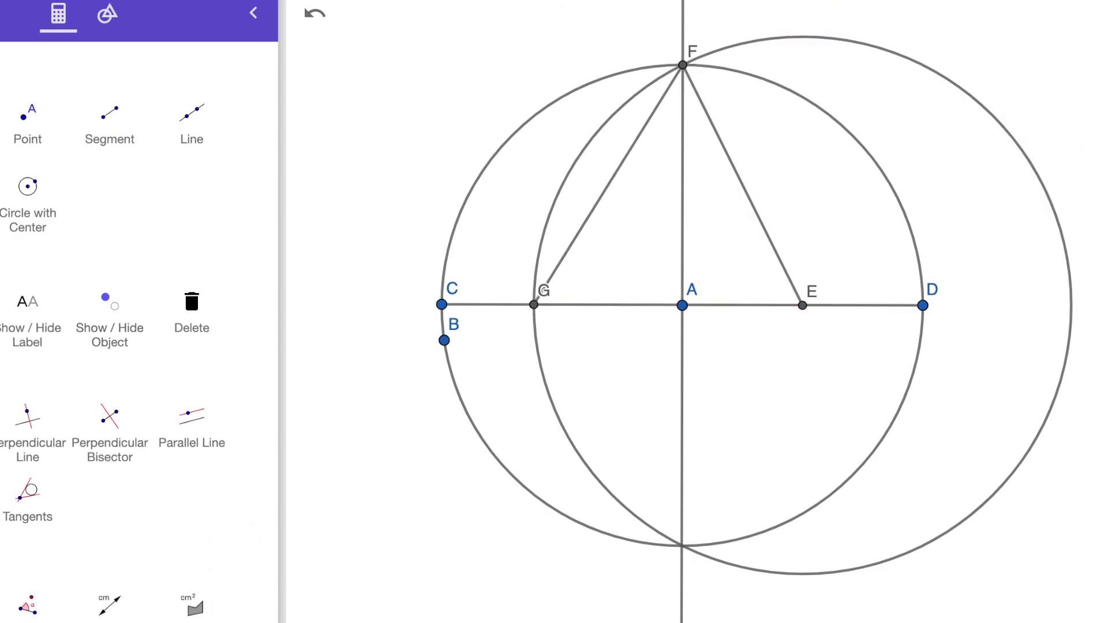
# Step: Change segment GF's colour to red
pyautogui.click(592, 212)
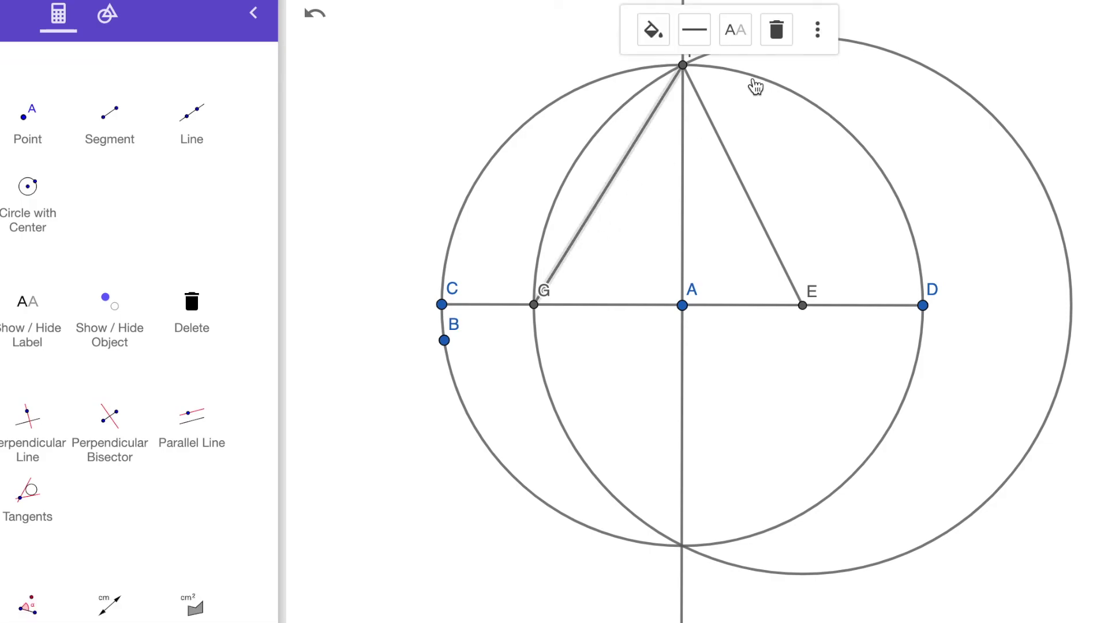
pyautogui.click(654, 30)
pyautogui.click(741, 68)
pyautogui.scroll(-3, 228, 194)
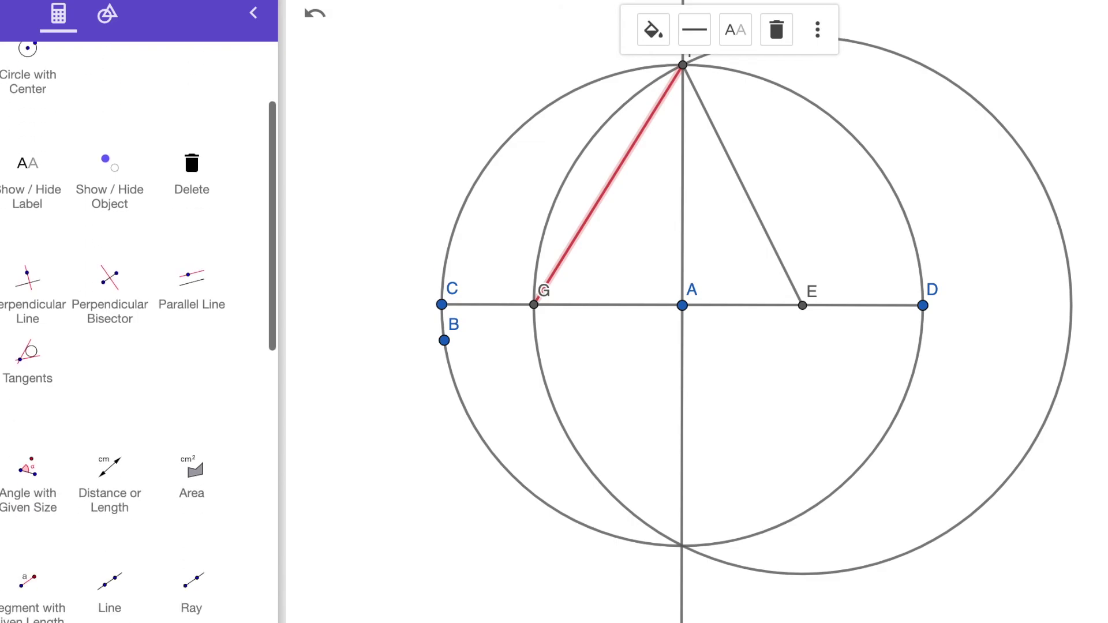
pyautogui.scroll(-3, 228, 194)
pyautogui.click(110, 371)
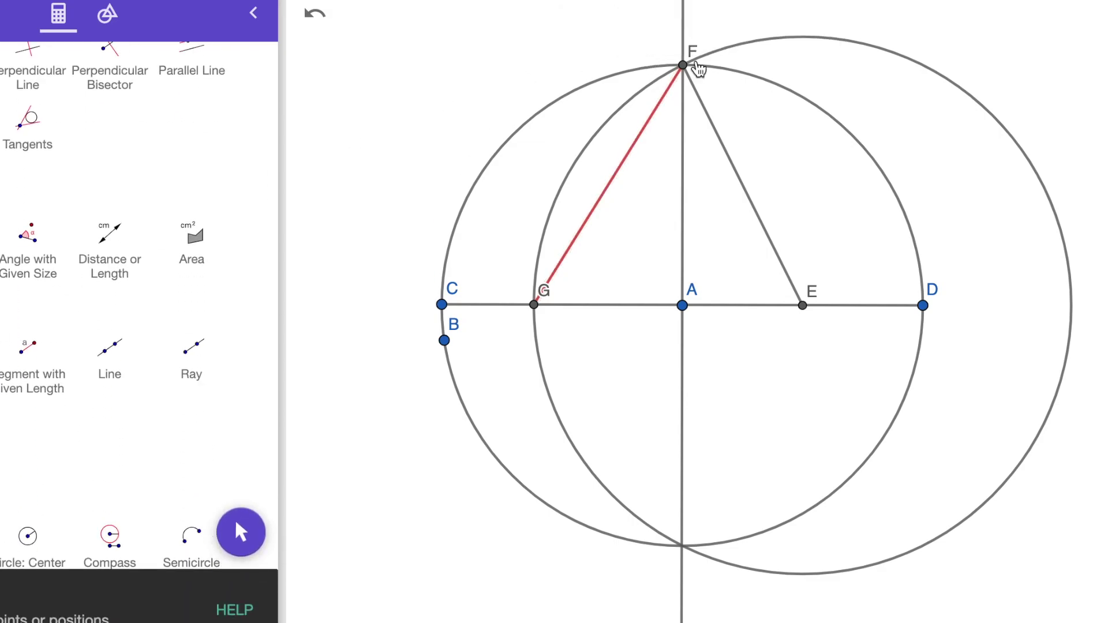
pyautogui.click(684, 65)
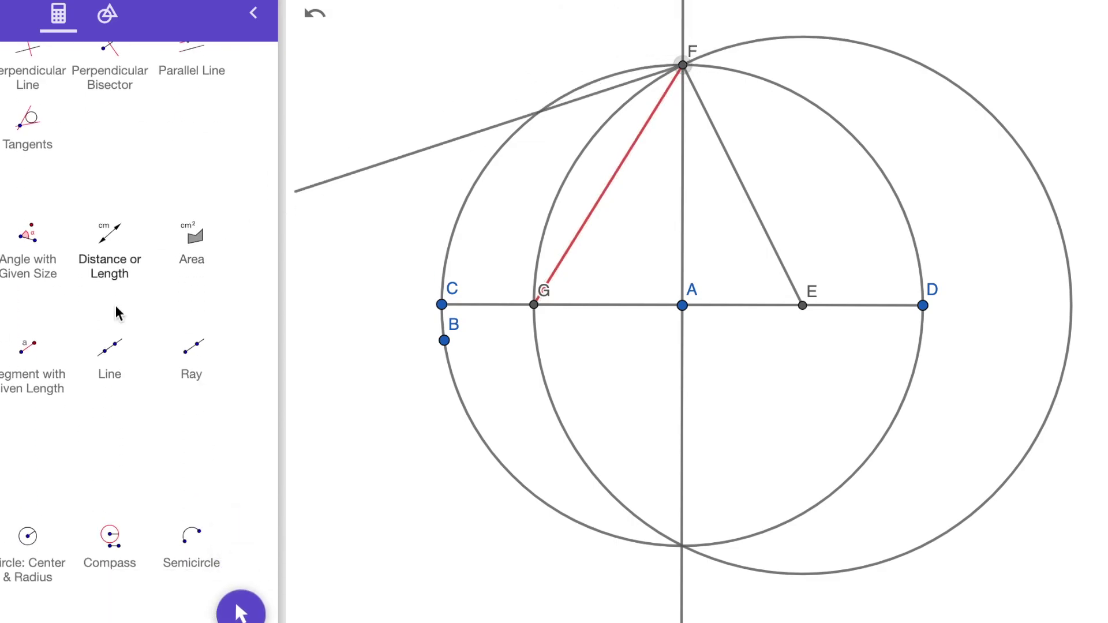
pyautogui.click(74, 350)
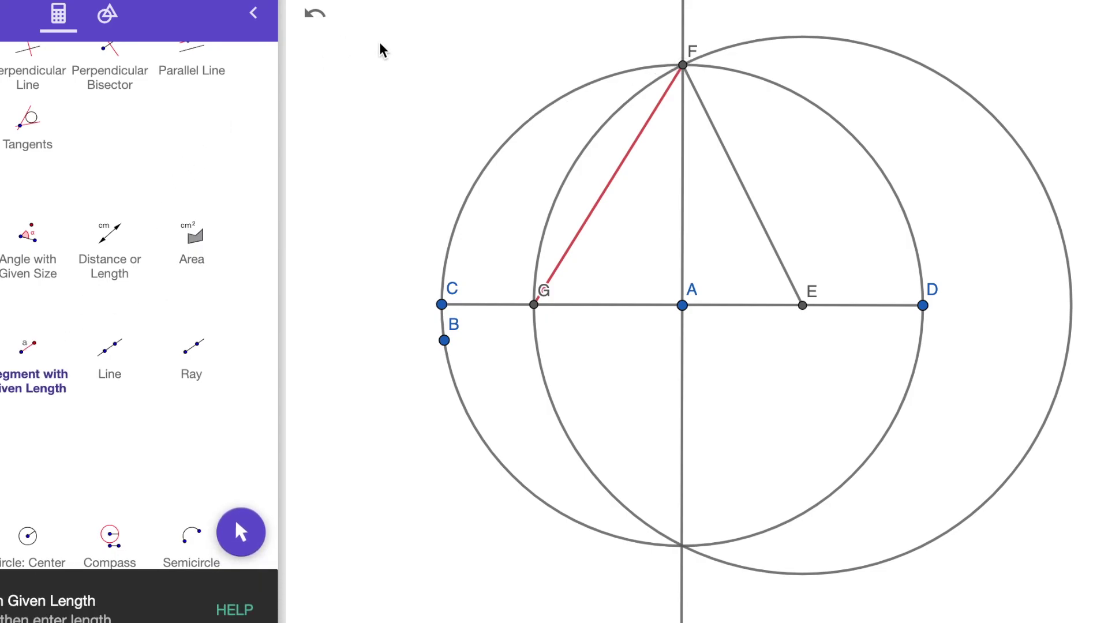
# Step: Create a segment of length FG from F and swing its endpoint H onto the circle near C
pyautogui.click(686, 67)
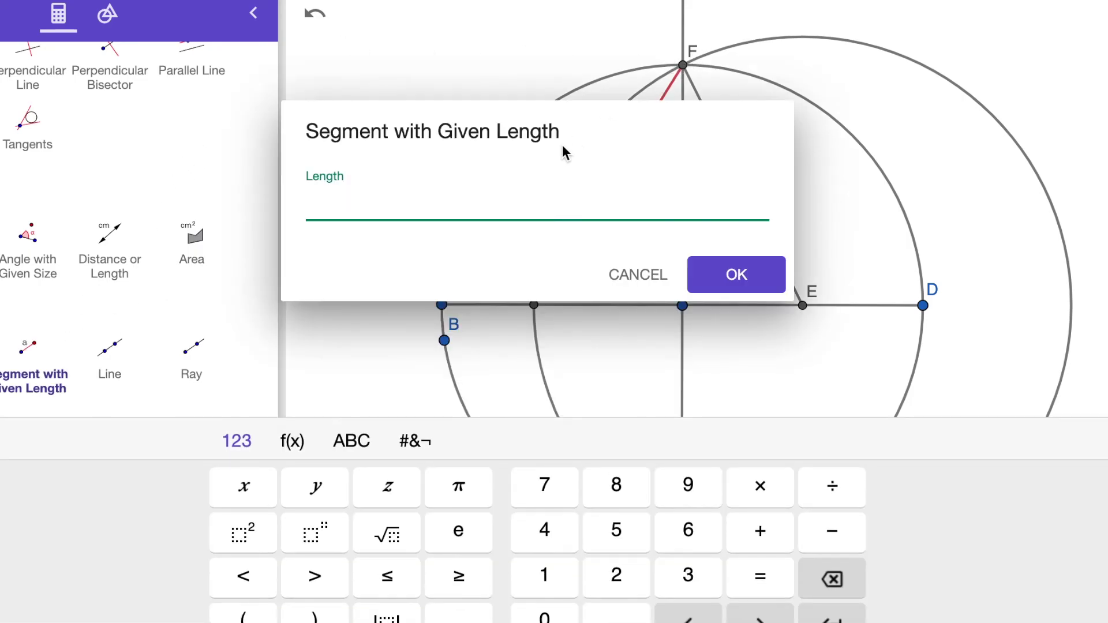
pyautogui.click(635, 274)
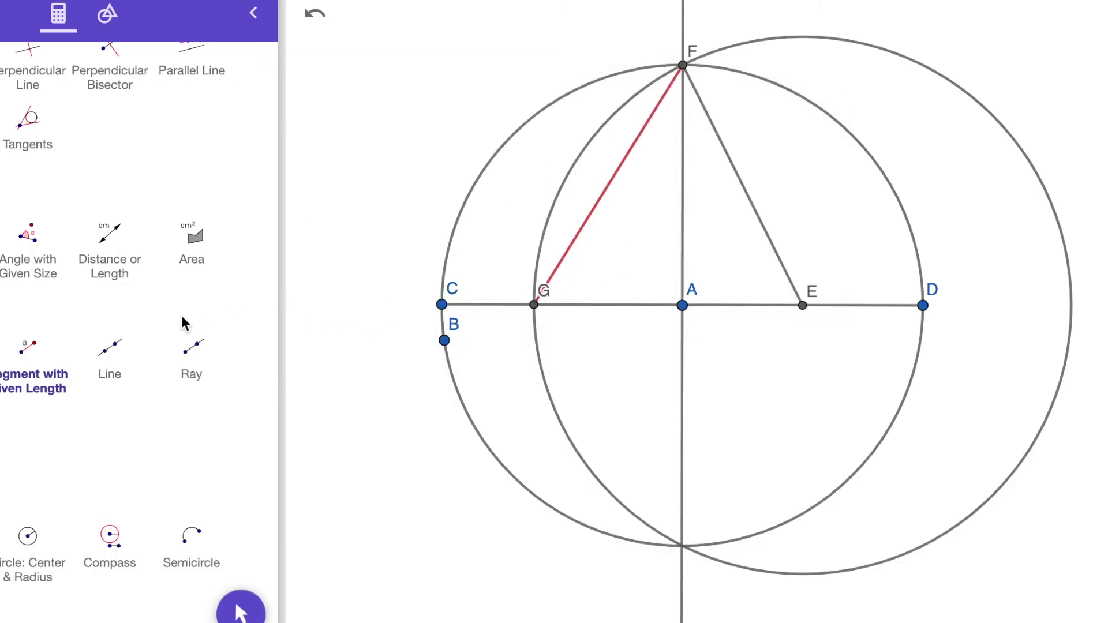
pyautogui.click(25, 349)
pyautogui.scroll(-1, 511, 44)
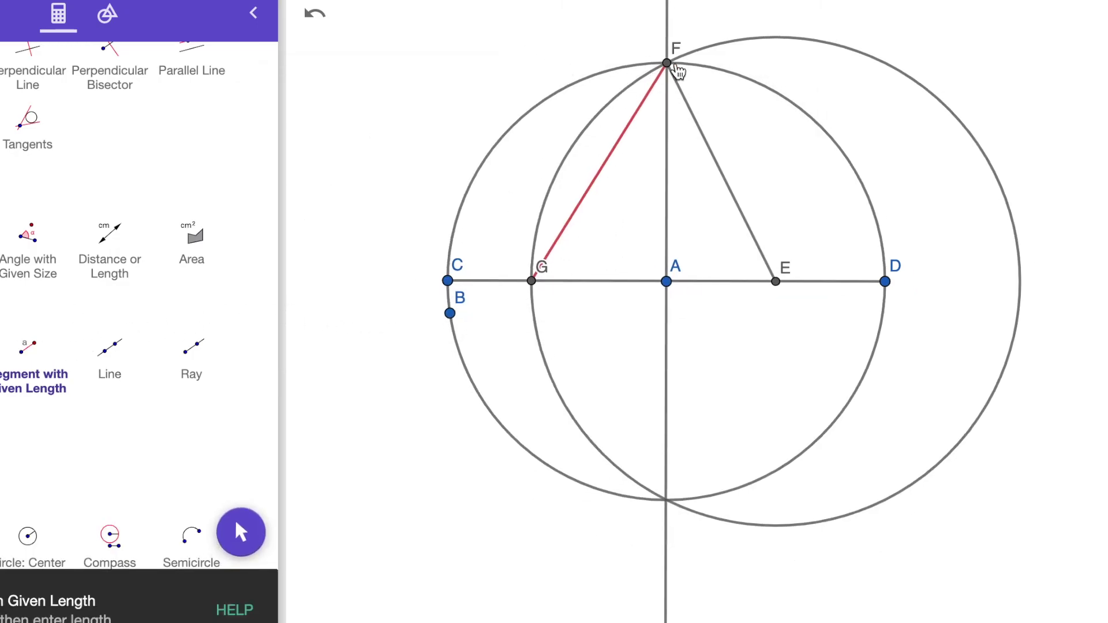
pyautogui.click(669, 64)
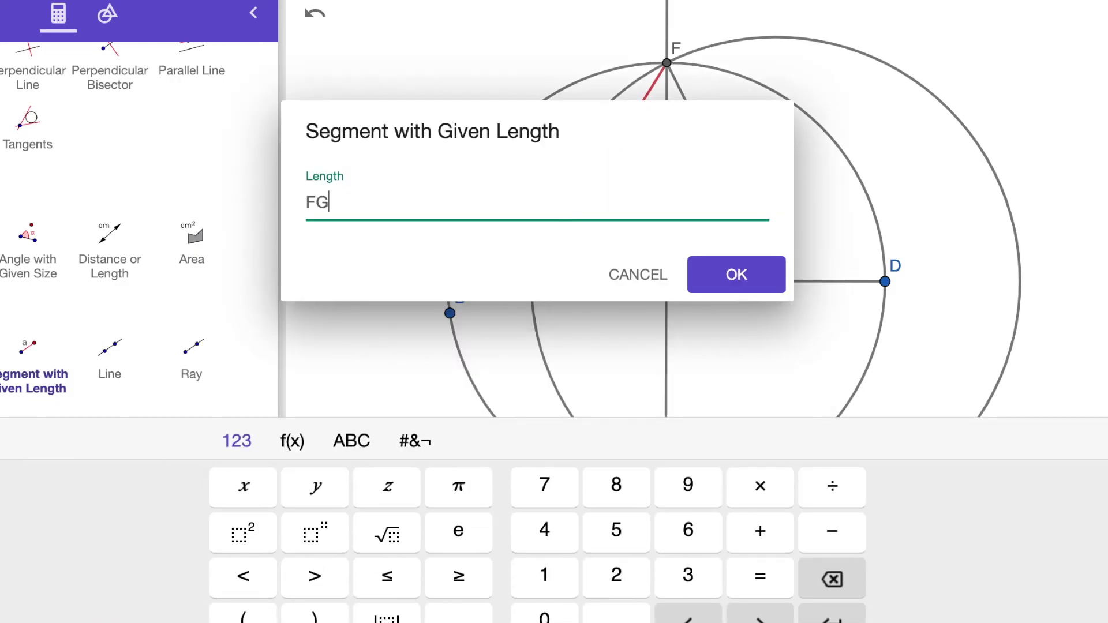
pyautogui.press('Return')
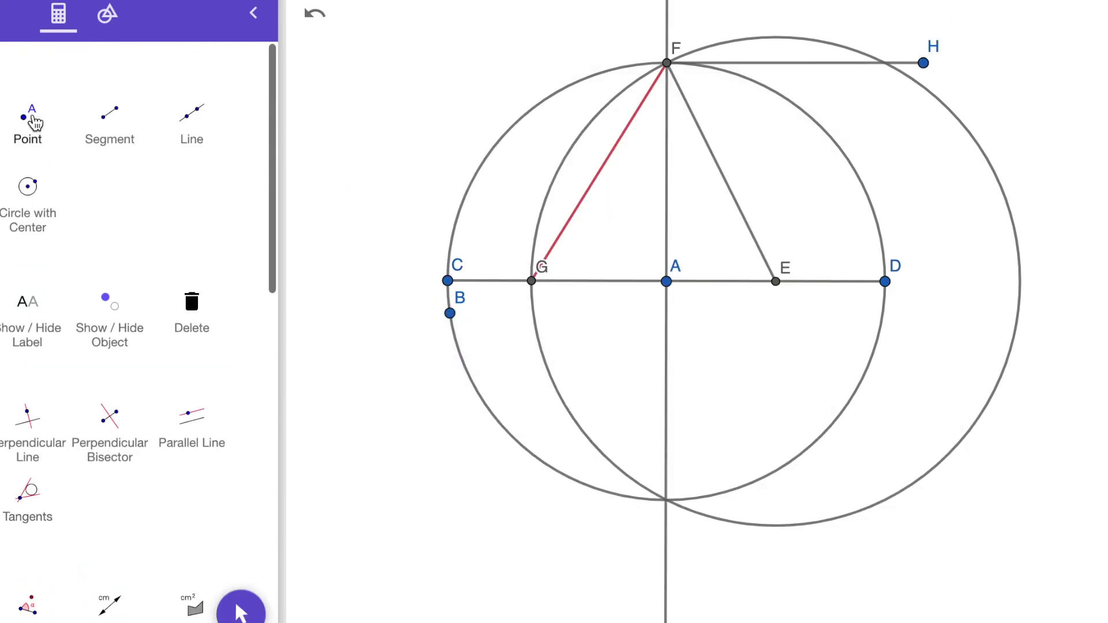
pyautogui.moveTo(916, 72); pyautogui.dragTo(519, 179)
pyautogui.click(517, 172)
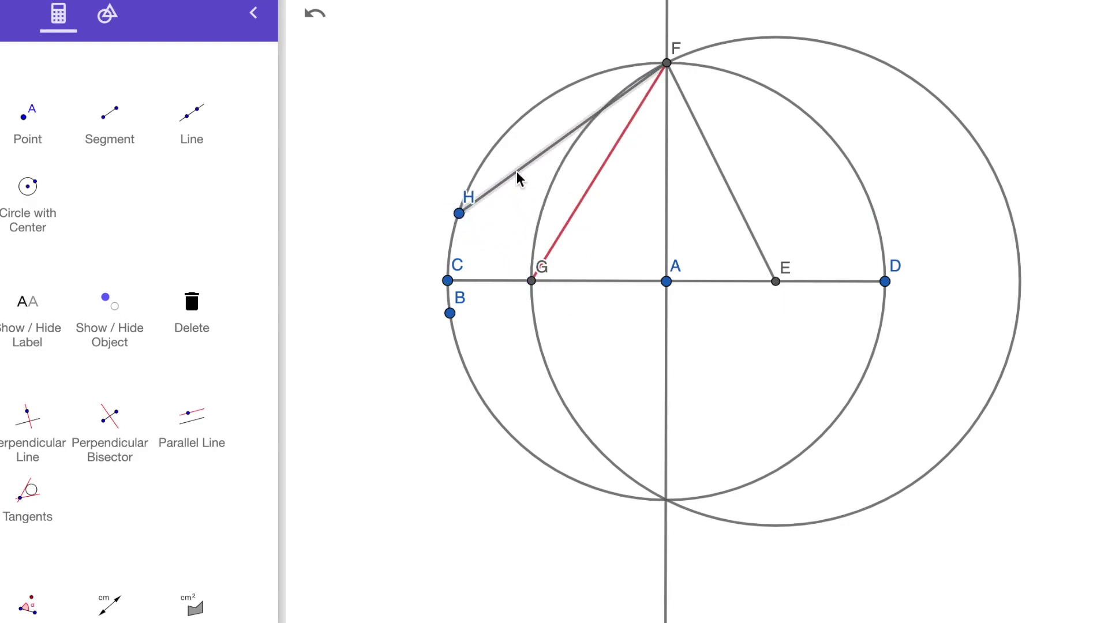
pyautogui.scroll(-3, 35, 289)
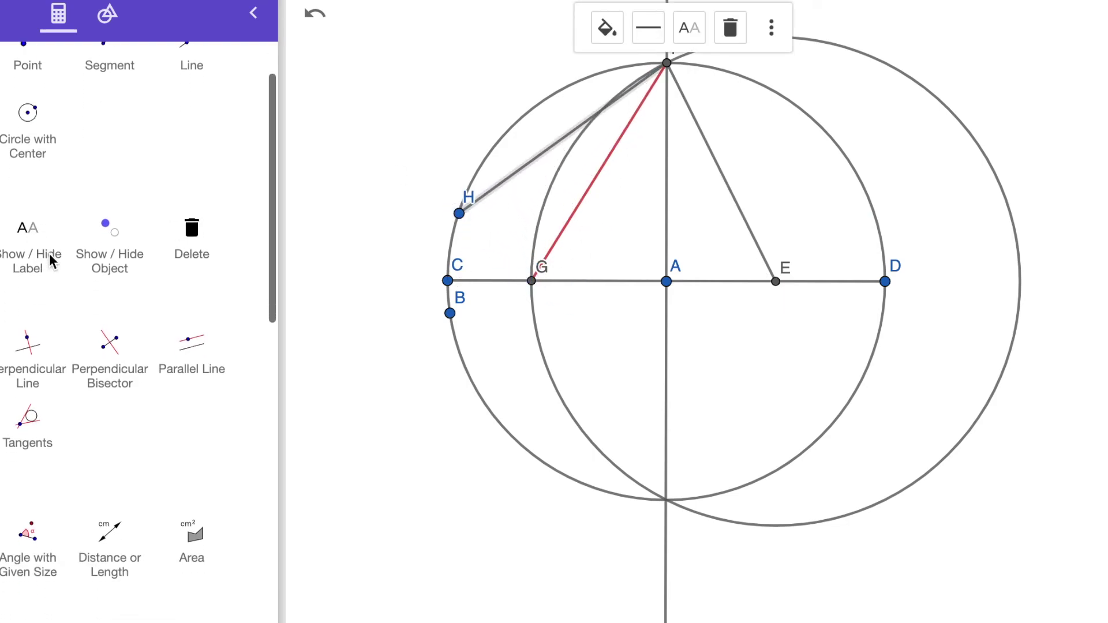
pyautogui.scroll(-8, 138, 288)
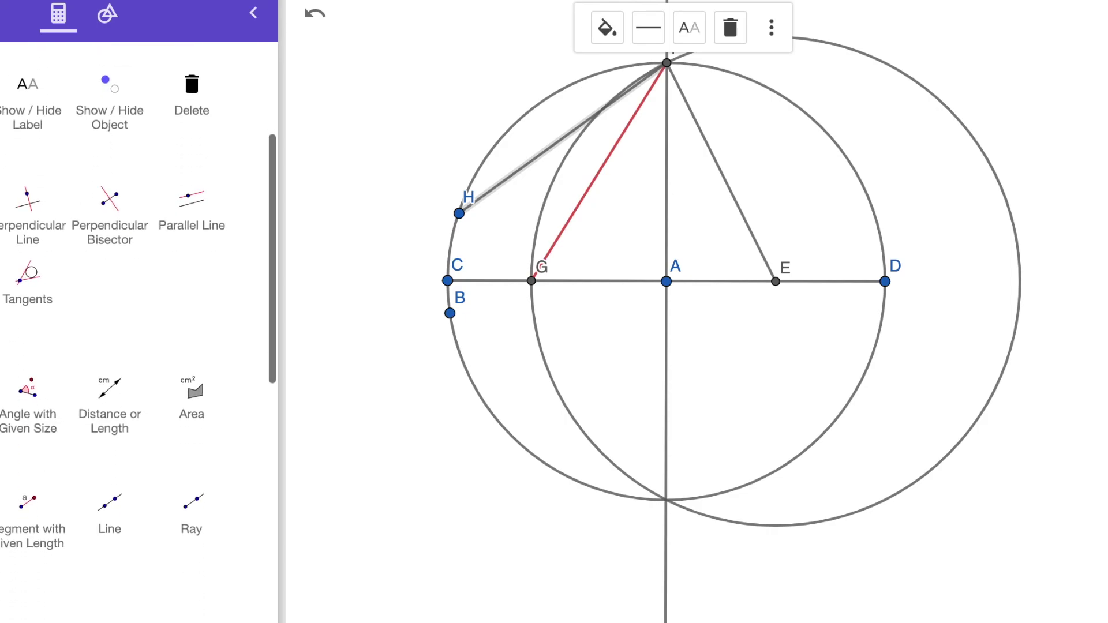
# Step: Create segment HI of length FG and drag I onto the circle at lower left
pyautogui.click(28, 427)
pyautogui.click(459, 213)
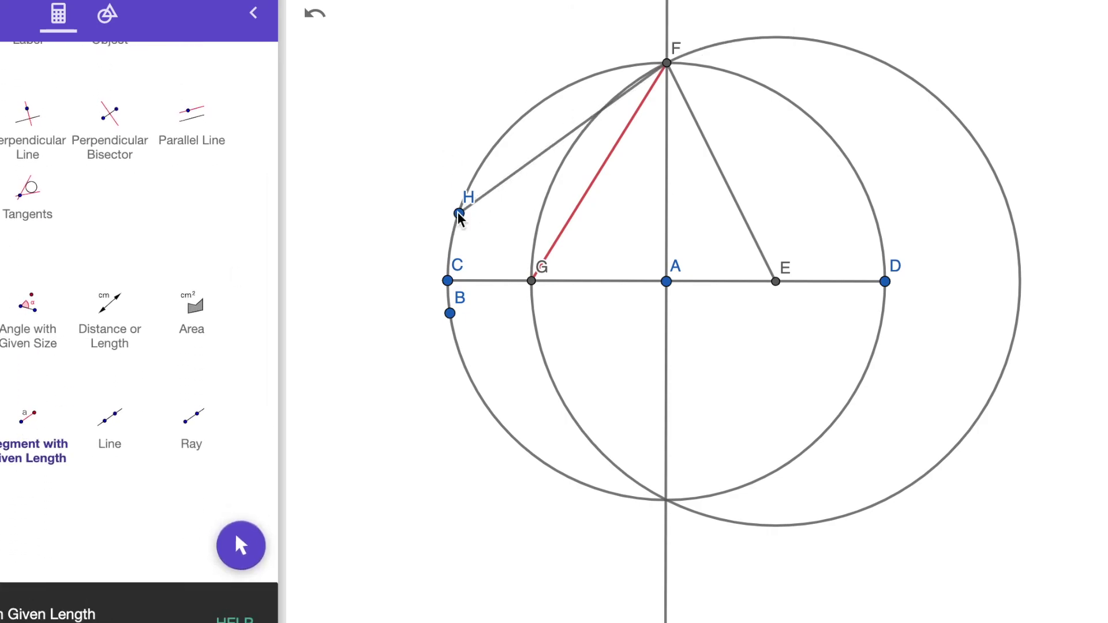
pyautogui.press('Return')
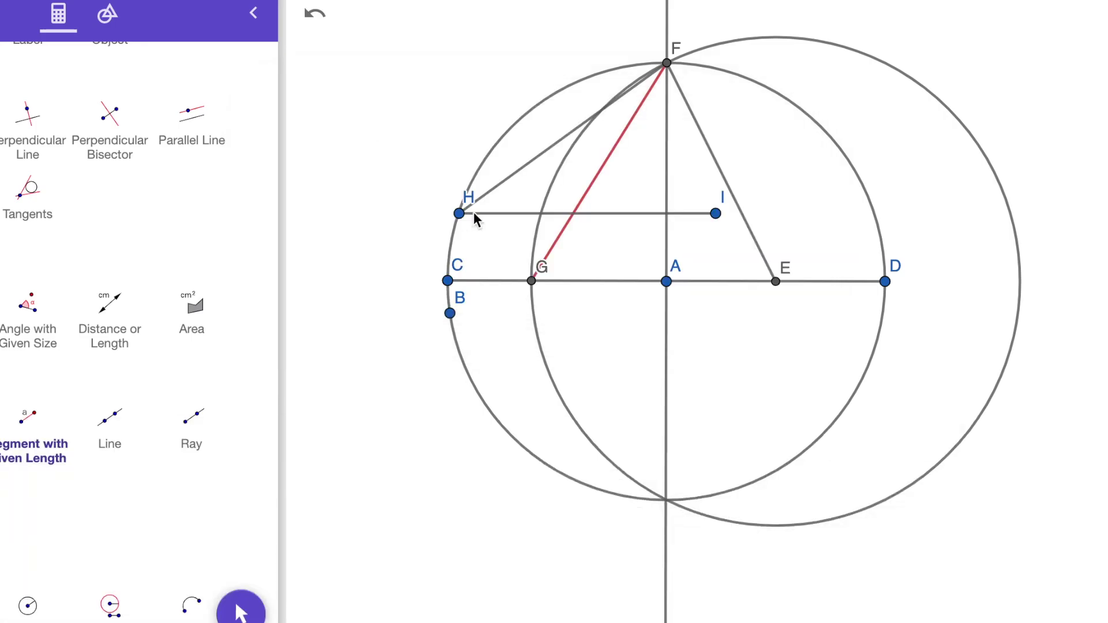
pyautogui.scroll(10, 69, 116)
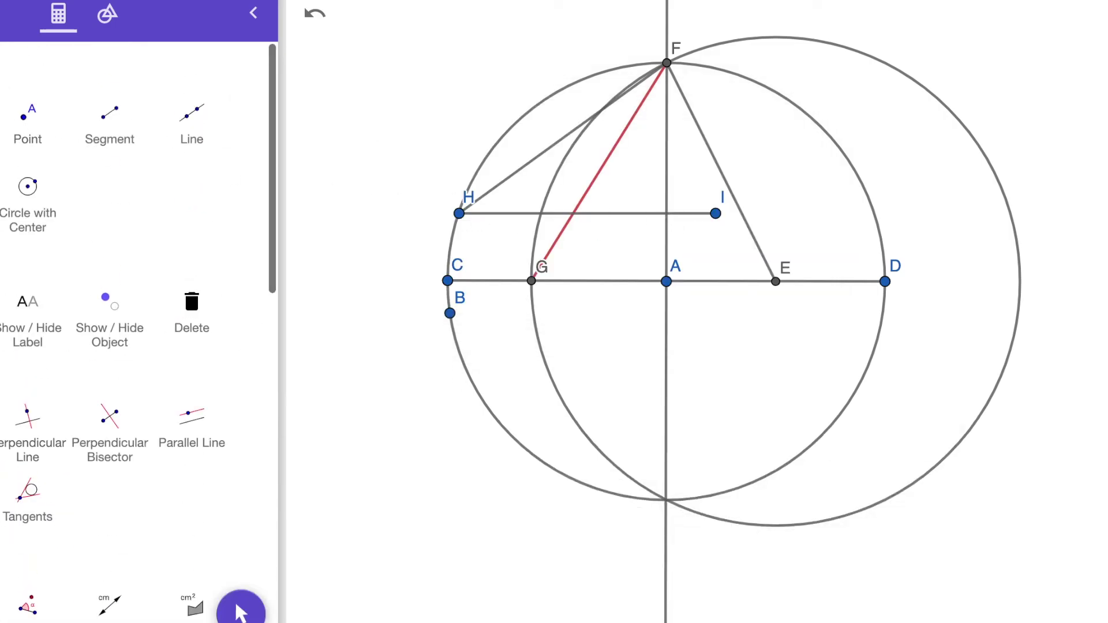
pyautogui.press('Escape')
pyautogui.moveTo(719, 219); pyautogui.dragTo(518, 405)
# Step: Create segment IJ of length FG from I, producing point J
pyautogui.scroll(-3, 155, 196)
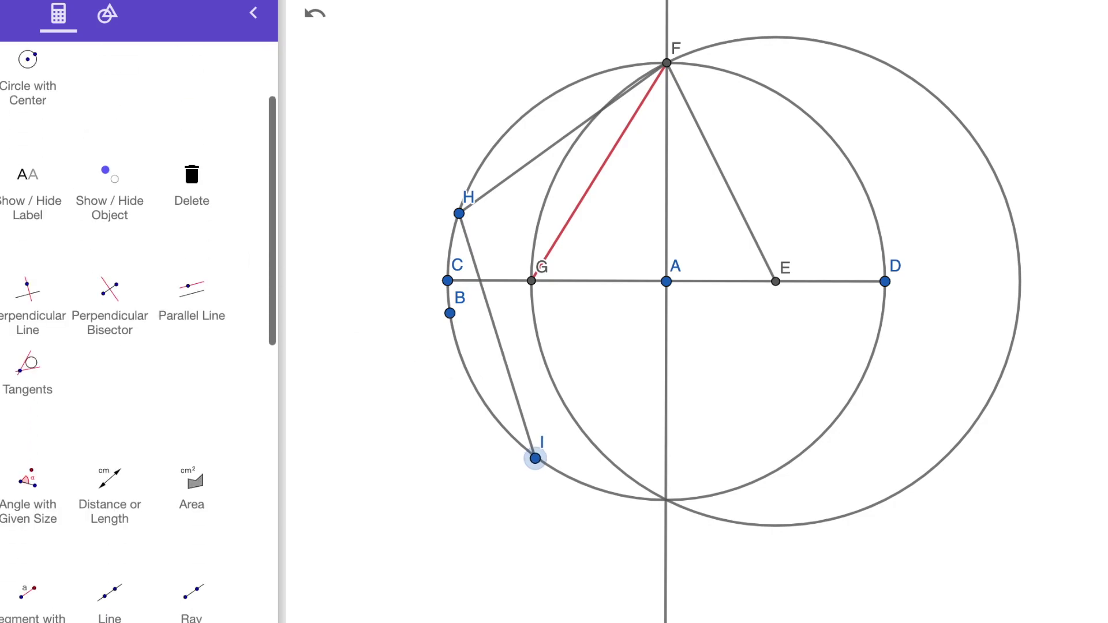
pyautogui.scroll(-1, 29, 346)
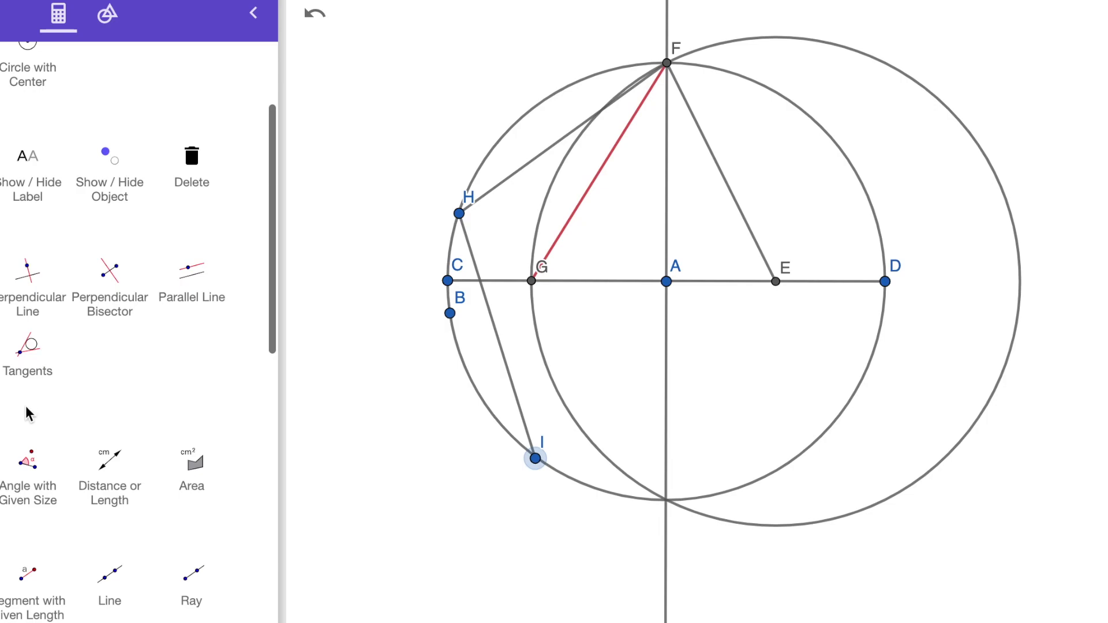
pyautogui.click(28, 578)
pyautogui.click(535, 459)
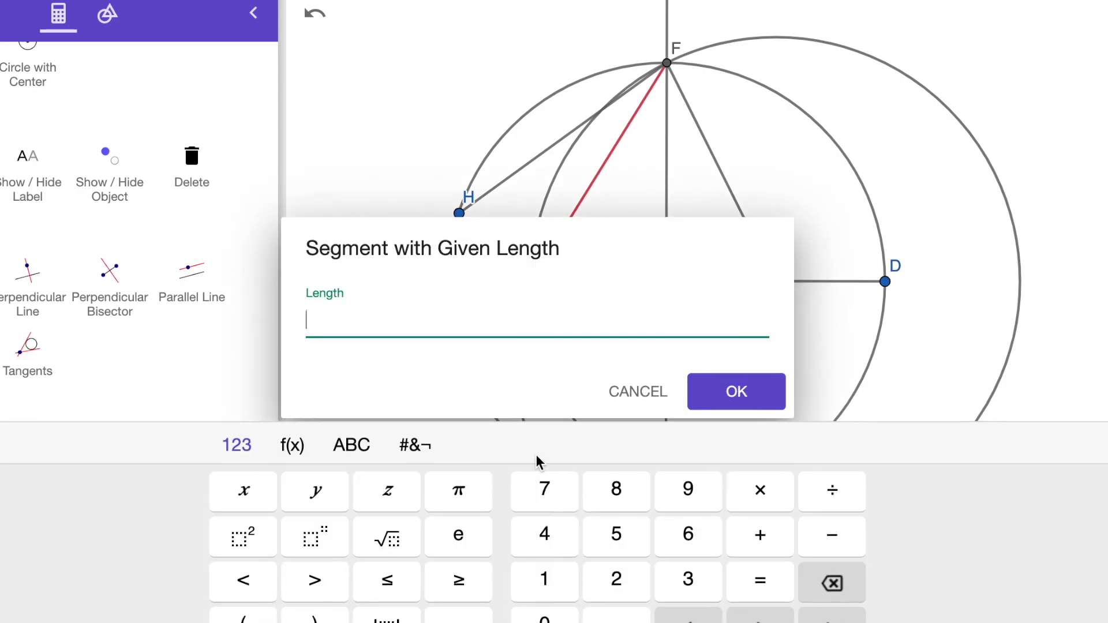
pyautogui.write('FG')
pyautogui.press('Return')
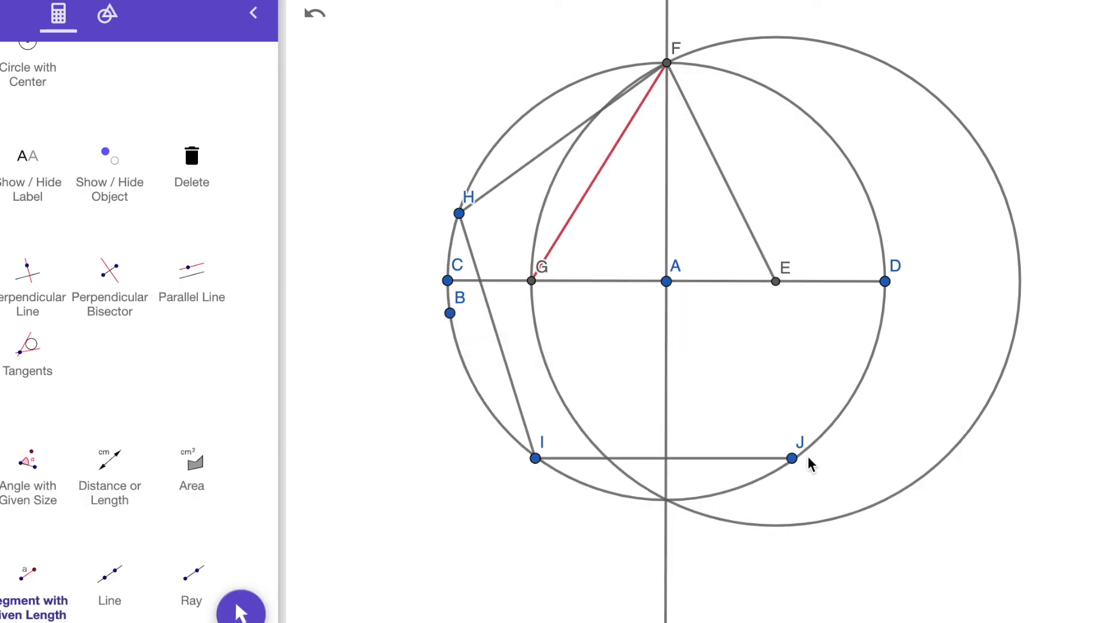
pyautogui.press('Escape')
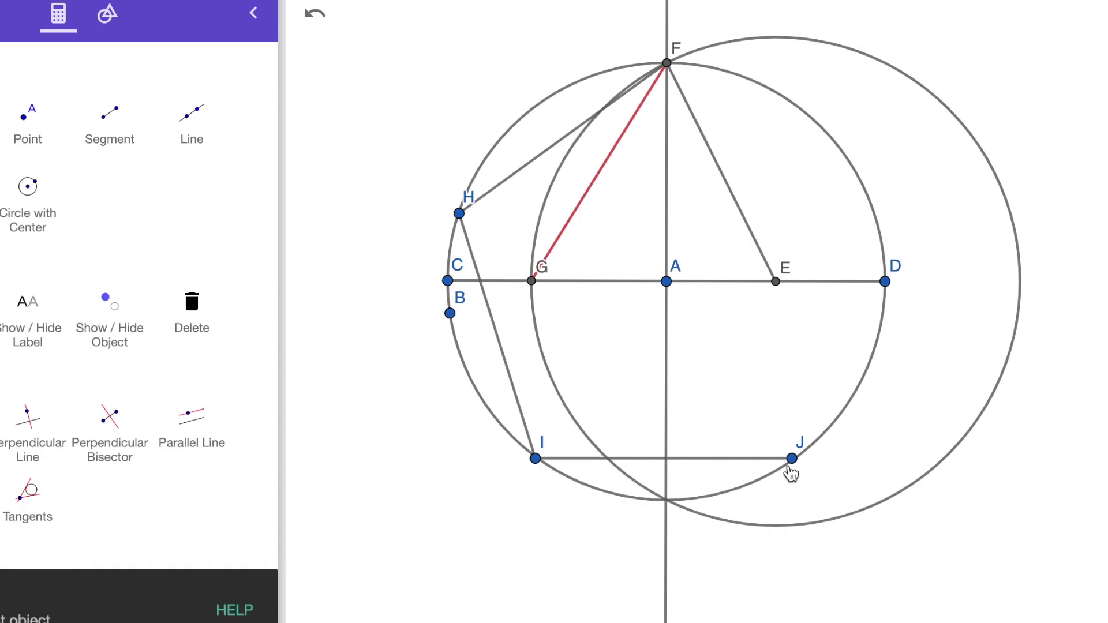
pyautogui.click(792, 462)
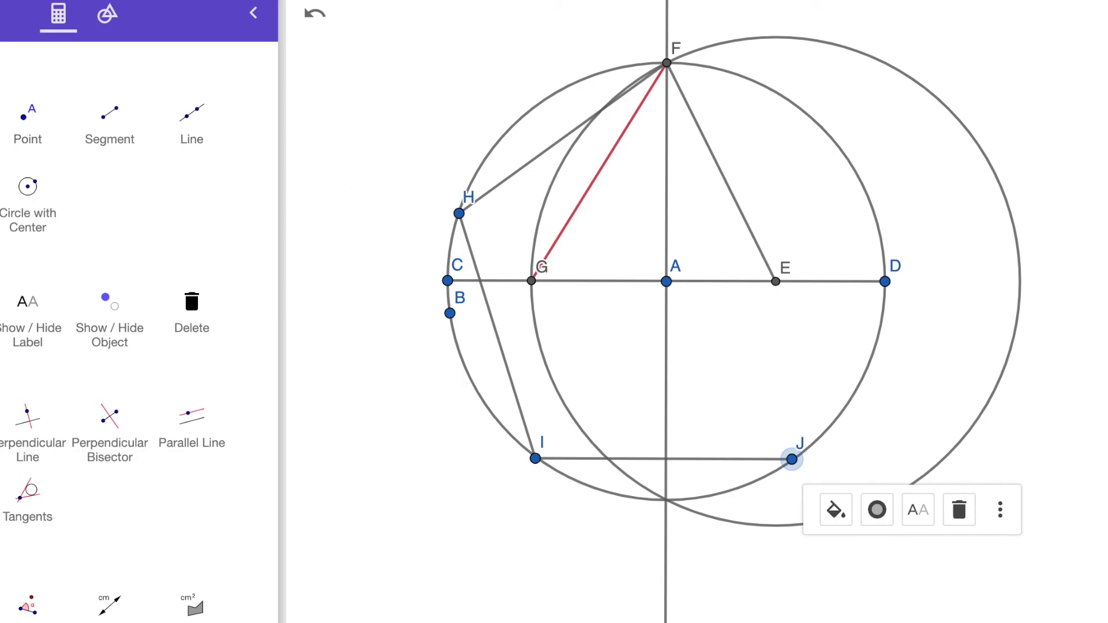
# Step: Create segment JK of length FG from J and swing K onto the circle above D
pyautogui.scroll(-3, 34, 353)
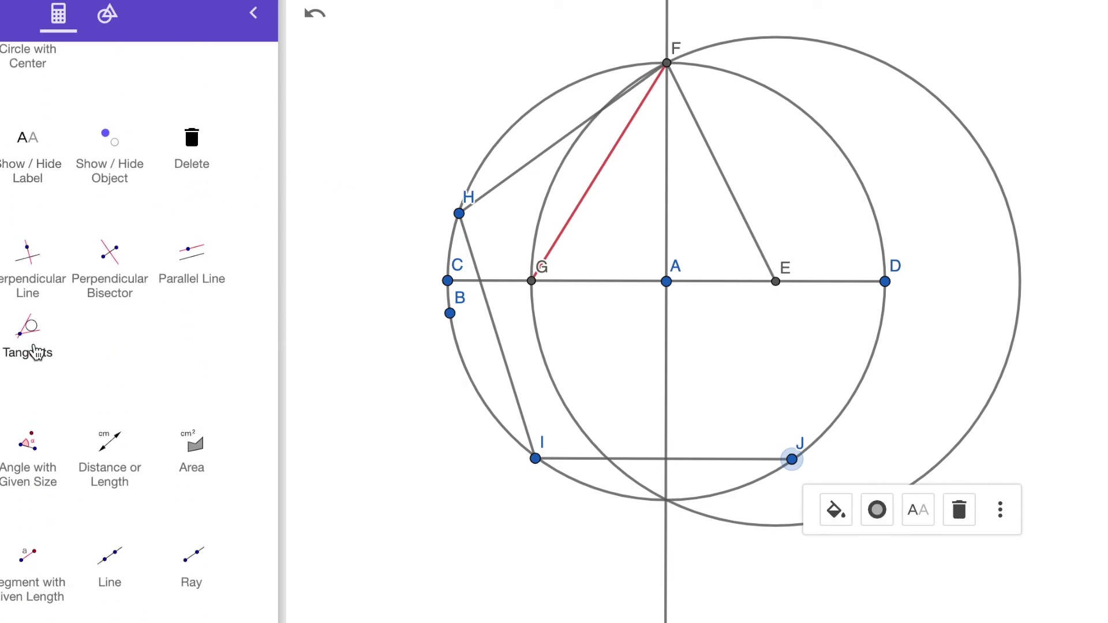
pyautogui.scroll(-1, 35, 352)
pyautogui.click(32, 522)
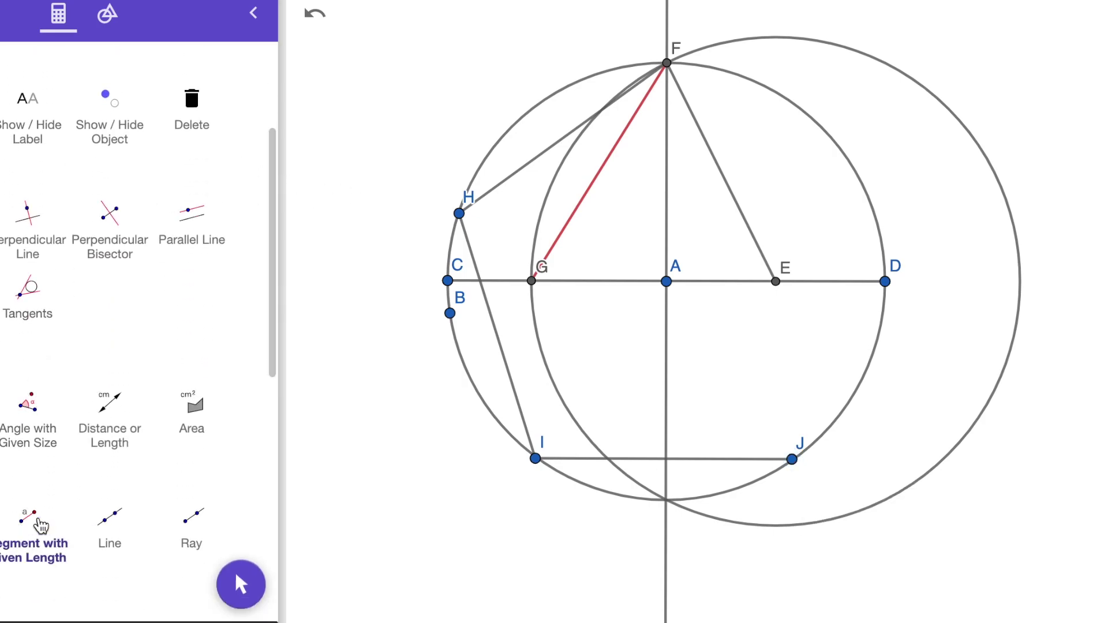
pyautogui.click(793, 460)
pyautogui.press('Return')
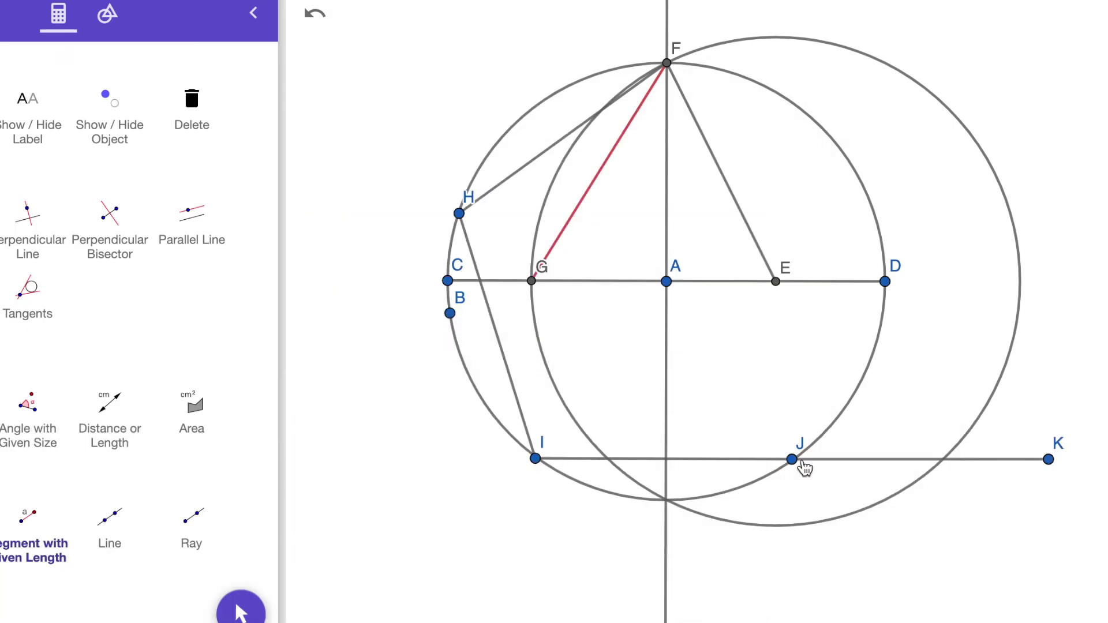
pyautogui.press('Escape')
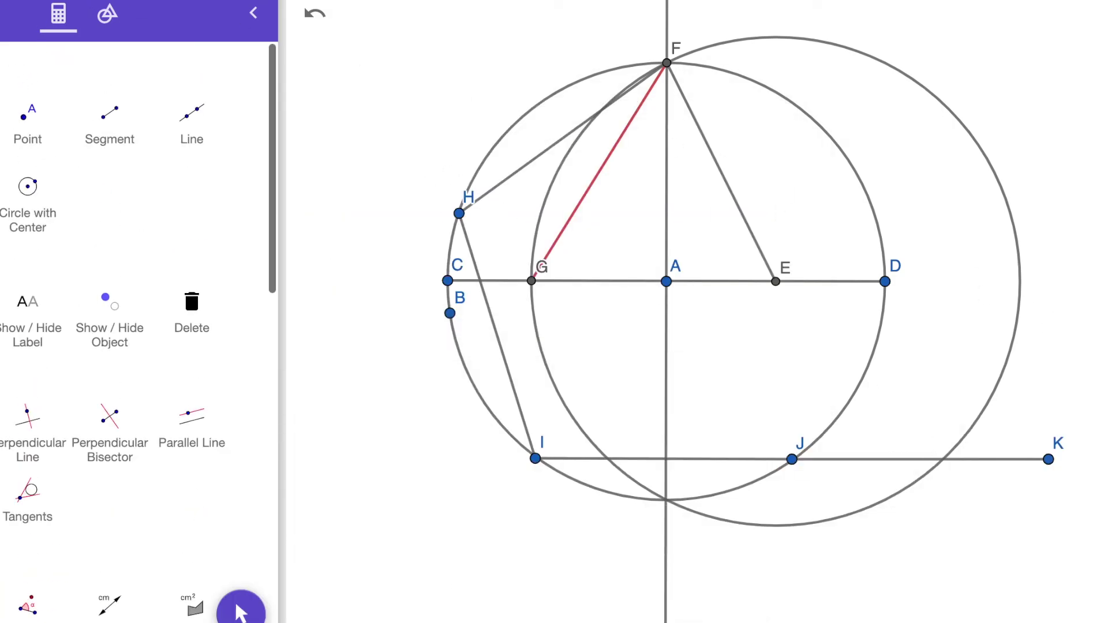
pyautogui.moveTo(1049, 460); pyautogui.dragTo(866, 258)
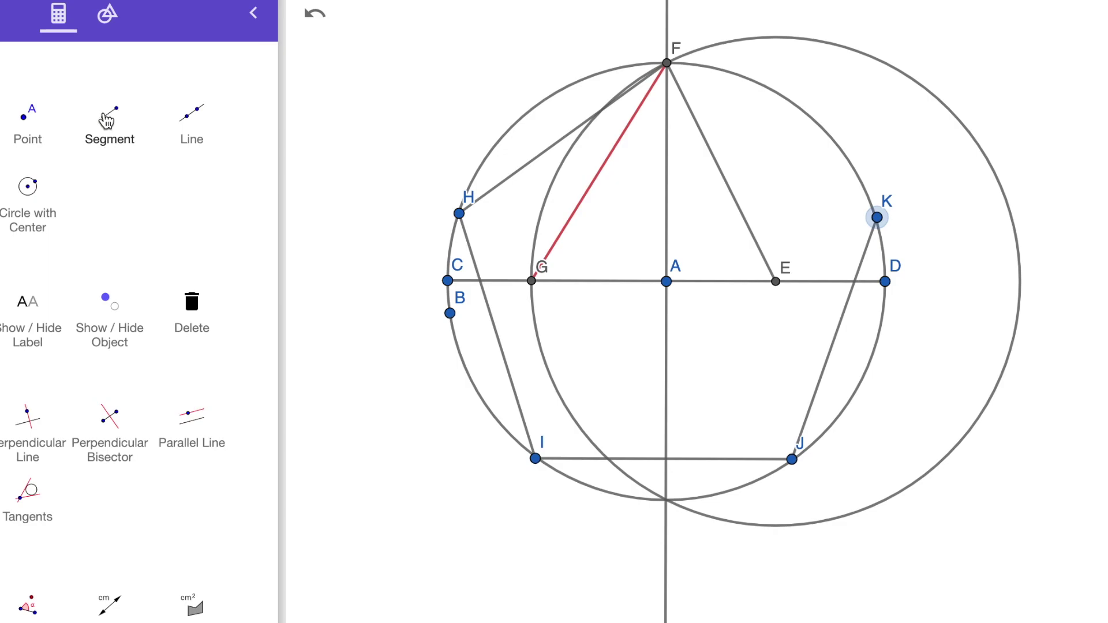
pyautogui.scroll(-2, 62, 347)
# Step: Draw the closing segment from F to K, completing the five-sided outline
pyautogui.scroll(2, 86, 231)
pyautogui.click(110, 119)
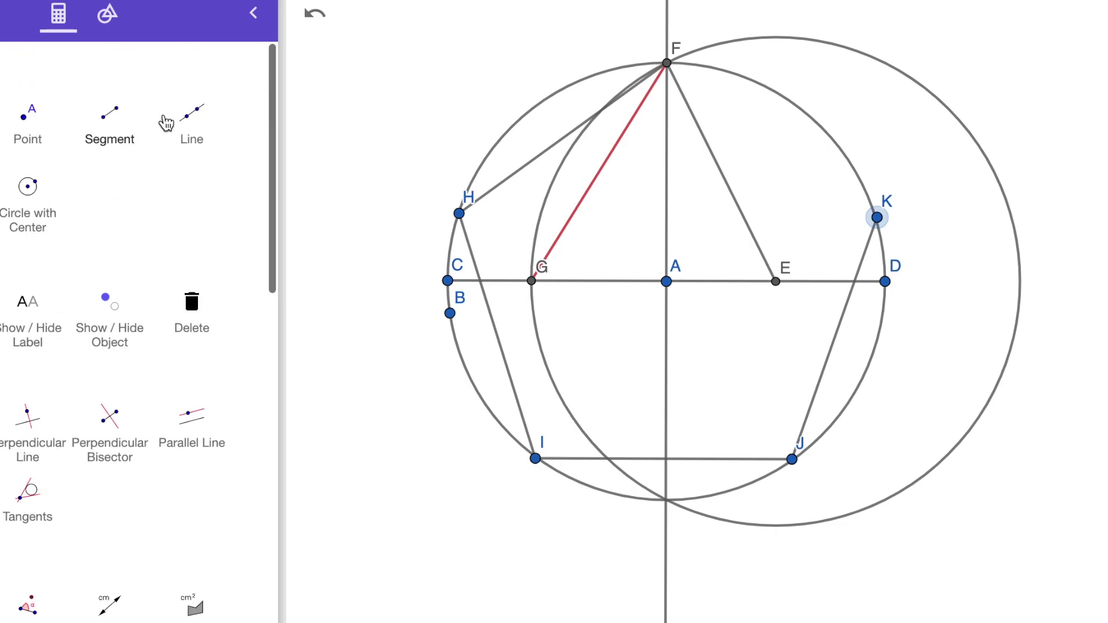
pyautogui.click(667, 63)
pyautogui.click(876, 218)
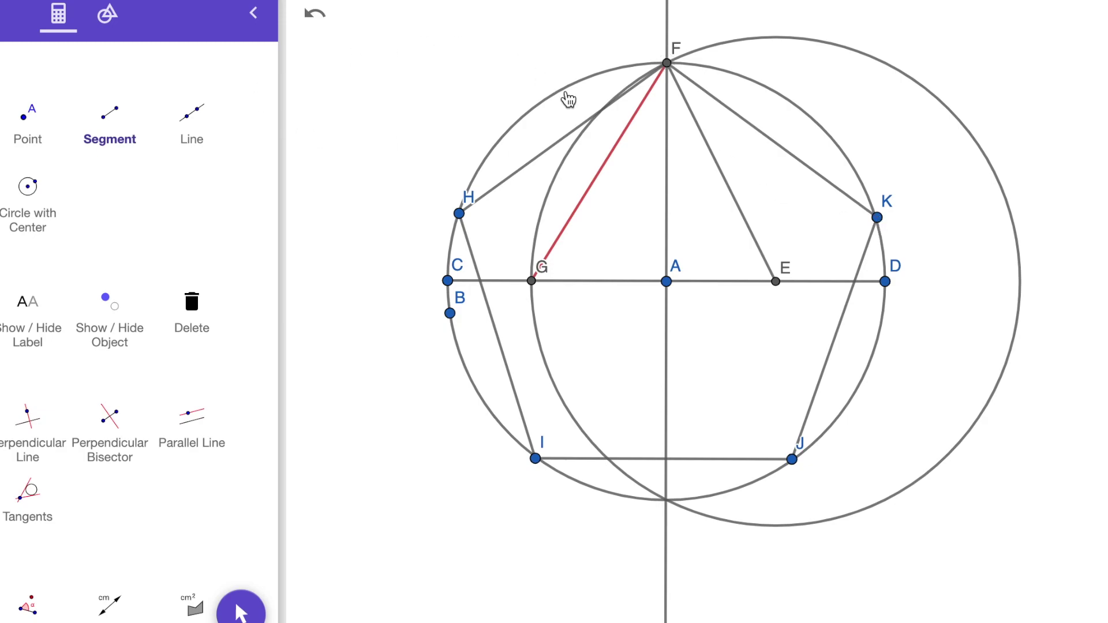
pyautogui.press('Escape')
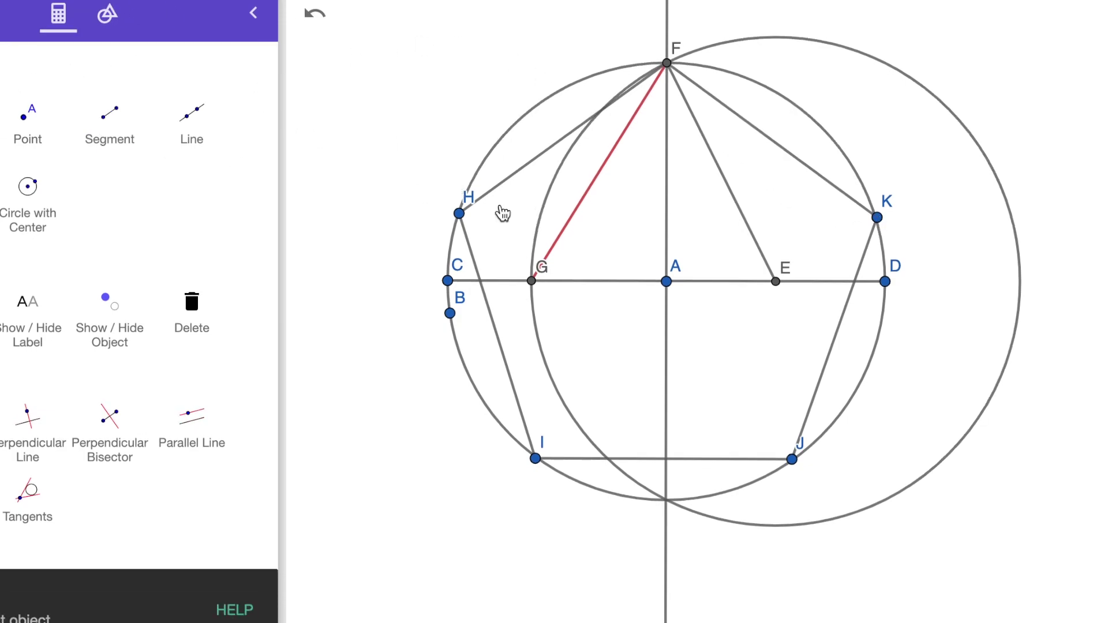
pyautogui.click(579, 208)
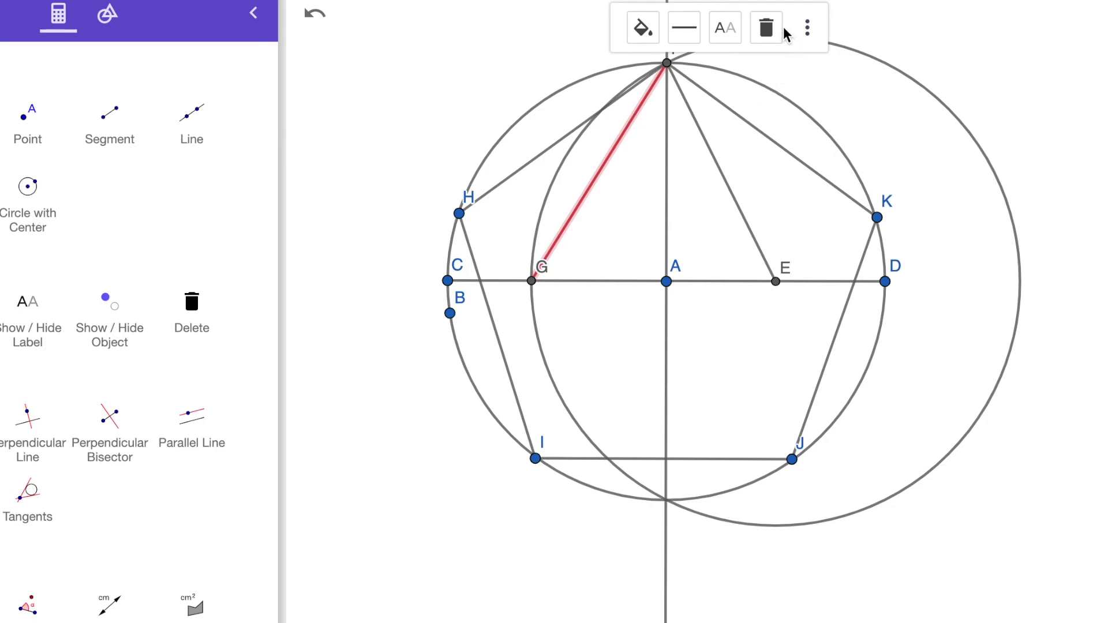